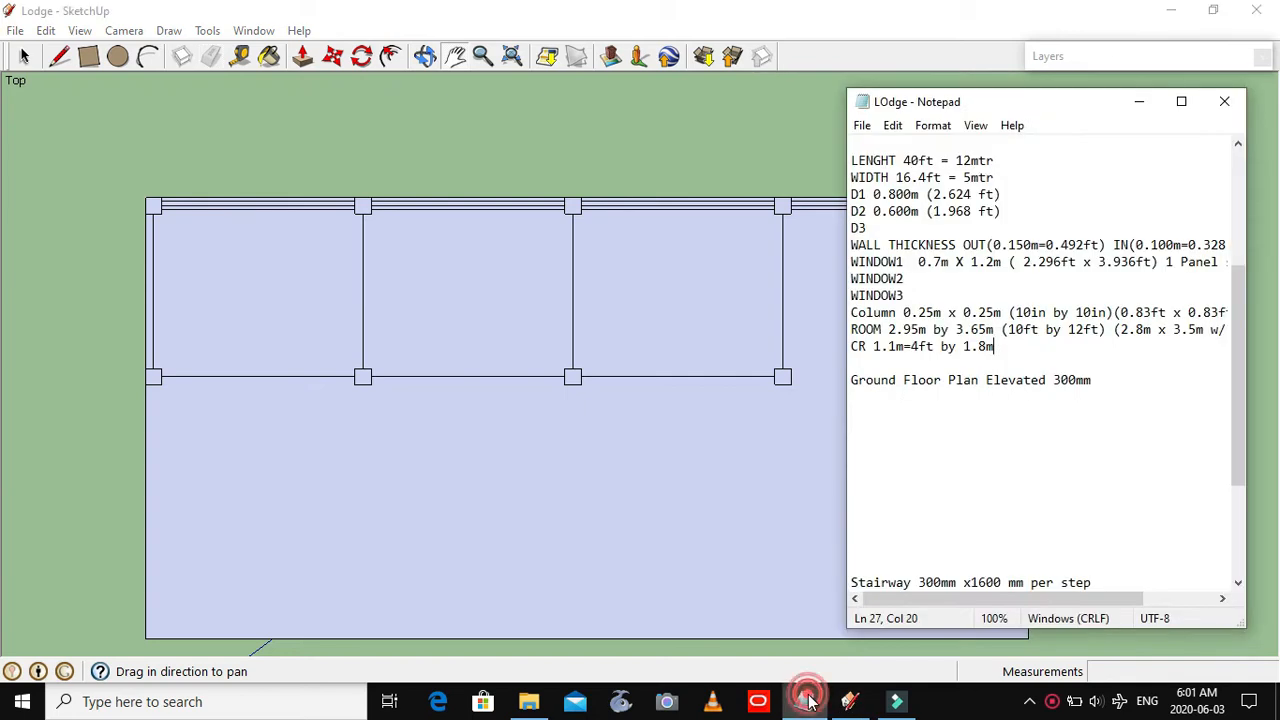
# Step: Check the room sizes in the Notepad notes, and in SketchUp extend the lower wall line right from the fourth column to a fifth square column
pyautogui.moveTo(905, 598); pyautogui.dragTo(971, 598)
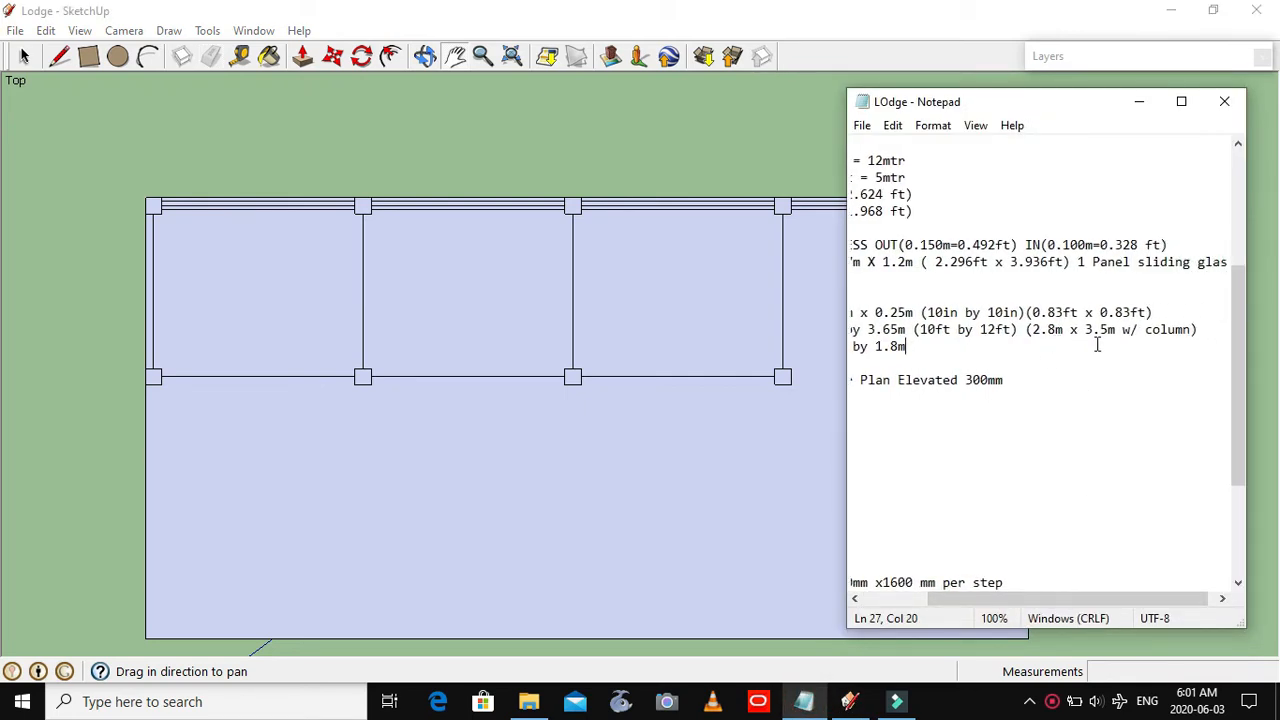
pyautogui.click(800, 370)
pyautogui.press('l')
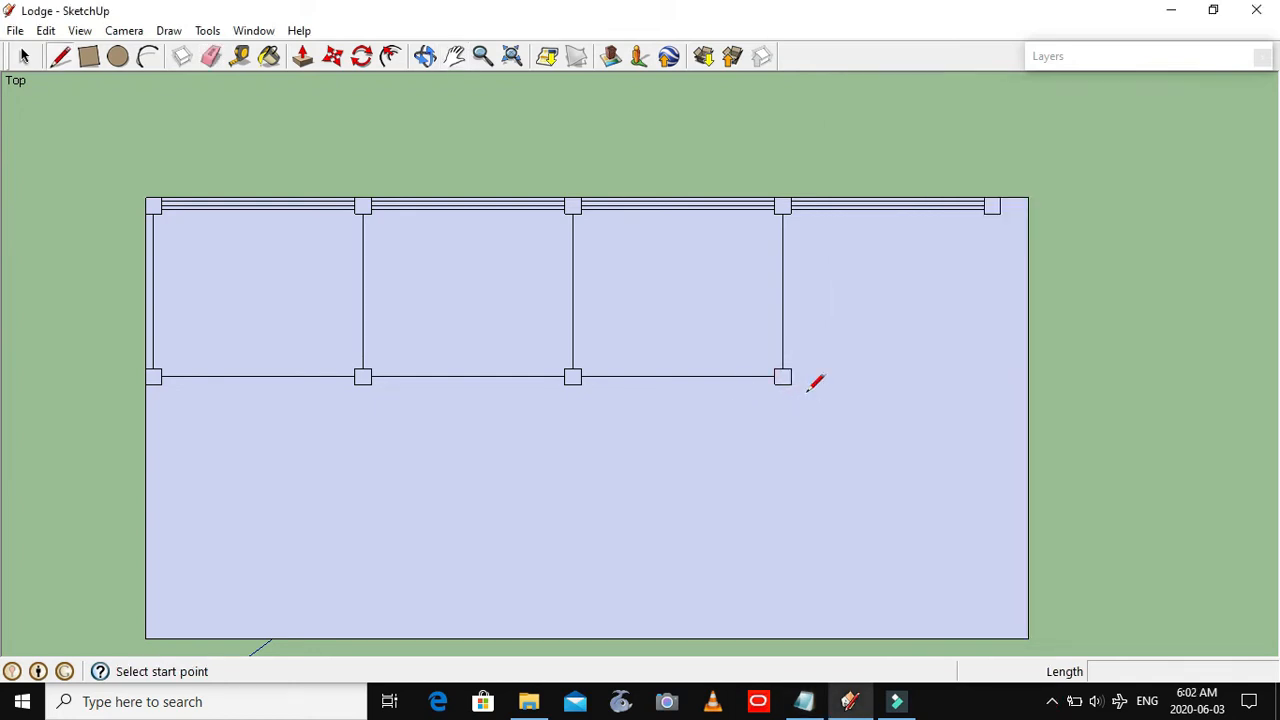
pyautogui.scroll(2, 790, 382)
pyautogui.scroll(1, 793, 384)
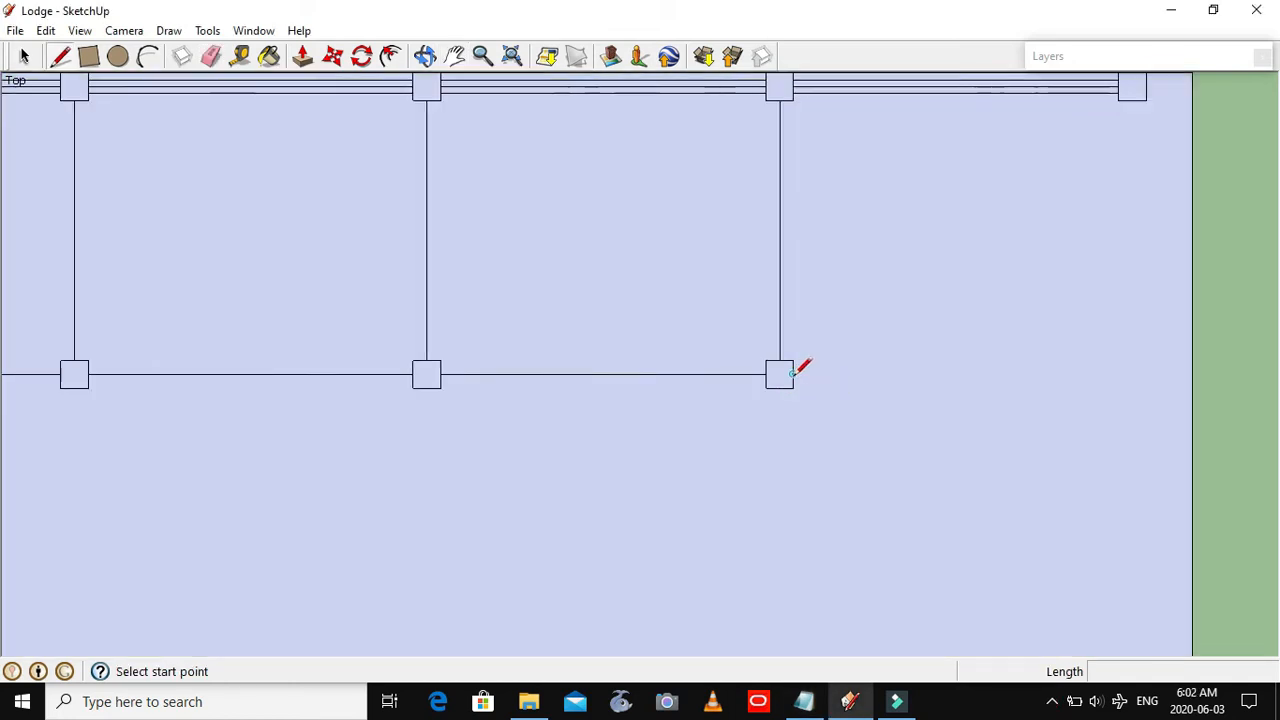
pyautogui.click(793, 377)
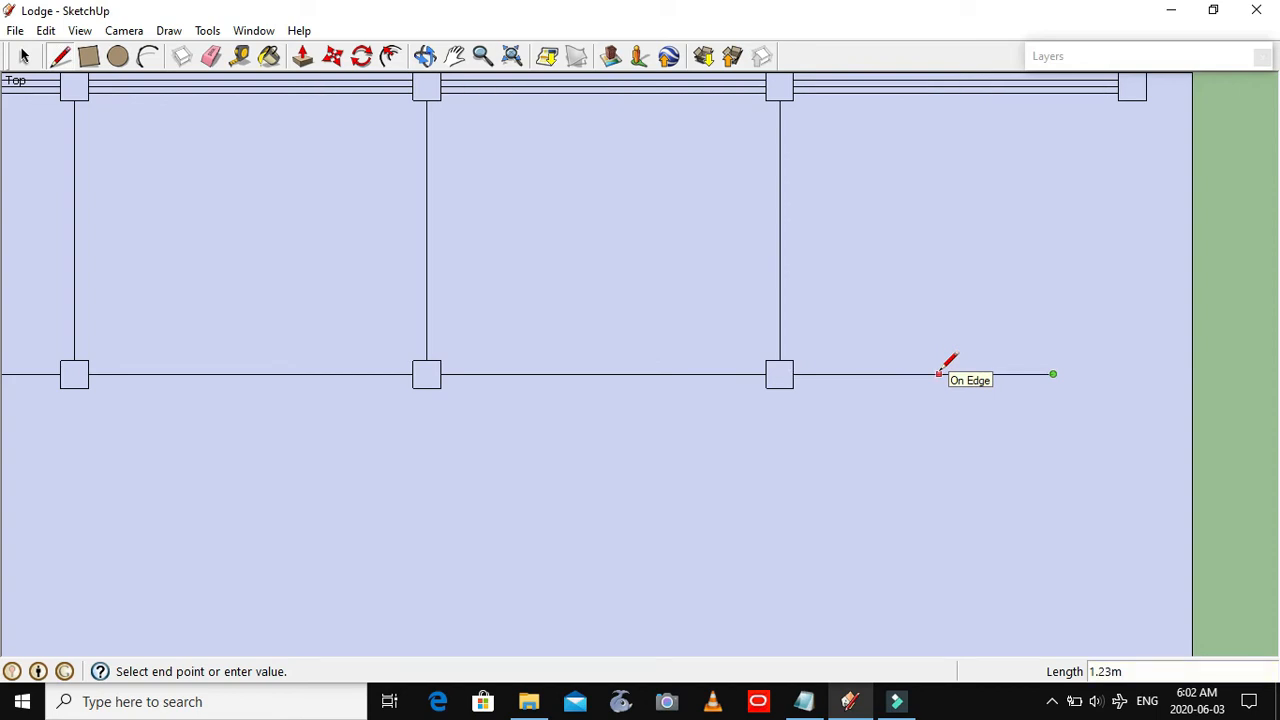
pyautogui.click(1118, 388)
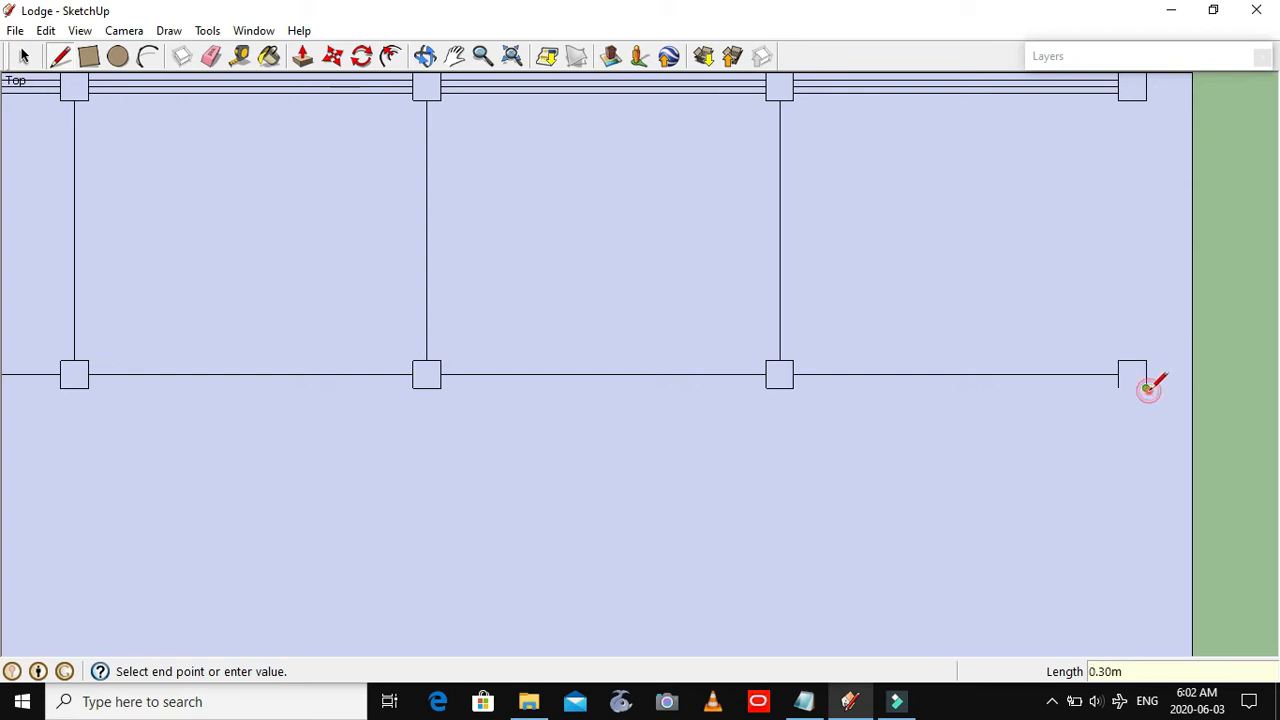
# Step: Draw the wall centreline between the upper and lower columns of the fifth pair, from edge midpoint to edge midpoint
pyautogui.scroll(-1, 1119, 381)
pyautogui.scroll(1, 1132, 128)
pyautogui.click(1129, 139)
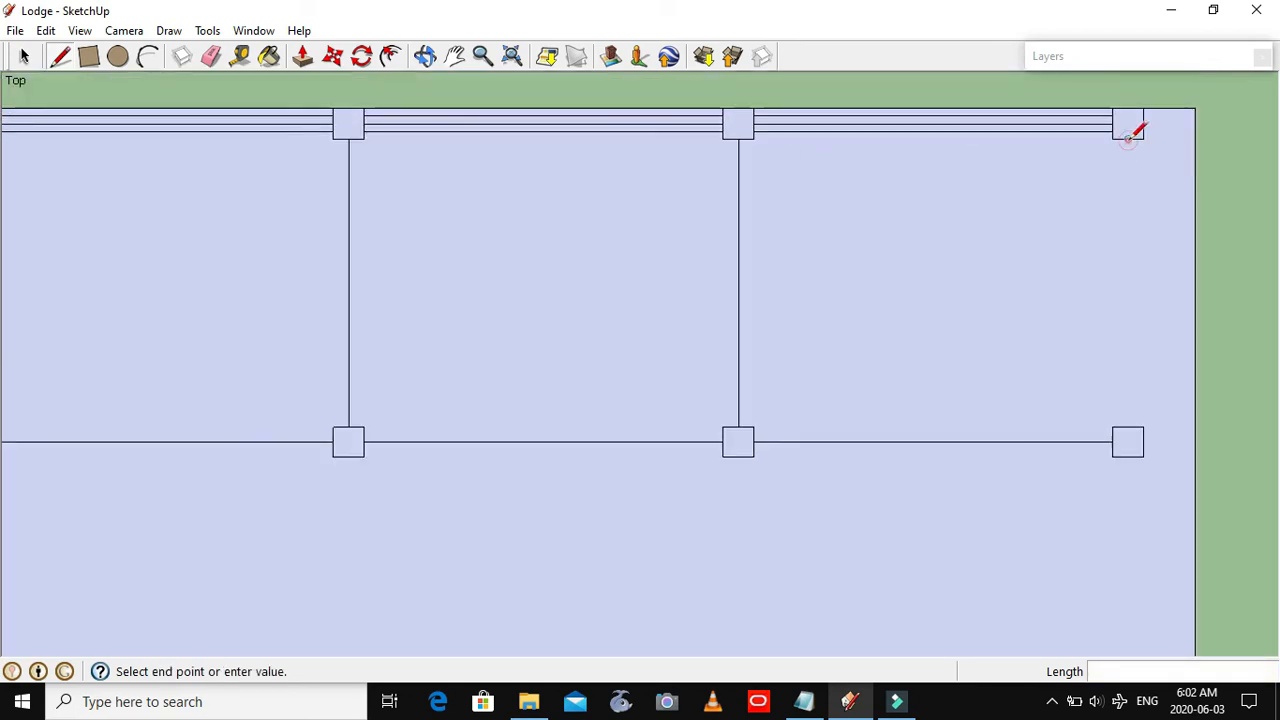
pyautogui.click(1129, 425)
pyautogui.scroll(-2, 1037, 320)
pyautogui.scroll(-1, 1037, 320)
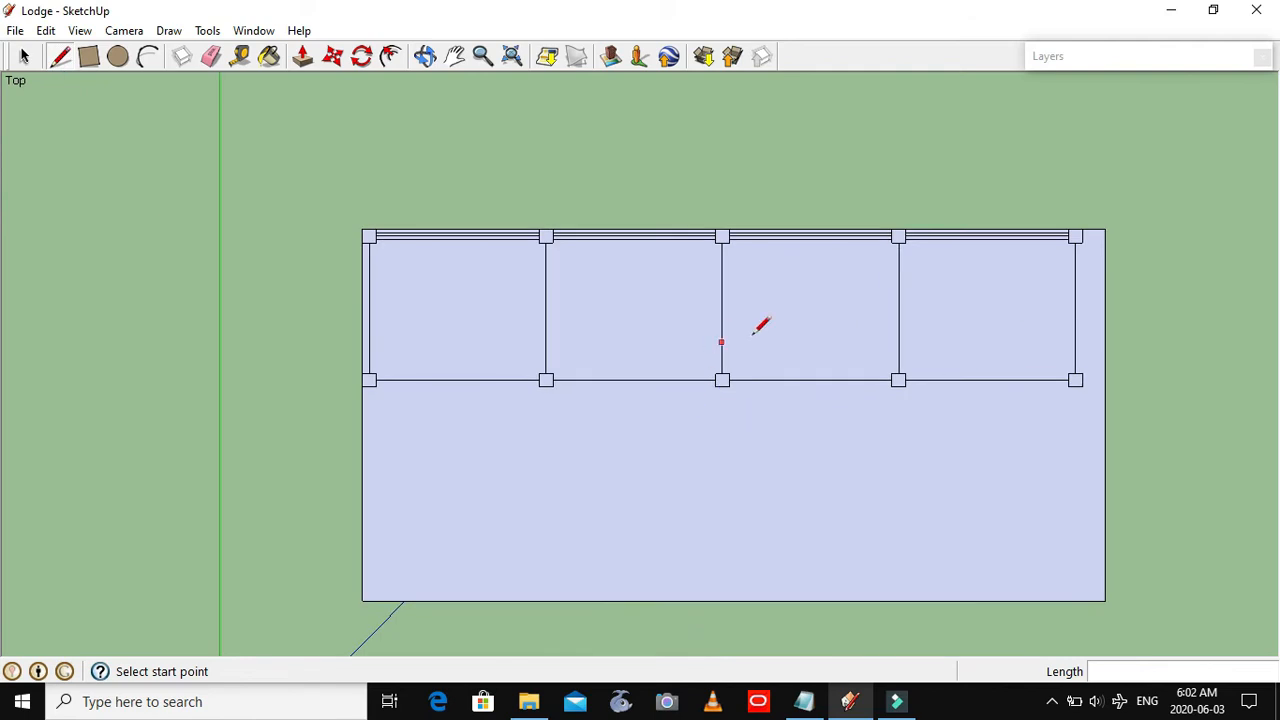
# Step: Draw the right wall-face line of the fifth column pair, midway between the centreline and the columns' right corners
pyautogui.scroll(2, 1040, 268)
pyautogui.scroll(-2, 810, 287)
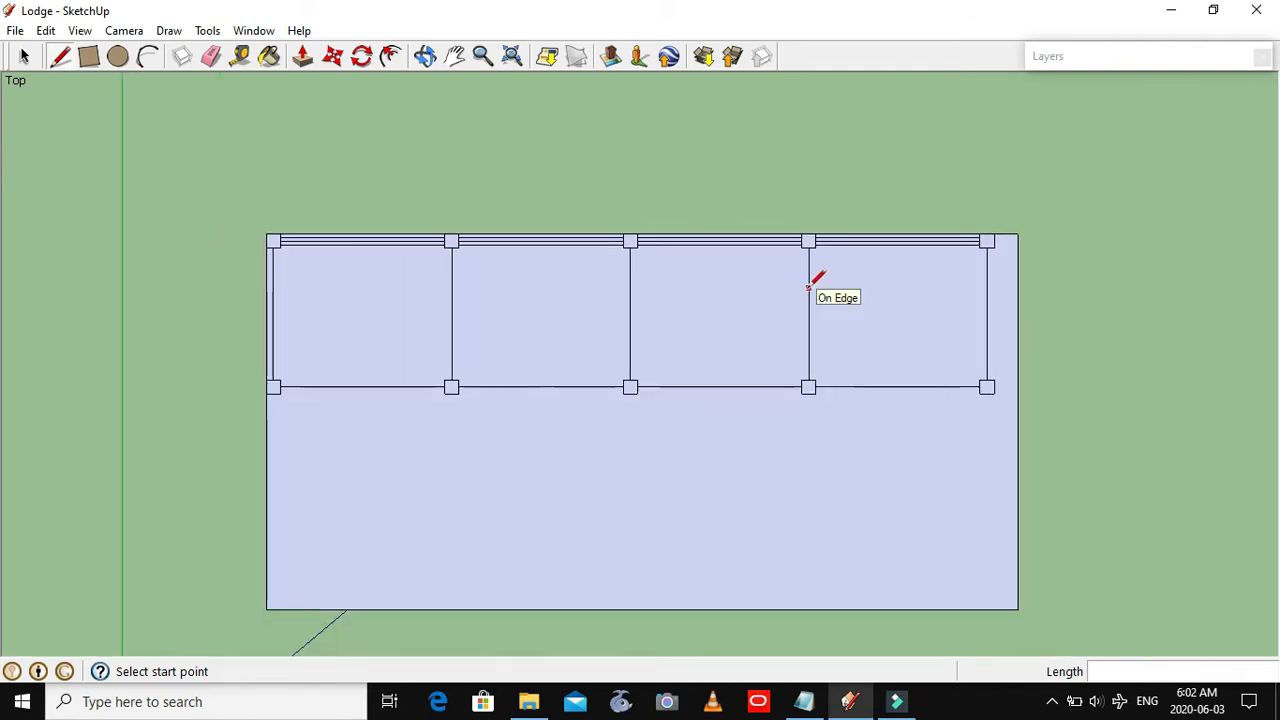
pyautogui.scroll(1, 994, 246)
pyautogui.scroll(-1, 914, 297)
pyautogui.scroll(3, 929, 274)
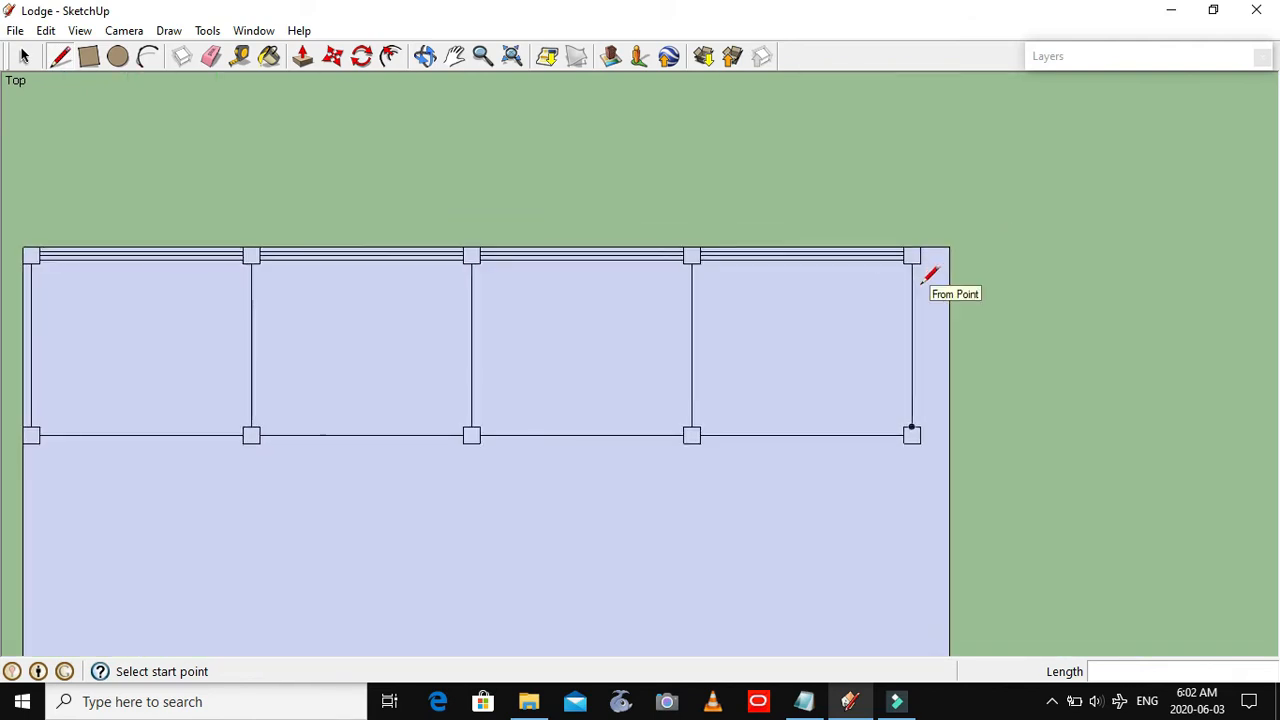
pyautogui.scroll(1, 910, 250)
pyautogui.scroll(1, 910, 250)
pyautogui.click(910, 250)
pyautogui.scroll(-1, 910, 250)
pyautogui.scroll(-1, 910, 250)
pyautogui.scroll(3, 917, 482)
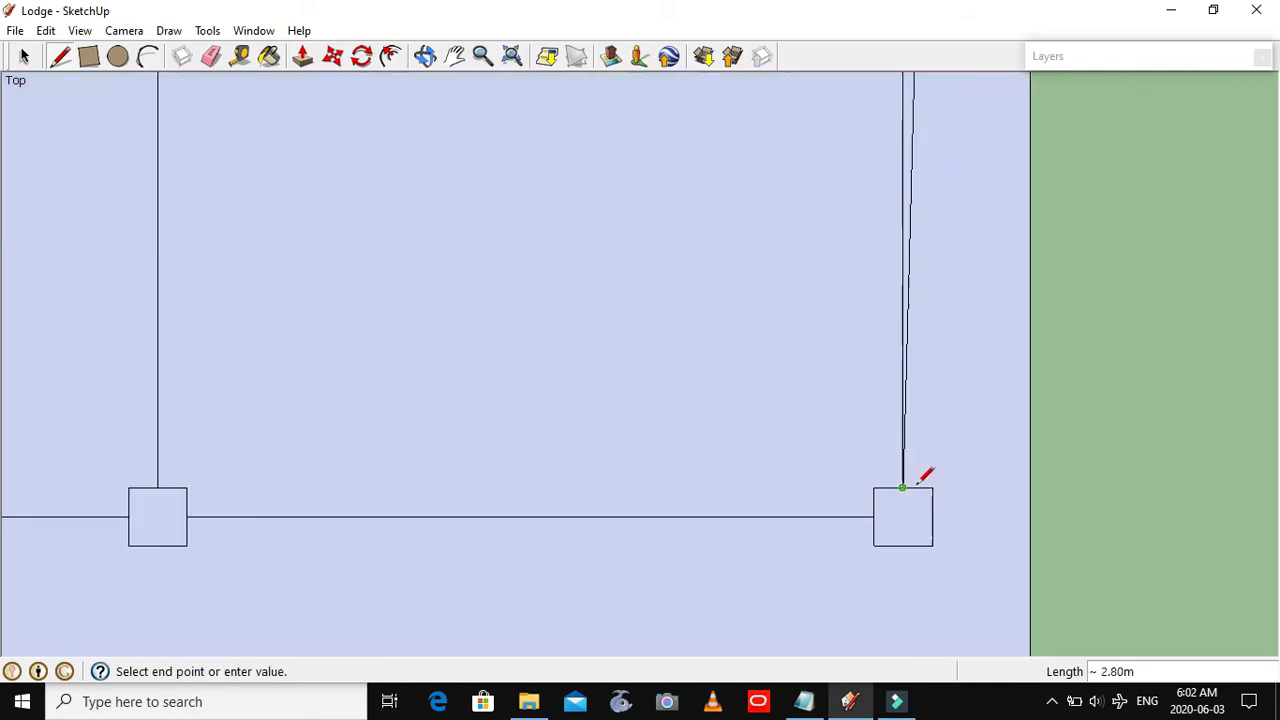
pyautogui.click(913, 486)
# Step: Draw the left wall-face line of the fifth column pair, midway between the centreline and the columns' left corners
pyautogui.scroll(-2, 917, 489)
pyautogui.scroll(-1, 914, 300)
pyautogui.scroll(3, 914, 280)
pyautogui.click(911, 272)
pyautogui.scroll(-5, 911, 272)
pyautogui.scroll(3, 897, 432)
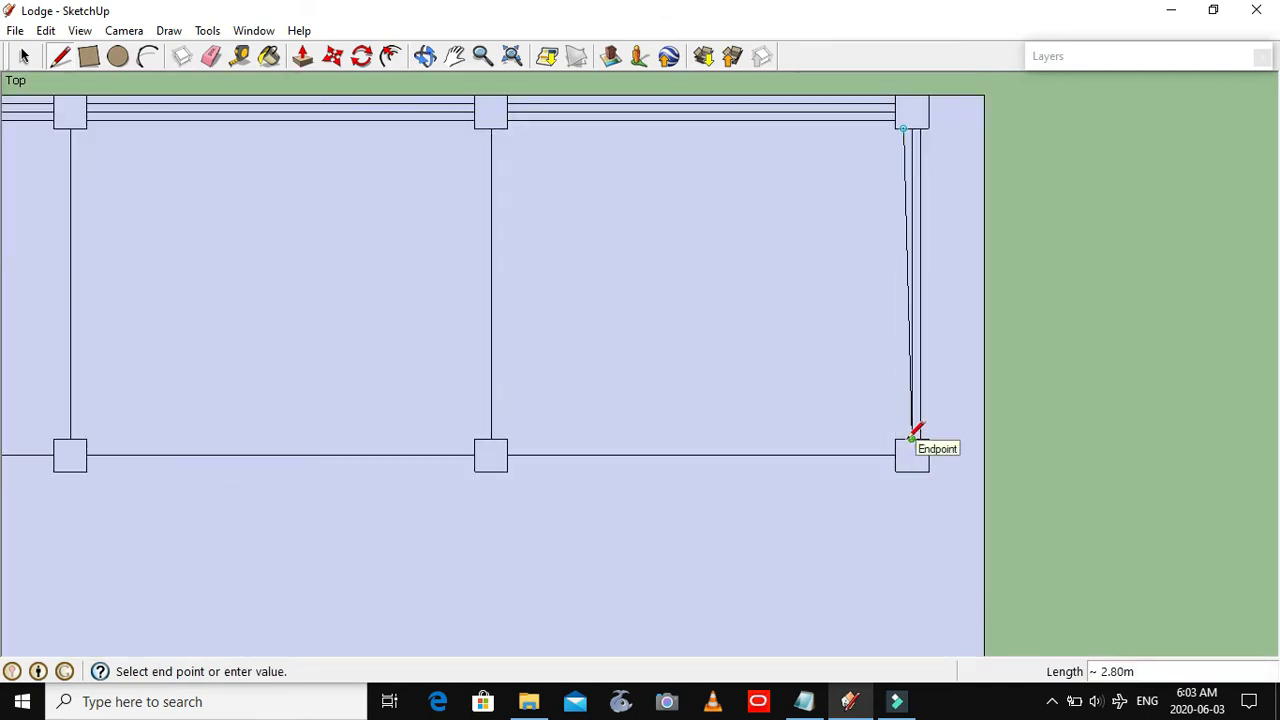
pyautogui.scroll(-4, 905, 445)
# Step: Draw the right wall-face line between the first column pair at the plan's left end, parallel to its centreline
pyautogui.scroll(3, 268, 446)
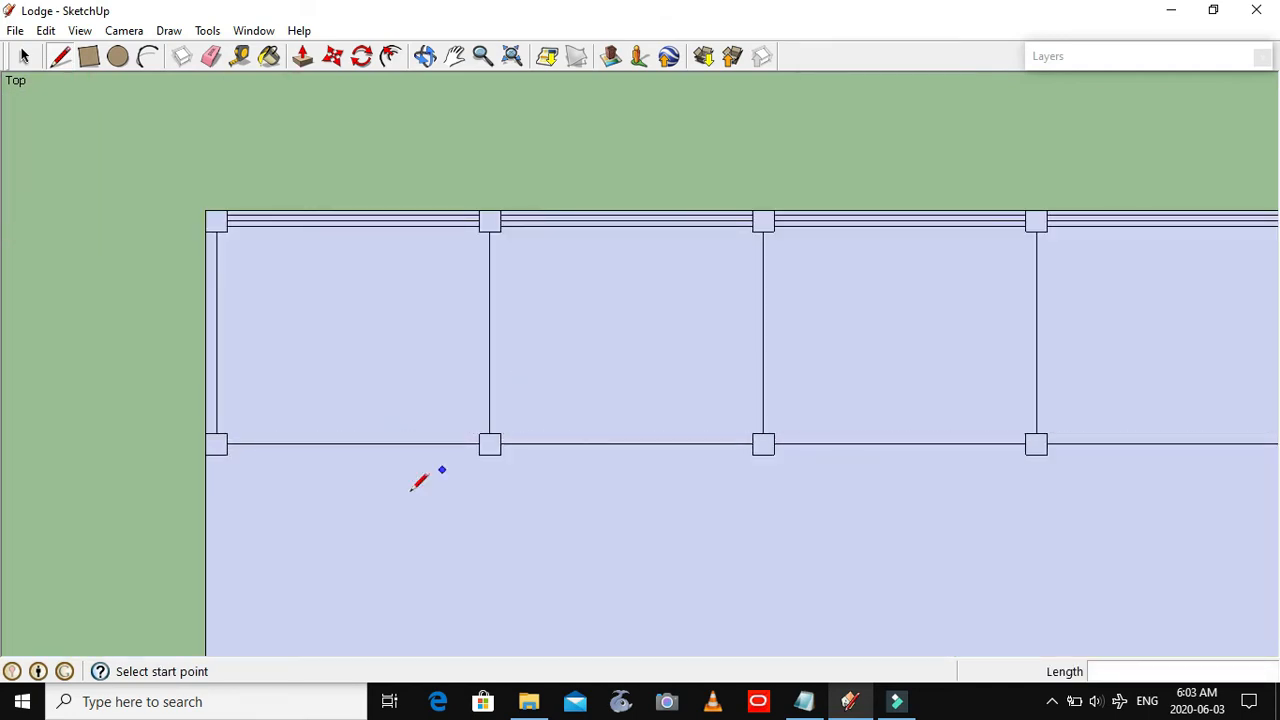
pyautogui.scroll(5, 223, 206)
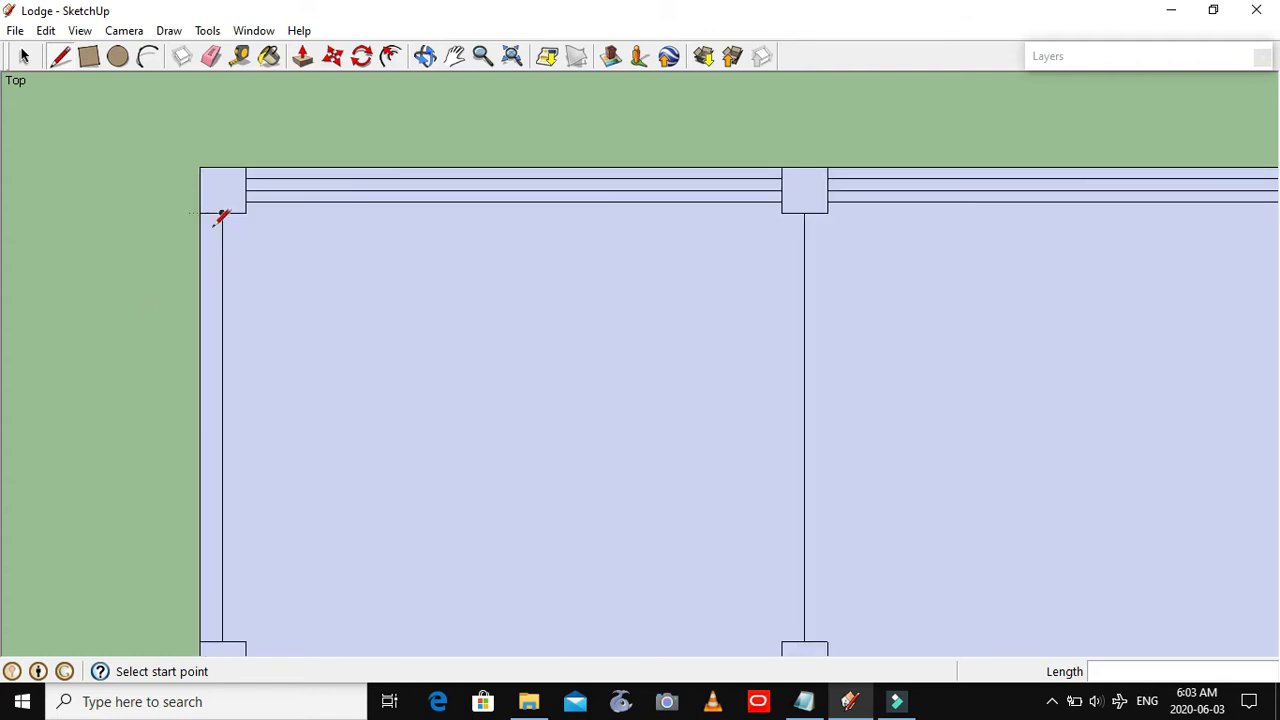
pyautogui.scroll(-3, 229, 420)
pyautogui.scroll(2, 229, 531)
pyautogui.scroll(1, 235, 531)
pyautogui.click(238, 531)
# Step: Draw the 2.80 m left wall-face line between the first column pair, parallel to its centreline
pyautogui.scroll(-2, 239, 531)
pyautogui.scroll(2, 228, 198)
pyautogui.click(223, 199)
pyautogui.scroll(-3, 214, 315)
pyautogui.moveTo(214, 414); pyautogui.dragTo(220, 466, button='middle')
pyautogui.scroll(-2, 220, 466)
pyautogui.scroll(2, 222, 508)
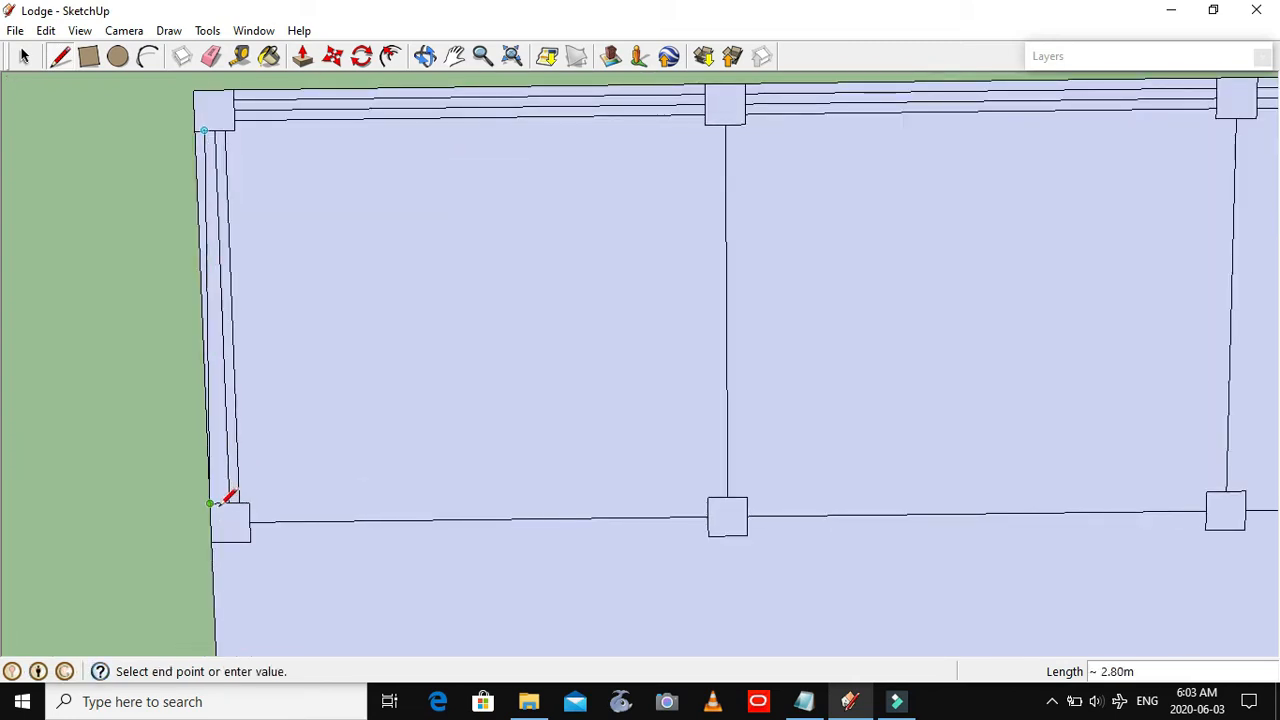
pyautogui.scroll(2, 229, 496)
pyautogui.scroll(1, 230, 488)
pyautogui.click(222, 498)
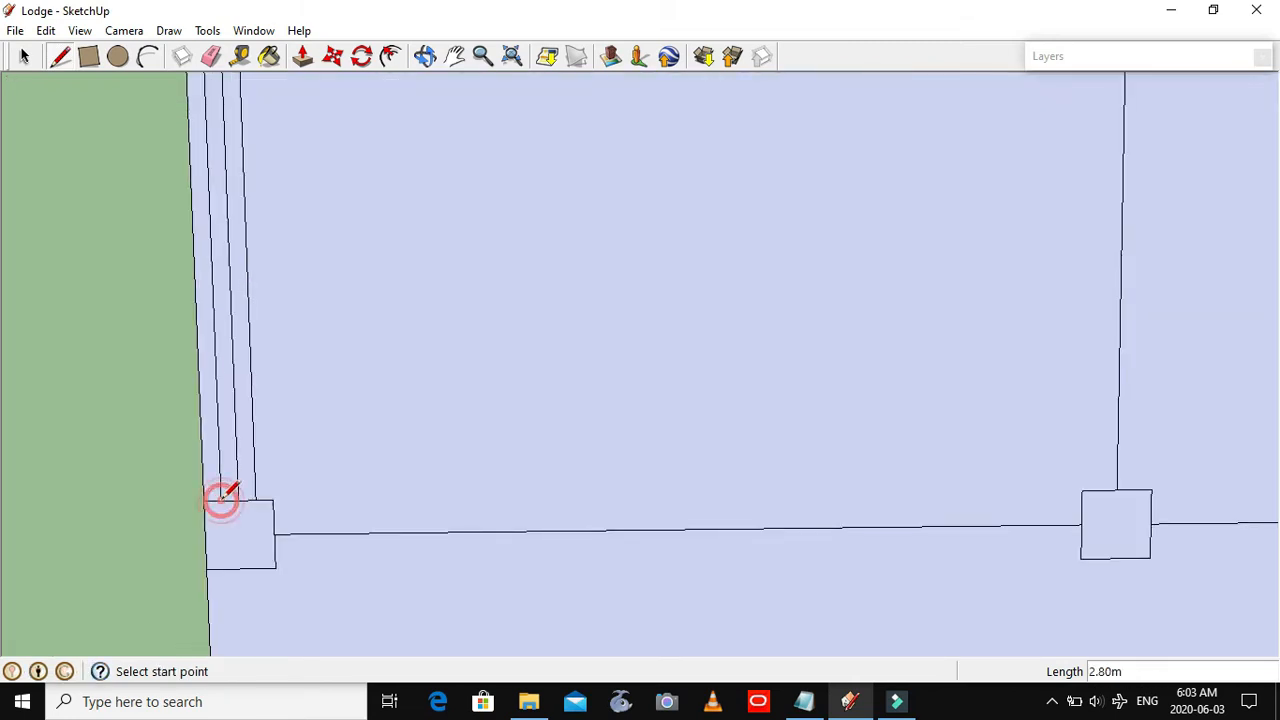
# Step: Draw the right wall-face line between the second column pair, using the midpoints of the columns' right half edges
pyautogui.scroll(-3, 222, 498)
pyautogui.scroll(3, 567, 255)
pyautogui.scroll(1, 572, 234)
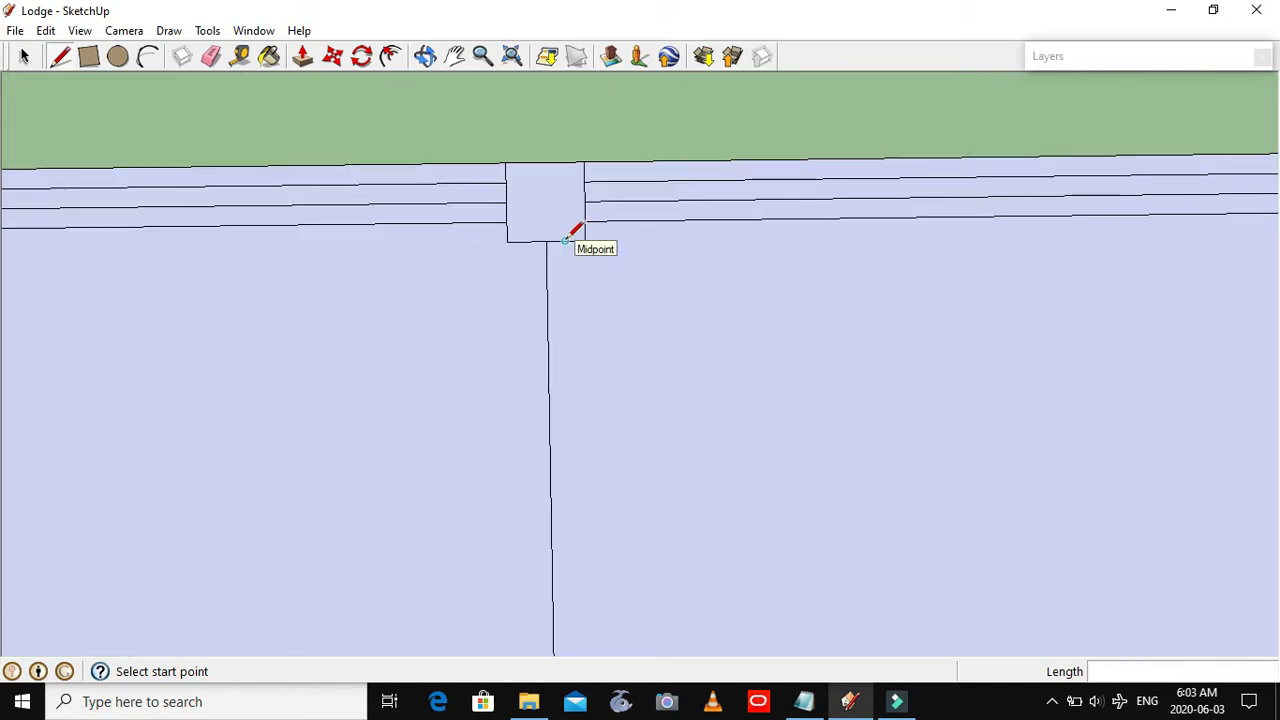
pyautogui.click(570, 232)
pyautogui.scroll(-2, 563, 314)
pyautogui.scroll(-2, 580, 523)
pyautogui.scroll(3, 573, 513)
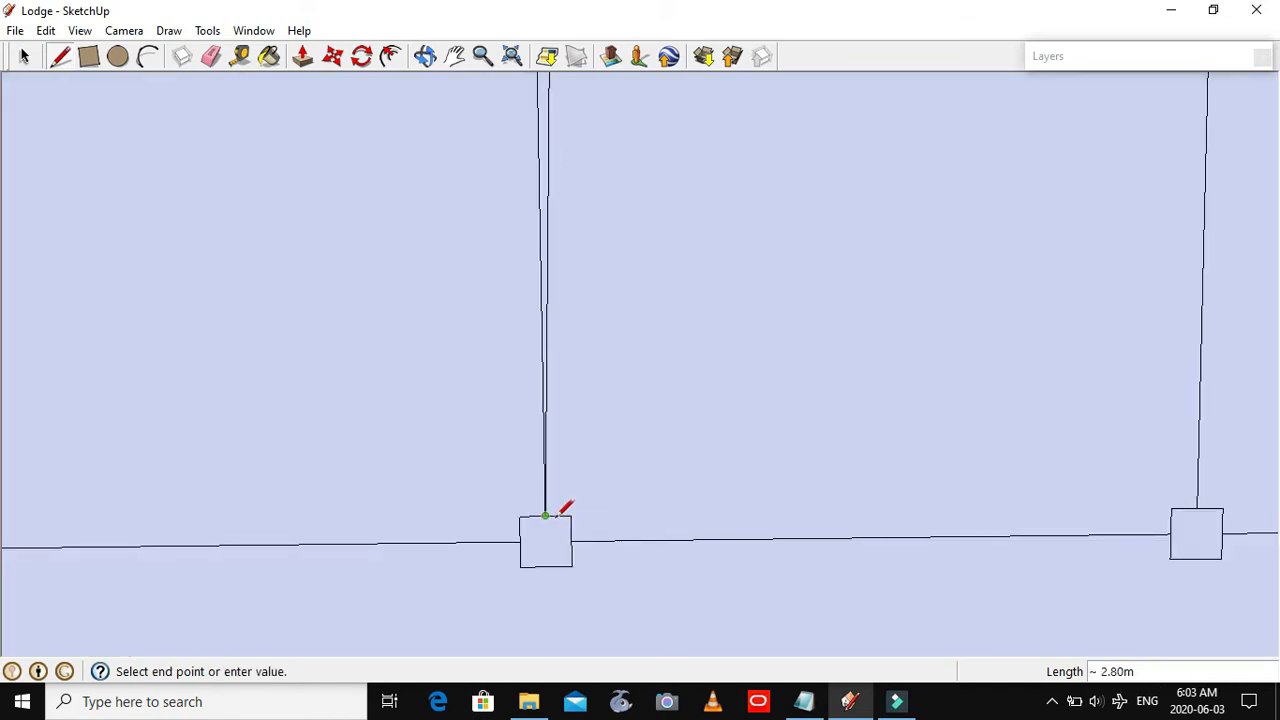
pyautogui.click(559, 515)
# Step: Draw the left wall-face line between the second column pair, using the midpoints of the columns' left half edges
pyautogui.scroll(-2, 549, 354)
pyautogui.scroll(3, 537, 249)
pyautogui.scroll(1, 537, 249)
pyautogui.click(541, 241)
pyautogui.scroll(-2, 531, 509)
pyautogui.scroll(3, 563, 494)
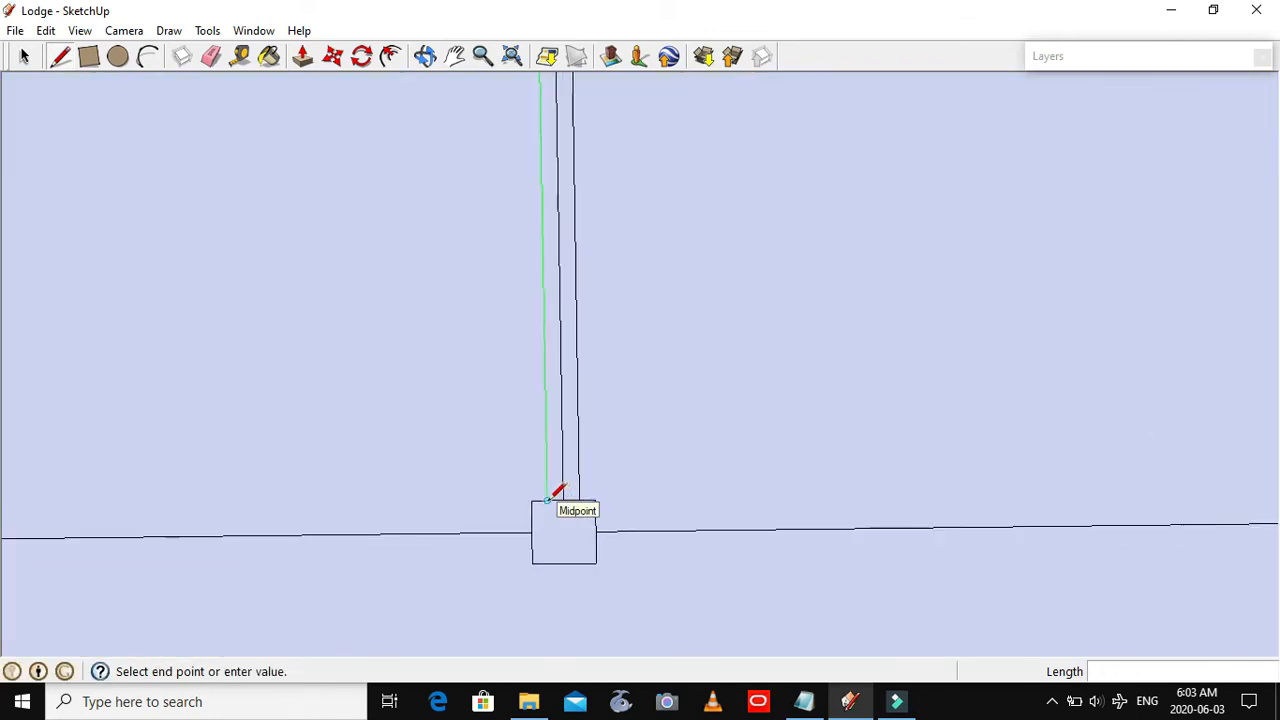
pyautogui.click(561, 496)
# Step: Draw the right wall-face line between the third column pair, parallel to the existing centreline
pyautogui.scroll(-1, 576, 469)
pyautogui.scroll(-3, 576, 470)
pyautogui.scroll(4, 811, 380)
pyautogui.scroll(-3, 814, 349)
pyautogui.scroll(1, 820, 443)
pyautogui.scroll(2, 815, 440)
pyautogui.scroll(-2, 829, 250)
pyautogui.scroll(3, 823, 180)
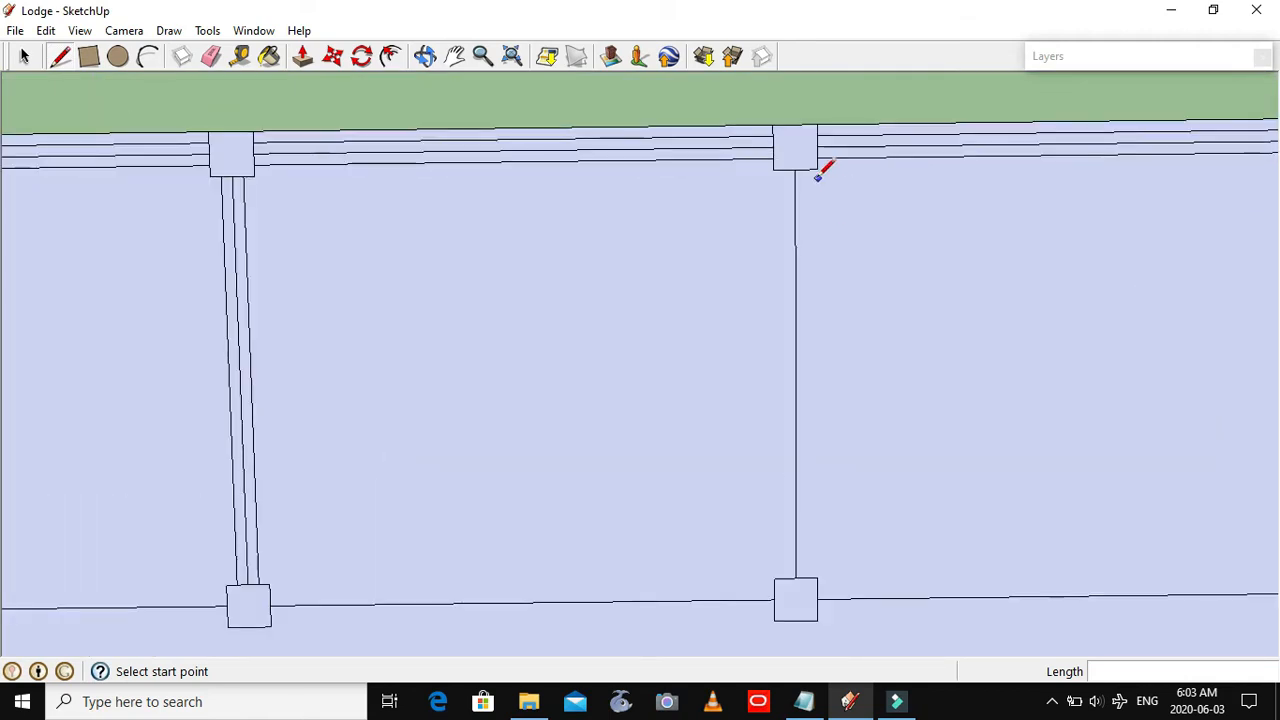
pyautogui.scroll(1, 813, 167)
pyautogui.click(814, 160)
pyautogui.scroll(-3, 809, 334)
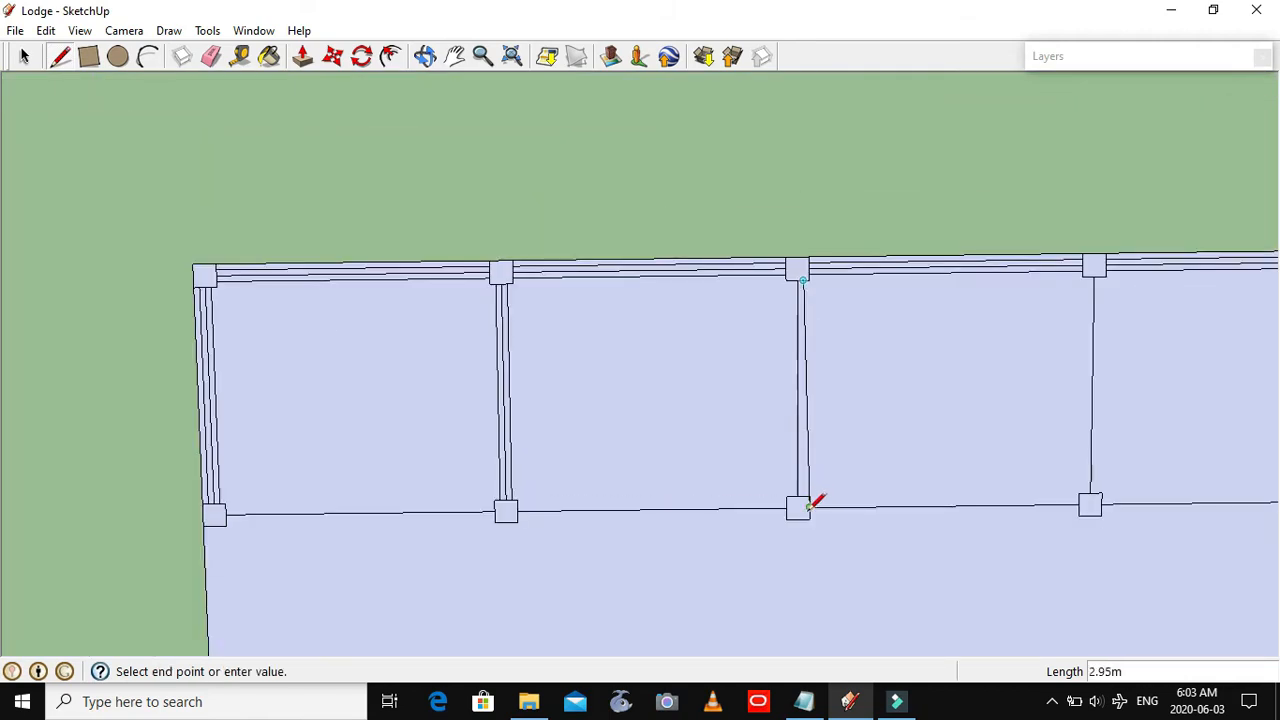
pyautogui.scroll(3, 808, 474)
pyautogui.scroll(2, 808, 480)
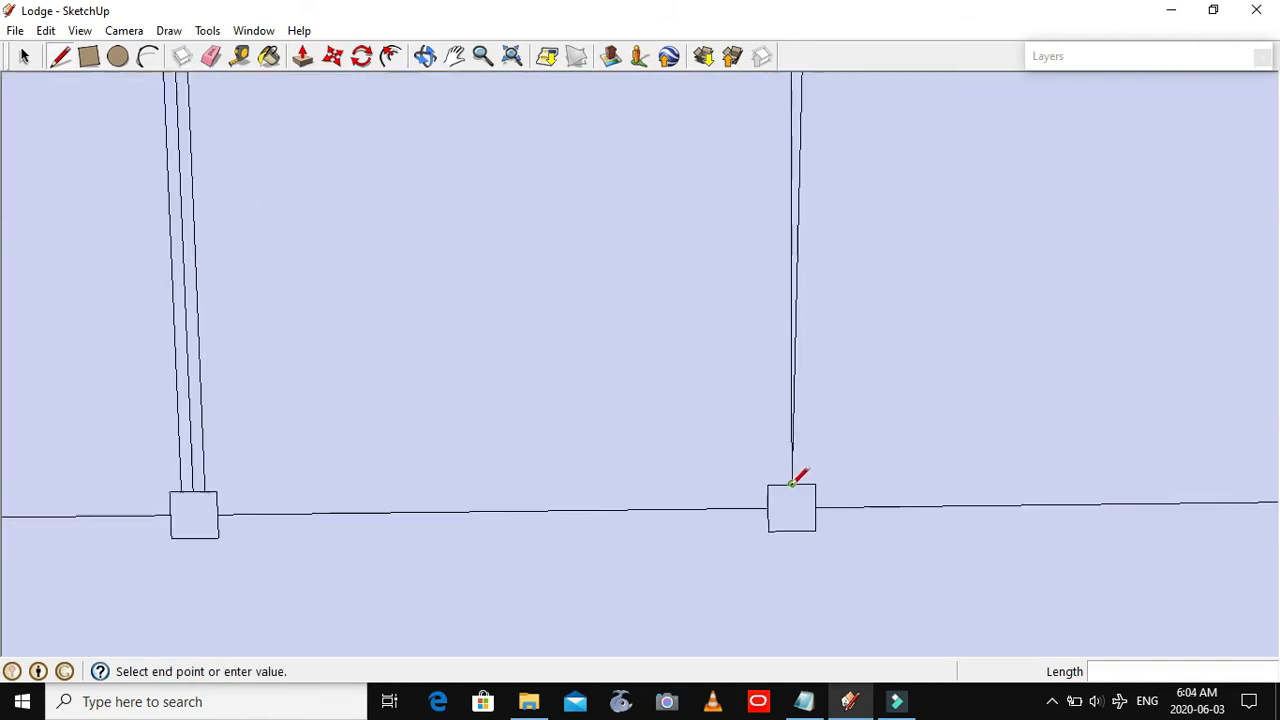
pyautogui.click(809, 484)
# Step: Draw the left wall-face line between the third column pair, parallel to the existing centreline
pyautogui.scroll(-2, 810, 478)
pyautogui.scroll(-3, 820, 389)
pyautogui.scroll(3, 809, 251)
pyautogui.scroll(2, 806, 249)
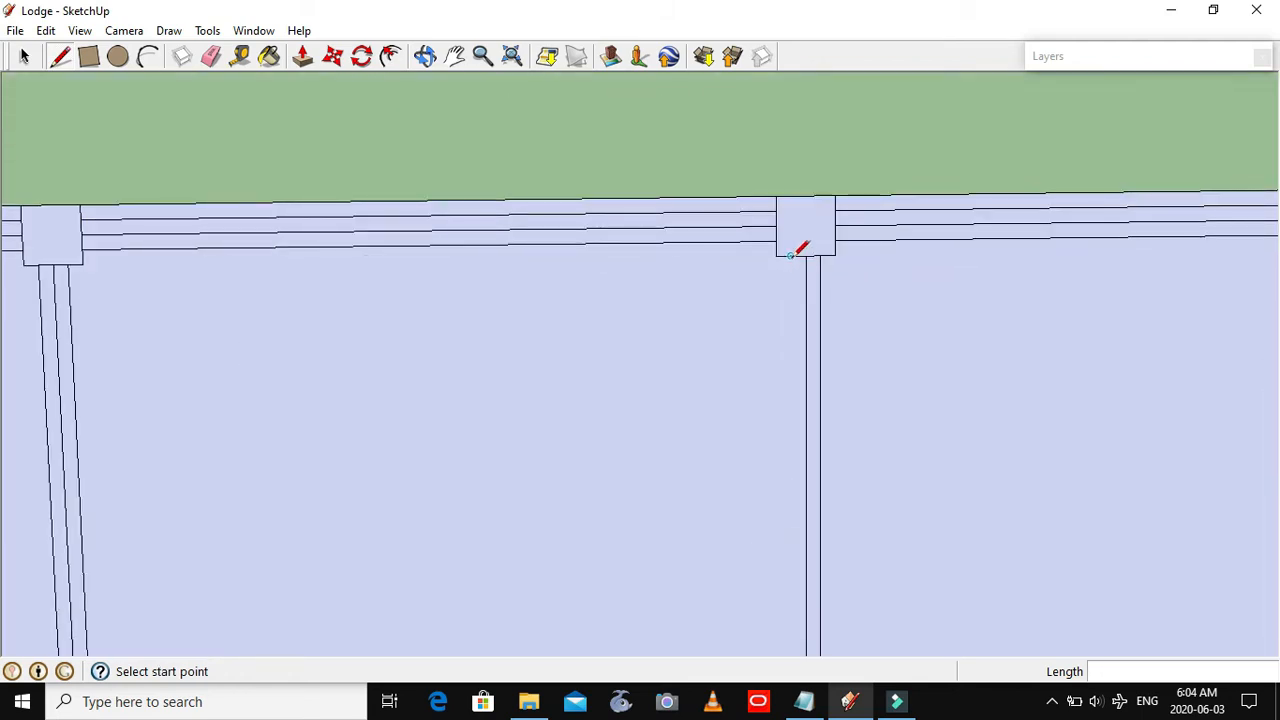
pyautogui.click(792, 251)
pyautogui.scroll(-2, 790, 389)
pyautogui.scroll(-4, 795, 420)
pyautogui.scroll(5, 800, 525)
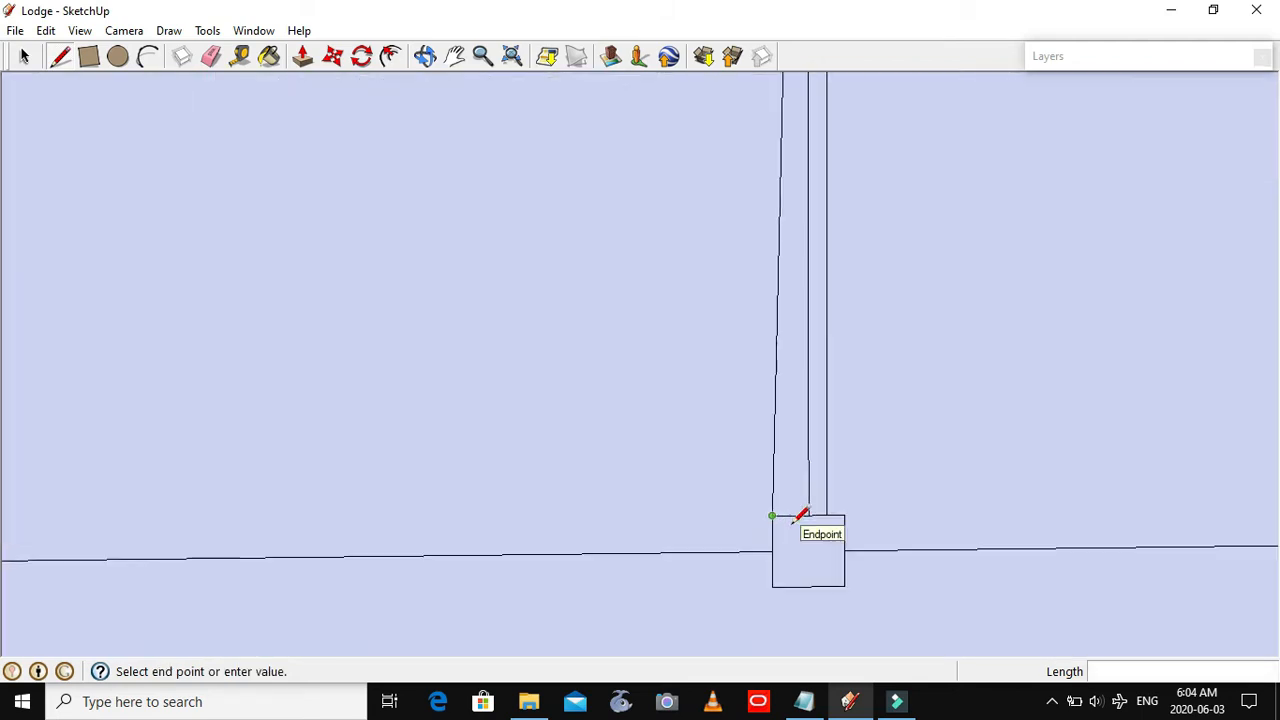
pyautogui.click(790, 510)
# Step: Draw the 2.80 m right wall-face line between the fourth column pair, parallel to its centreline
pyautogui.scroll(-3, 800, 508)
pyautogui.scroll(-2, 1149, 429)
pyautogui.scroll(4, 1128, 391)
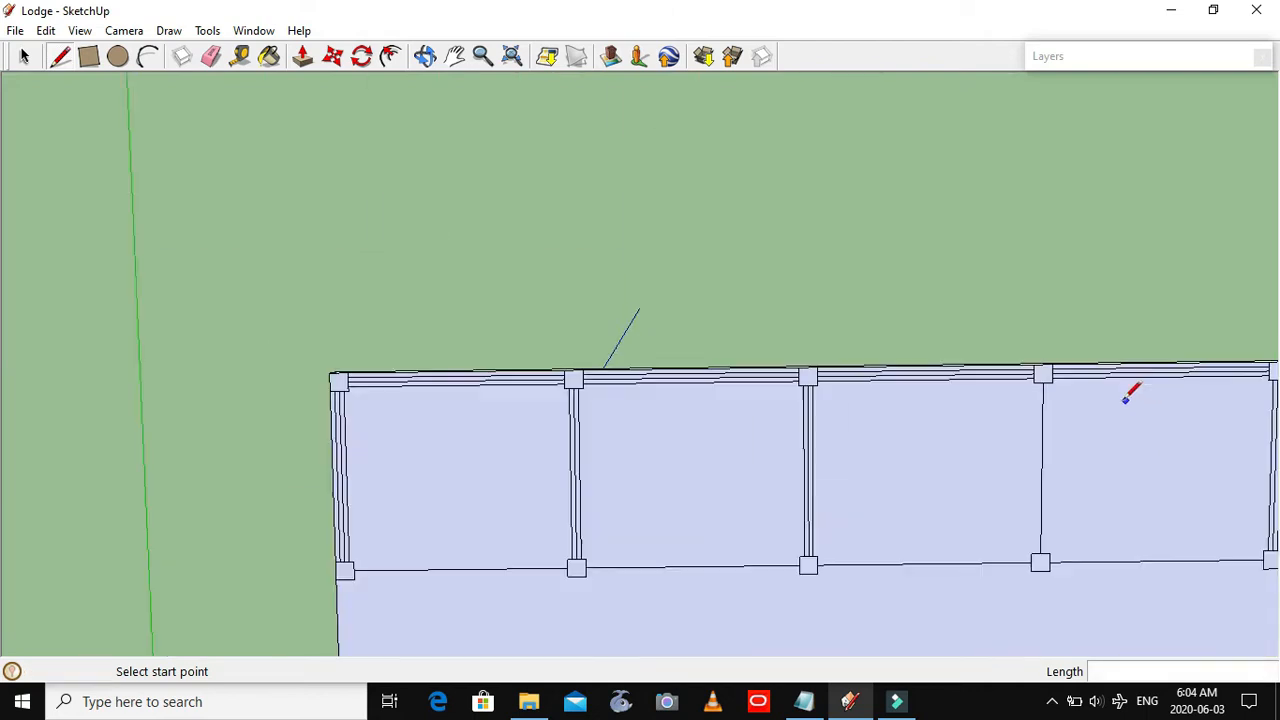
pyautogui.scroll(3, 1001, 382)
pyautogui.scroll(-4, 1014, 471)
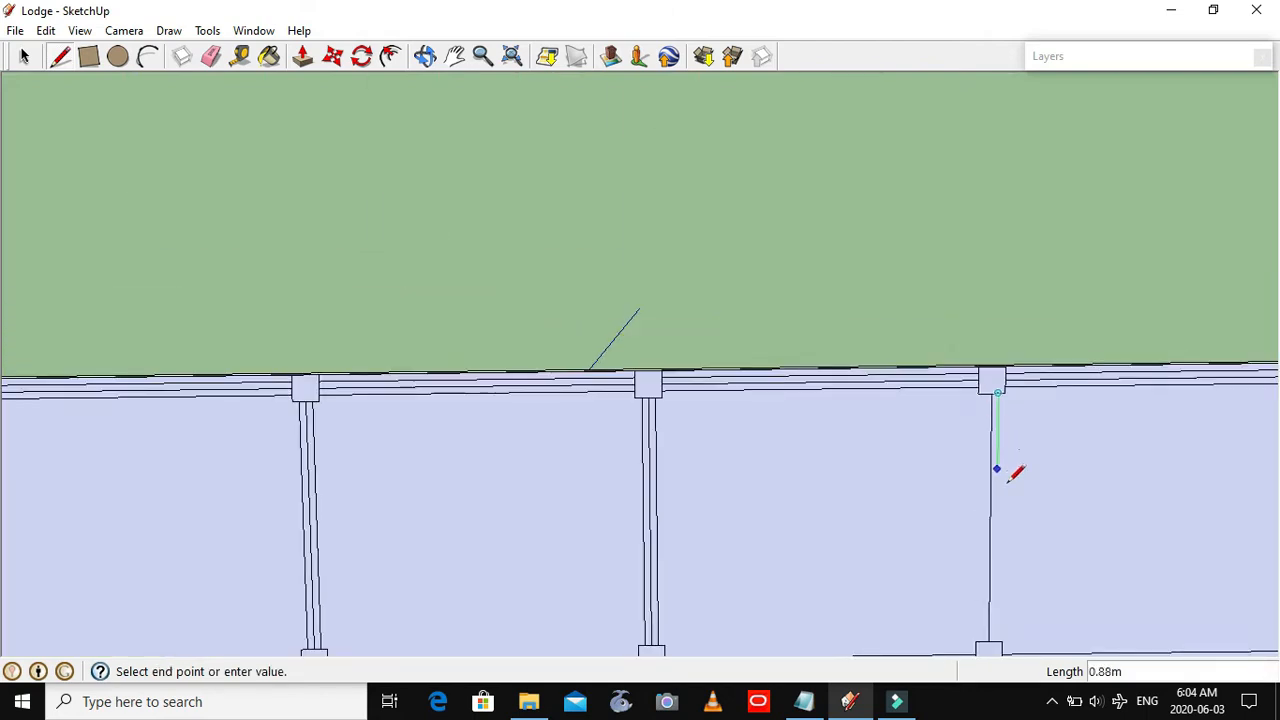
pyautogui.scroll(5, 974, 528)
pyautogui.click(967, 493)
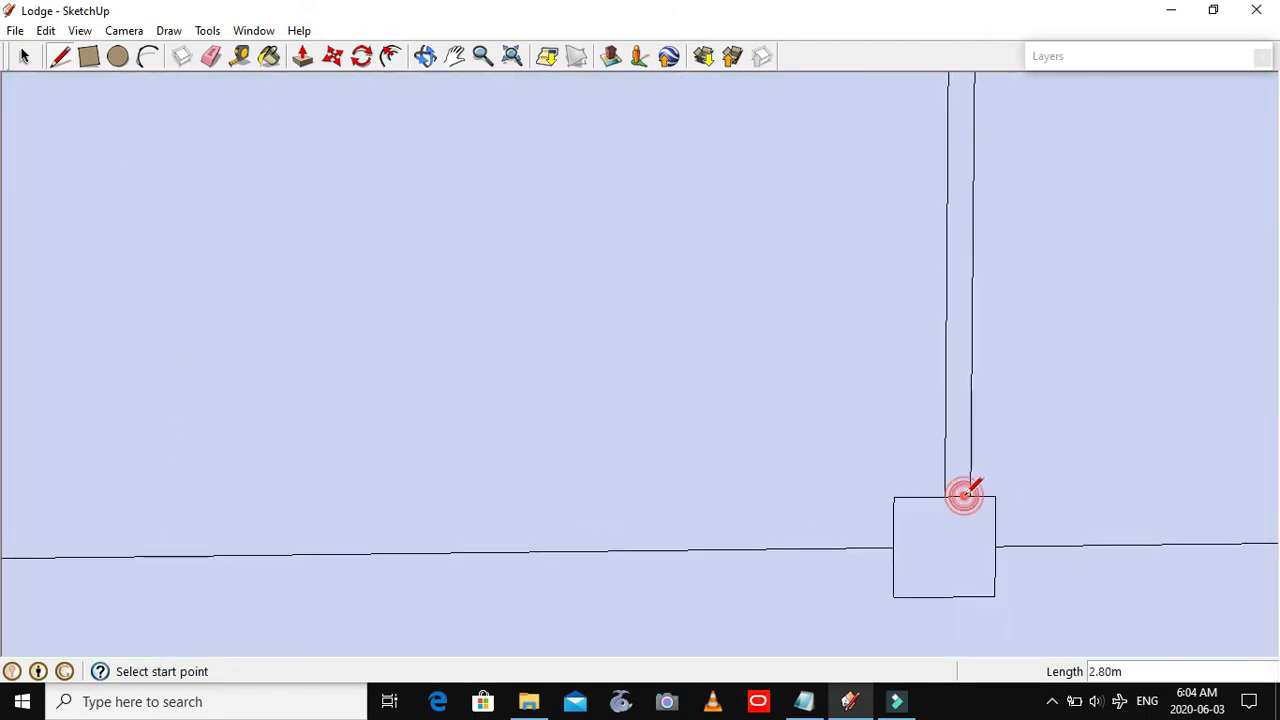
# Step: Draw the left wall-face line between the fourth column pair, parallel to its centreline
pyautogui.scroll(-4, 970, 487)
pyautogui.scroll(5, 962, 368)
pyautogui.scroll(2, 988, 368)
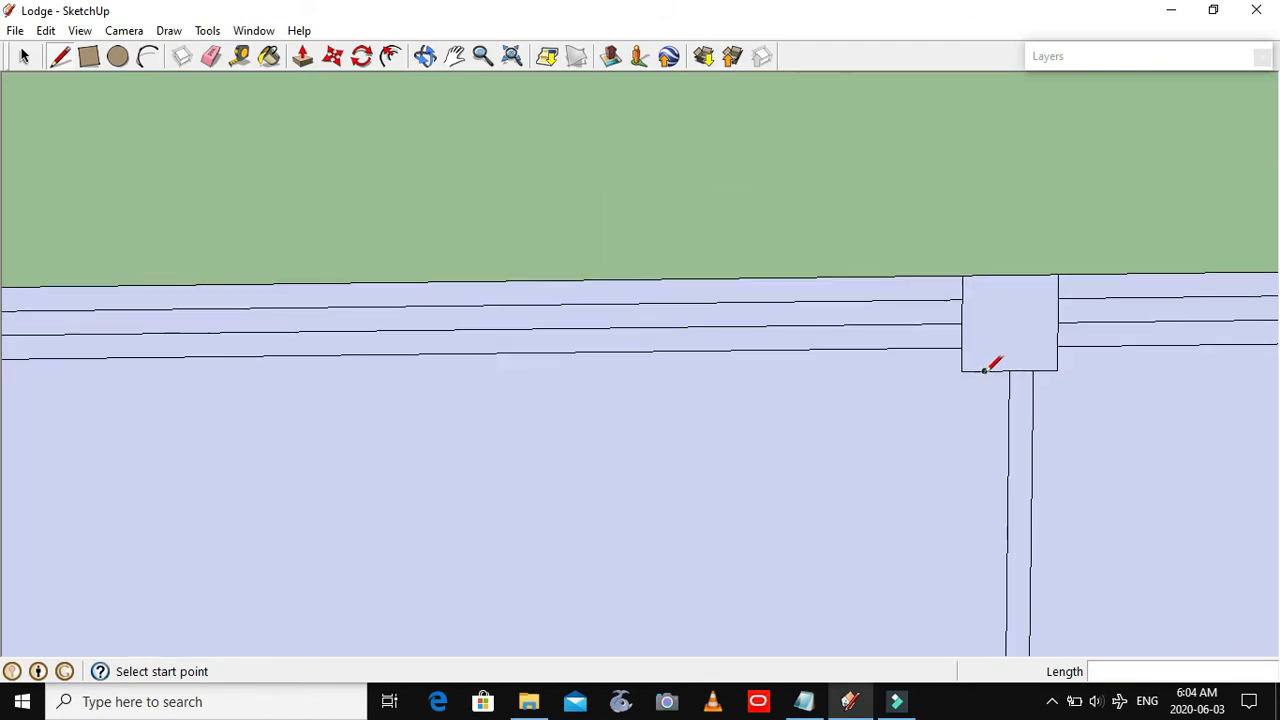
pyautogui.click(991, 363)
pyautogui.scroll(-5, 983, 437)
pyautogui.scroll(2, 977, 571)
pyautogui.scroll(5, 967, 613)
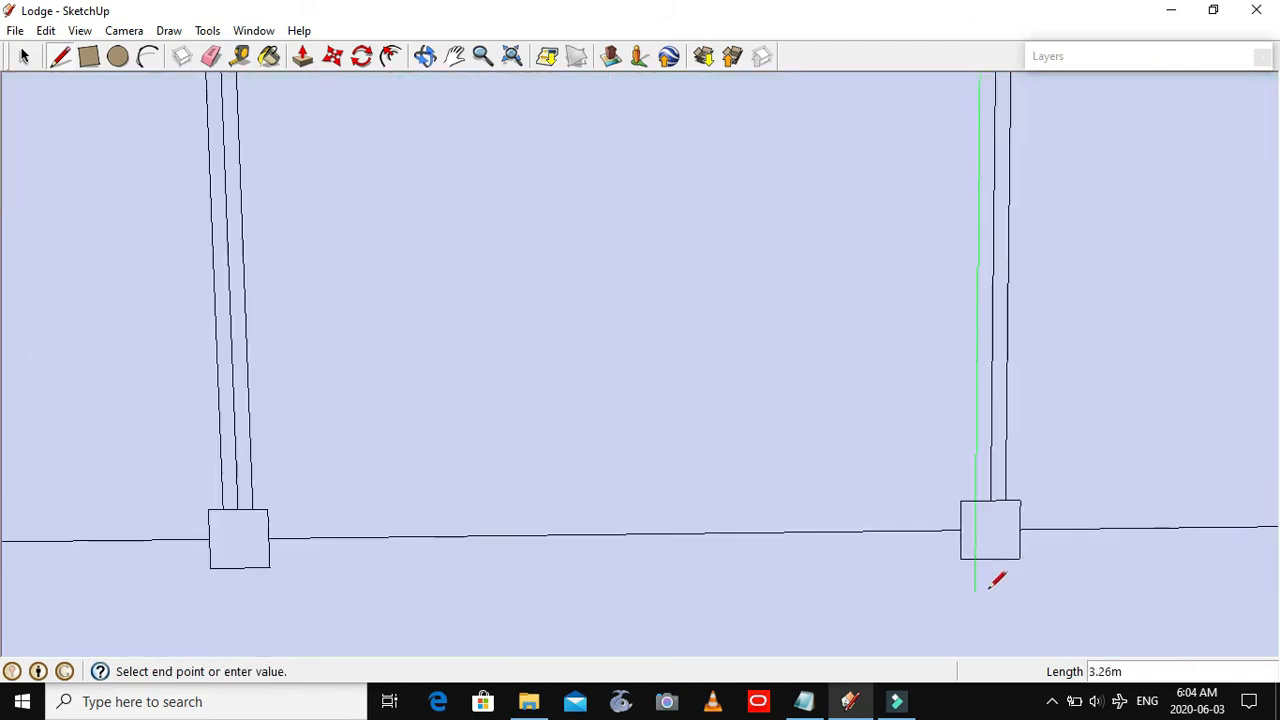
pyautogui.click(967, 437)
# Step: Draw the upper wall-face line between the first and second lower columns, above the existing wall centreline
pyautogui.scroll(-5, 975, 435)
pyautogui.scroll(5, 608, 463)
pyautogui.scroll(3, 592, 456)
pyautogui.click(569, 447)
pyautogui.scroll(-3, 576, 440)
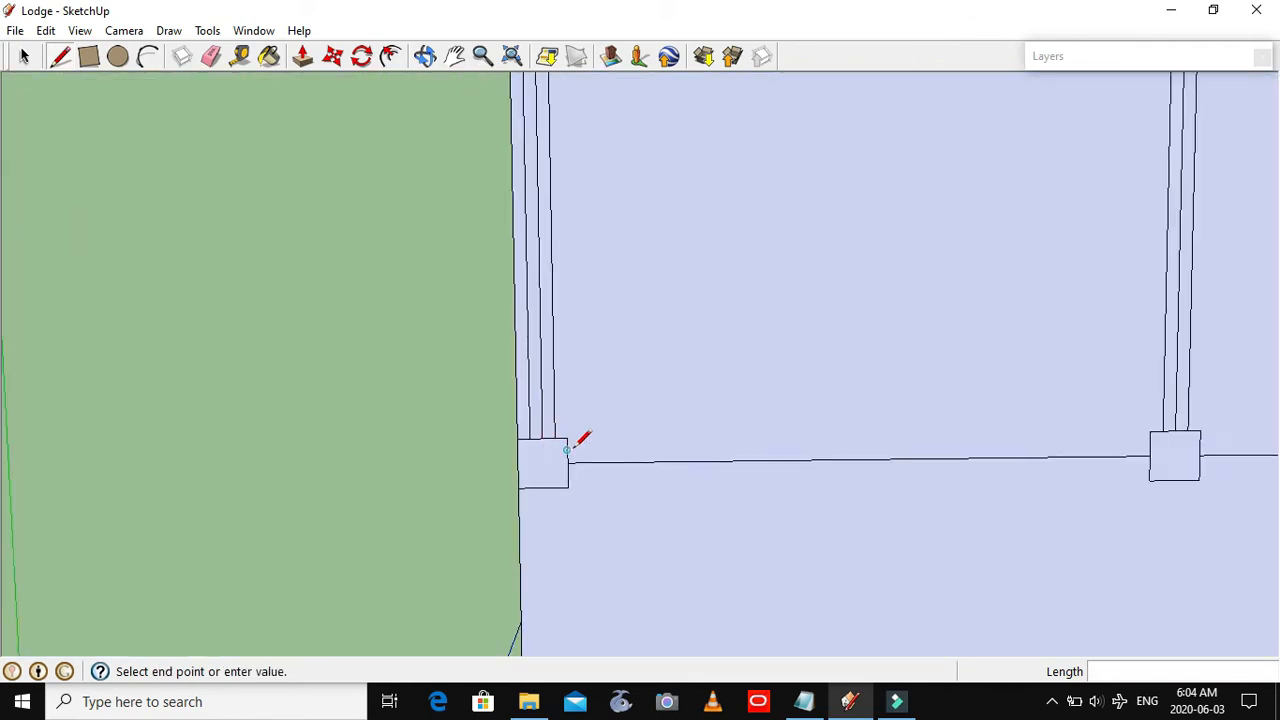
pyautogui.scroll(-2, 720, 440)
pyautogui.scroll(4, 868, 440)
pyautogui.click(867, 441)
# Step: Draw the lower wall-face line between the first and second lower columns, below the existing wall centreline
pyautogui.scroll(-5, 866, 443)
pyautogui.scroll(5, 686, 458)
pyautogui.click(712, 430)
pyautogui.scroll(-5, 723, 437)
pyautogui.scroll(5, 980, 434)
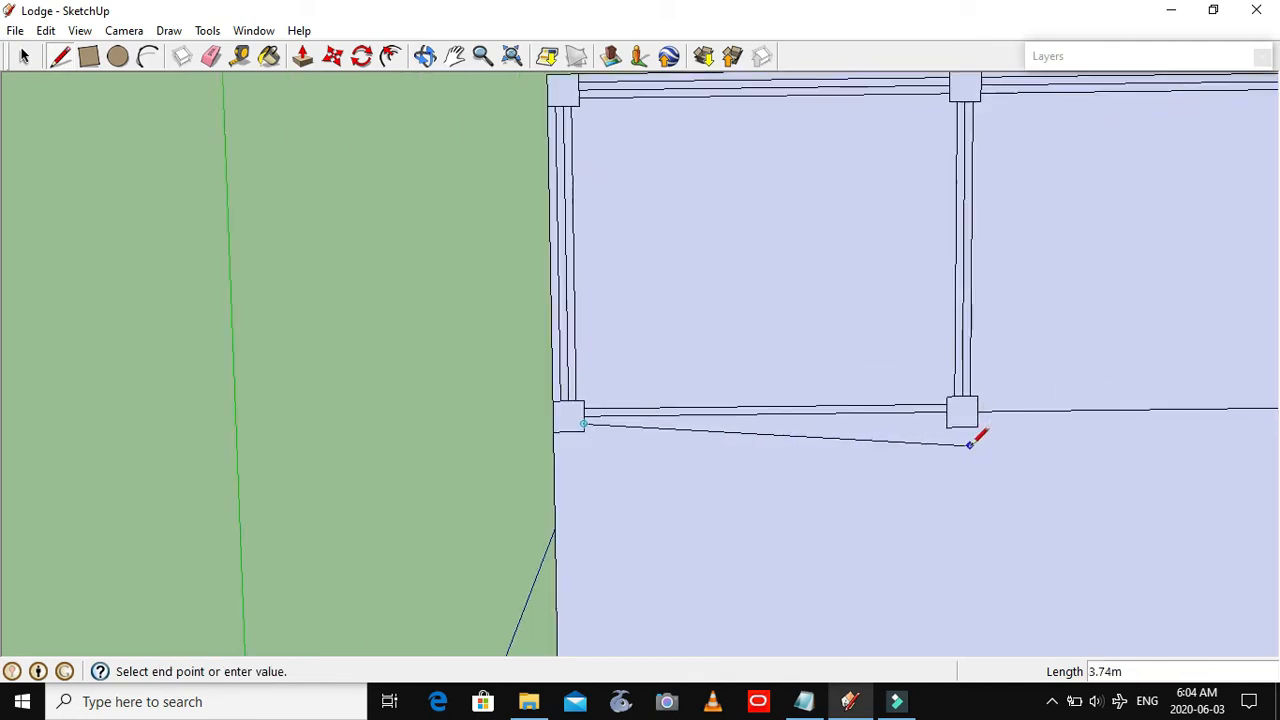
pyautogui.click(950, 392)
# Step: Draw the upper wall-face line between the second and third lower columns, above the existing wall centreline
pyautogui.scroll(-3, 950, 393)
pyautogui.scroll(-5, 950, 392)
pyautogui.click(455, 56)
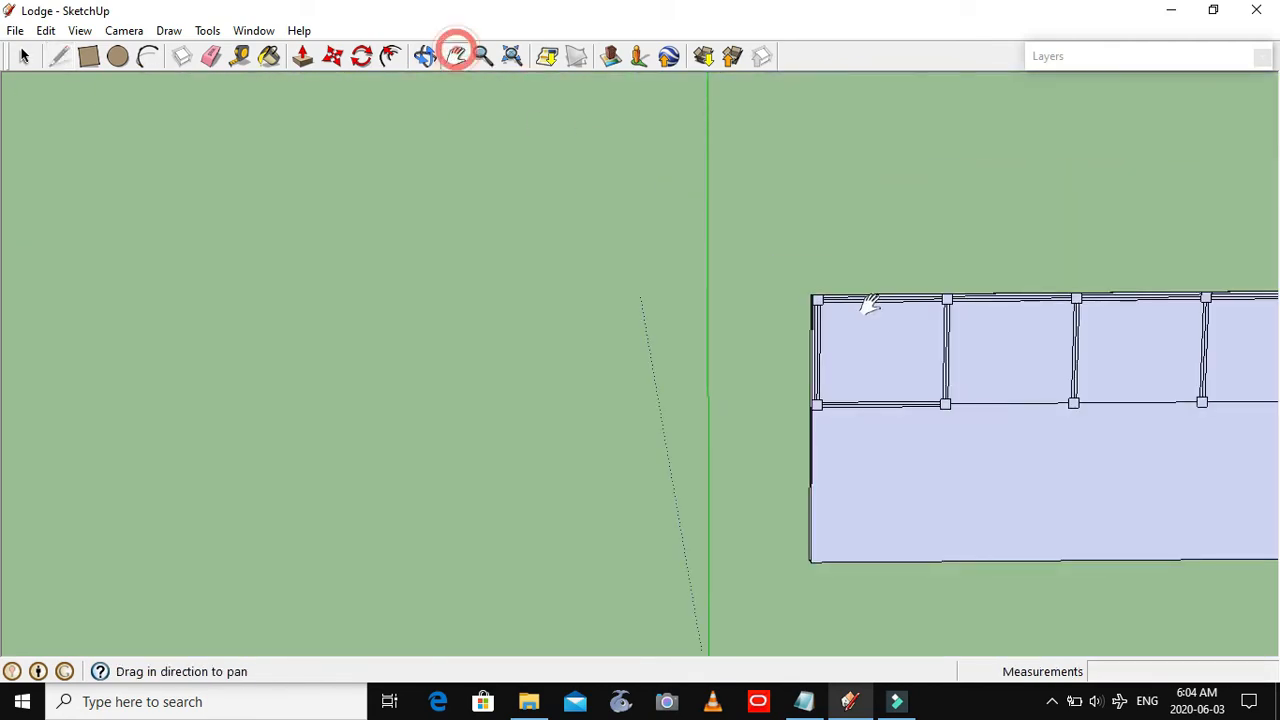
pyautogui.moveTo(866, 303); pyautogui.dragTo(400, 380)
pyautogui.scroll(5, 420, 370)
pyautogui.scroll(1, 459, 358)
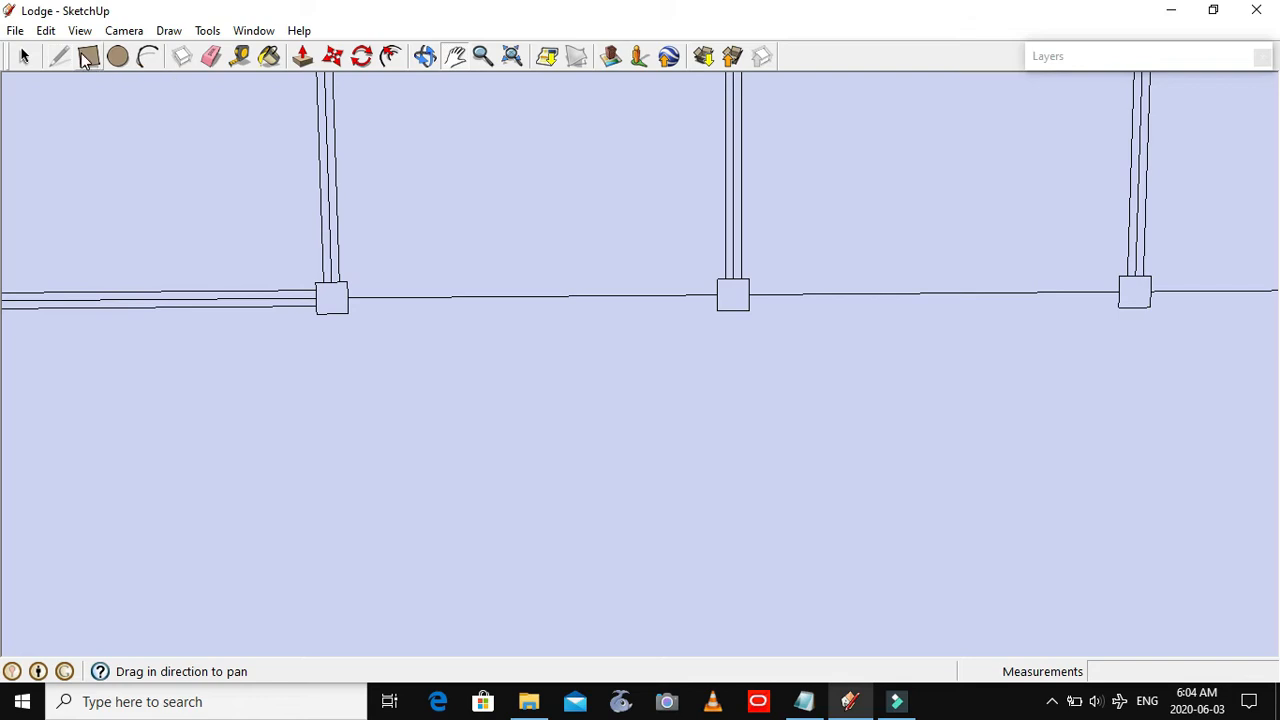
pyautogui.click(60, 56)
pyautogui.scroll(3, 351, 277)
pyautogui.scroll(-2, 366, 283)
pyautogui.click(348, 278)
pyautogui.scroll(-2, 808, 274)
pyautogui.scroll(1, 806, 266)
pyautogui.scroll(2, 810, 262)
pyautogui.click(808, 264)
# Step: Draw the lower wall-face line between the second and third lower columns, below the existing wall centreline
pyautogui.scroll(-2, 806, 266)
pyautogui.scroll(-2, 805, 268)
pyautogui.scroll(3, 481, 289)
pyautogui.click(458, 280)
pyautogui.scroll(-5, 536, 284)
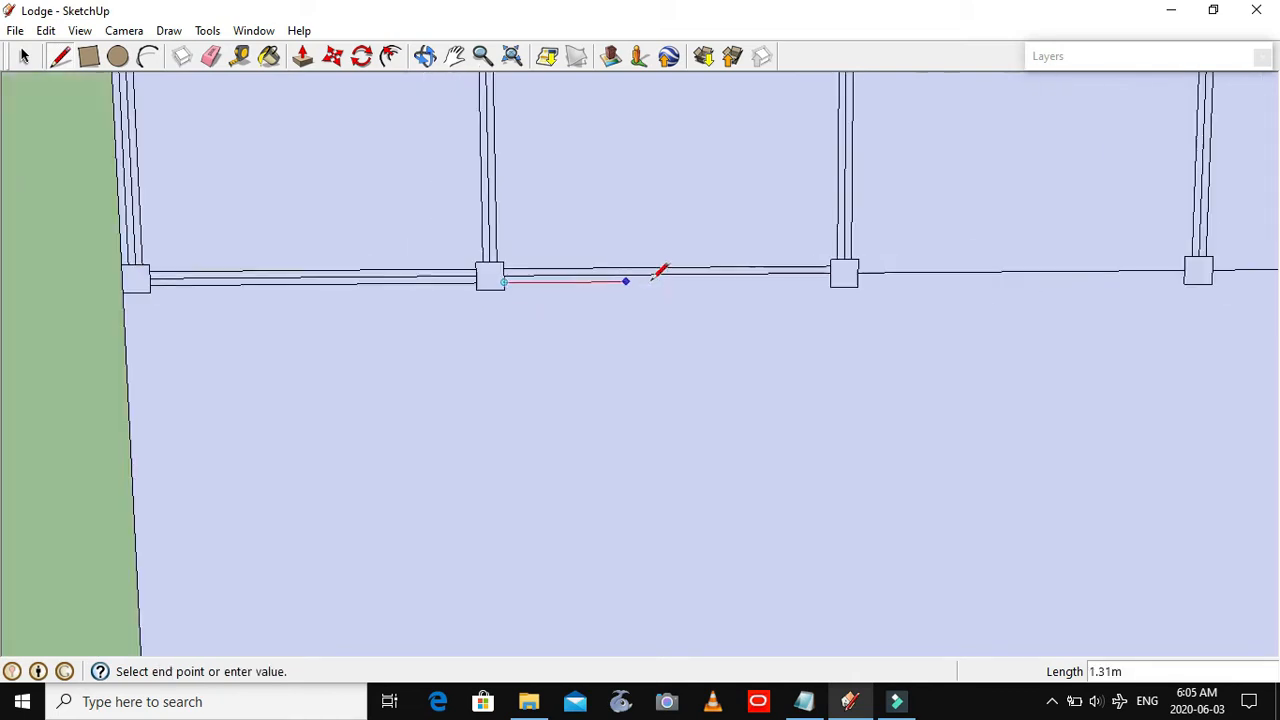
pyautogui.scroll(3, 795, 272)
pyautogui.click(803, 268)
# Step: Draw the upper wall-face line between the third and fourth lower columns, above the existing wall centreline
pyautogui.scroll(-4, 803, 270)
pyautogui.scroll(2, 992, 287)
pyautogui.scroll(4, 988, 284)
pyautogui.click(428, 236)
pyautogui.scroll(-4, 771, 237)
pyautogui.scroll(4, 757, 234)
pyautogui.click(733, 233)
# Step: Draw the lower wall-face line between the third and fourth lower columns, below the existing wall centreline
pyautogui.scroll(-3, 731, 238)
pyautogui.scroll(4, 614, 244)
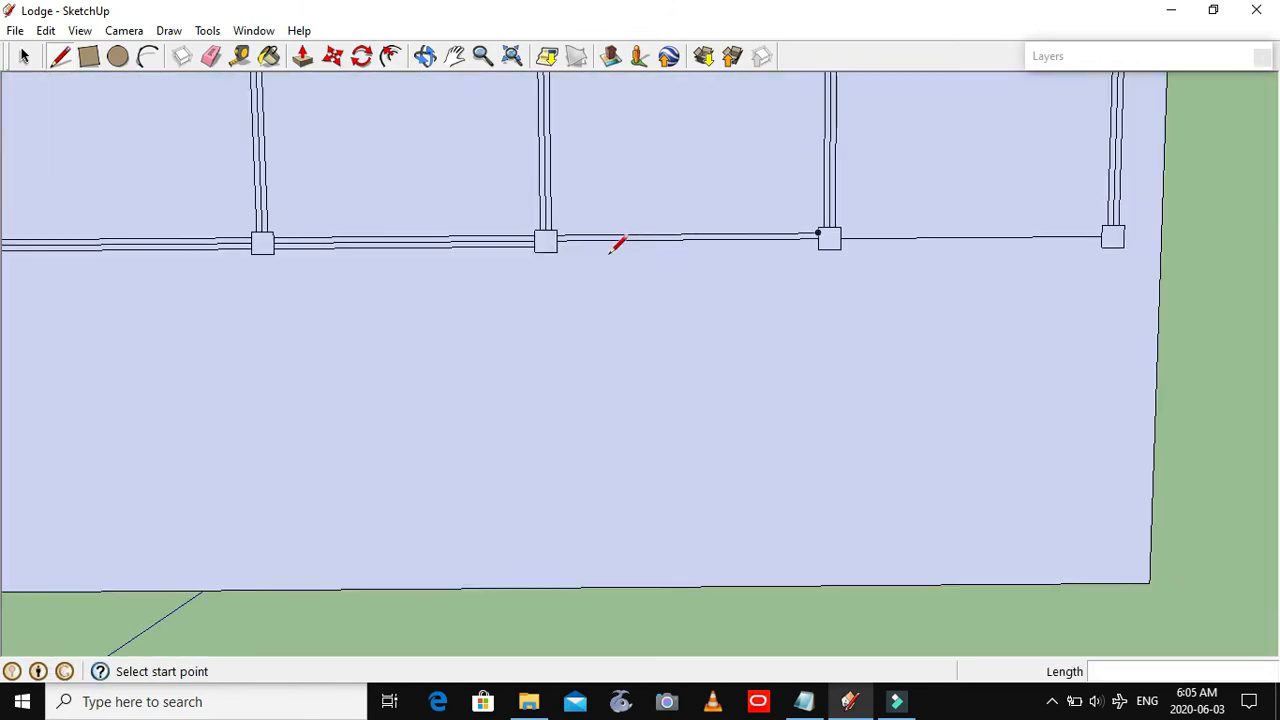
pyautogui.scroll(-4, 809, 229)
pyautogui.scroll(5, 843, 226)
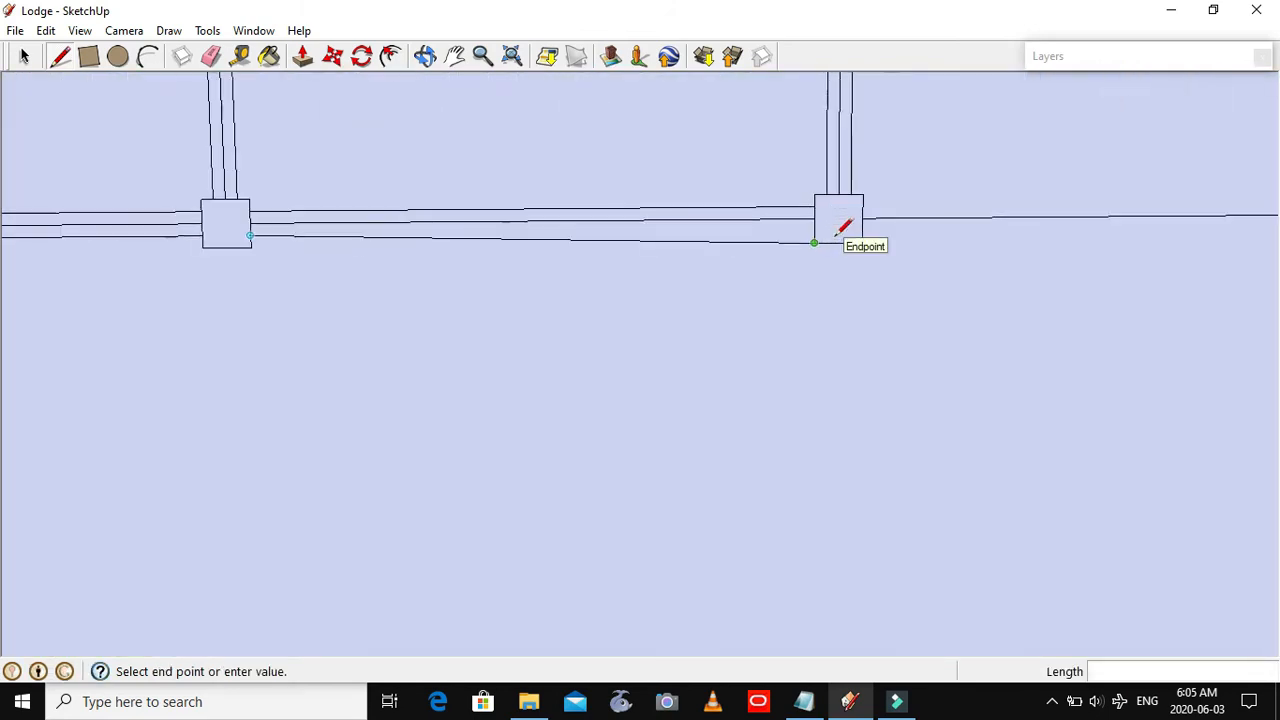
pyautogui.click(798, 224)
# Step: Draw the lower wall-face line between the fourth and fifth lower columns, below the existing wall centreline
pyautogui.scroll(-4, 1023, 223)
pyautogui.scroll(5, 571, 206)
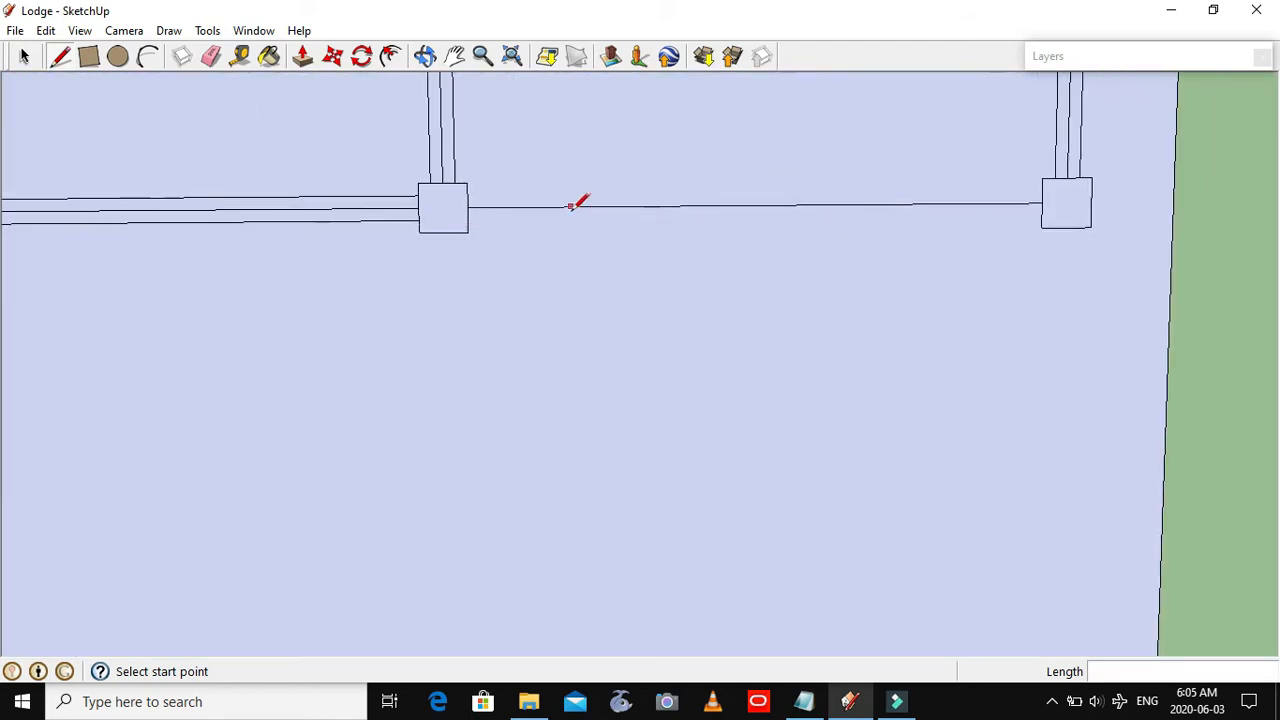
pyautogui.scroll(2, 470, 205)
pyautogui.click(468, 206)
pyautogui.scroll(-4, 560, 217)
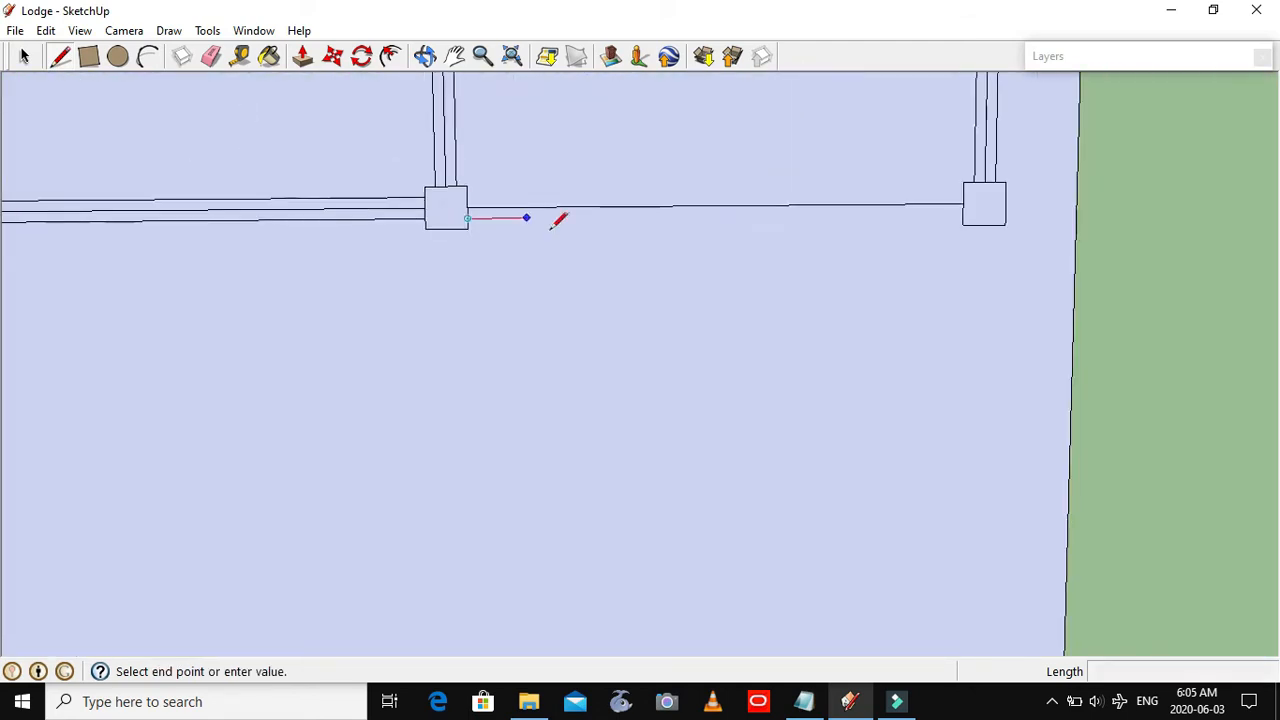
pyautogui.scroll(2, 770, 216)
pyautogui.click(765, 228)
pyautogui.scroll(-5, 757, 211)
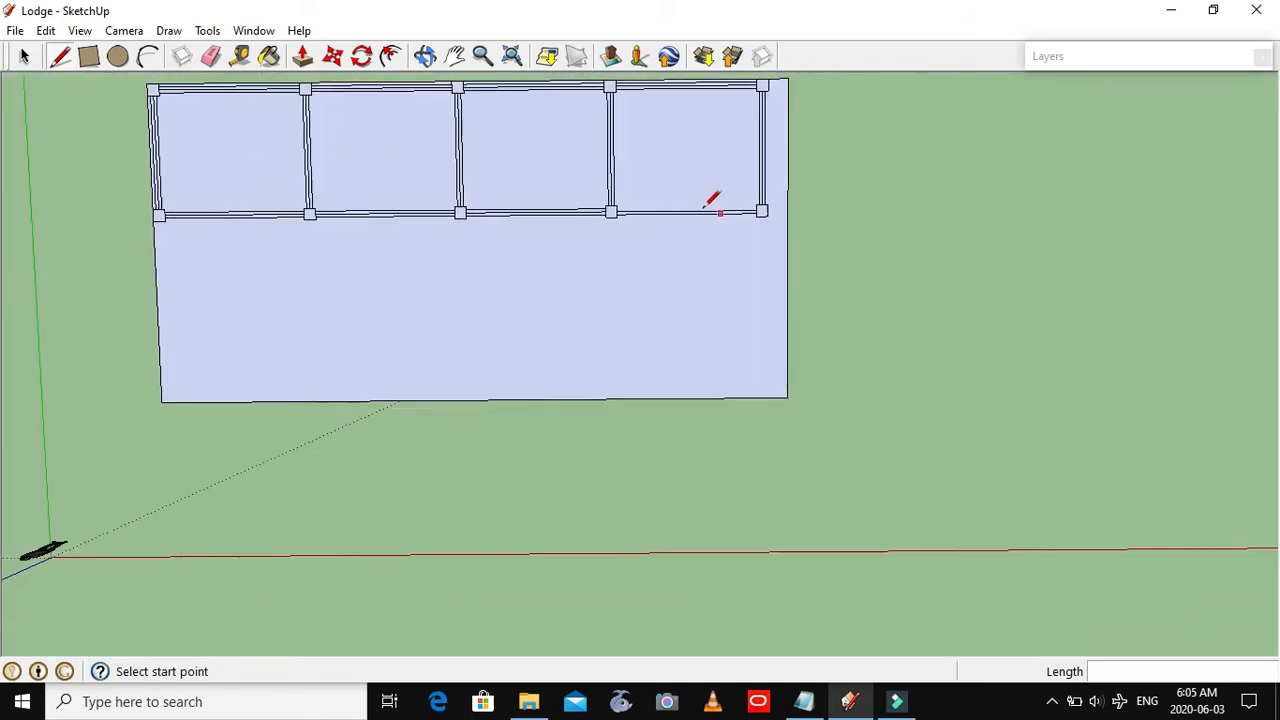
# Step: Draw the upper wall-face line between the fourth and fifth lower columns, above the existing wall centreline
pyautogui.scroll(4, 620, 205)
pyautogui.scroll(2, 575, 213)
pyautogui.click(562, 218)
pyautogui.scroll(-5, 830, 207)
pyautogui.scroll(4, 848, 212)
pyautogui.click(848, 210)
pyautogui.scroll(-5, 815, 220)
# Step: Erase the centreline of the upper wall between the first and second upper columns
pyautogui.scroll(4, 590, 225)
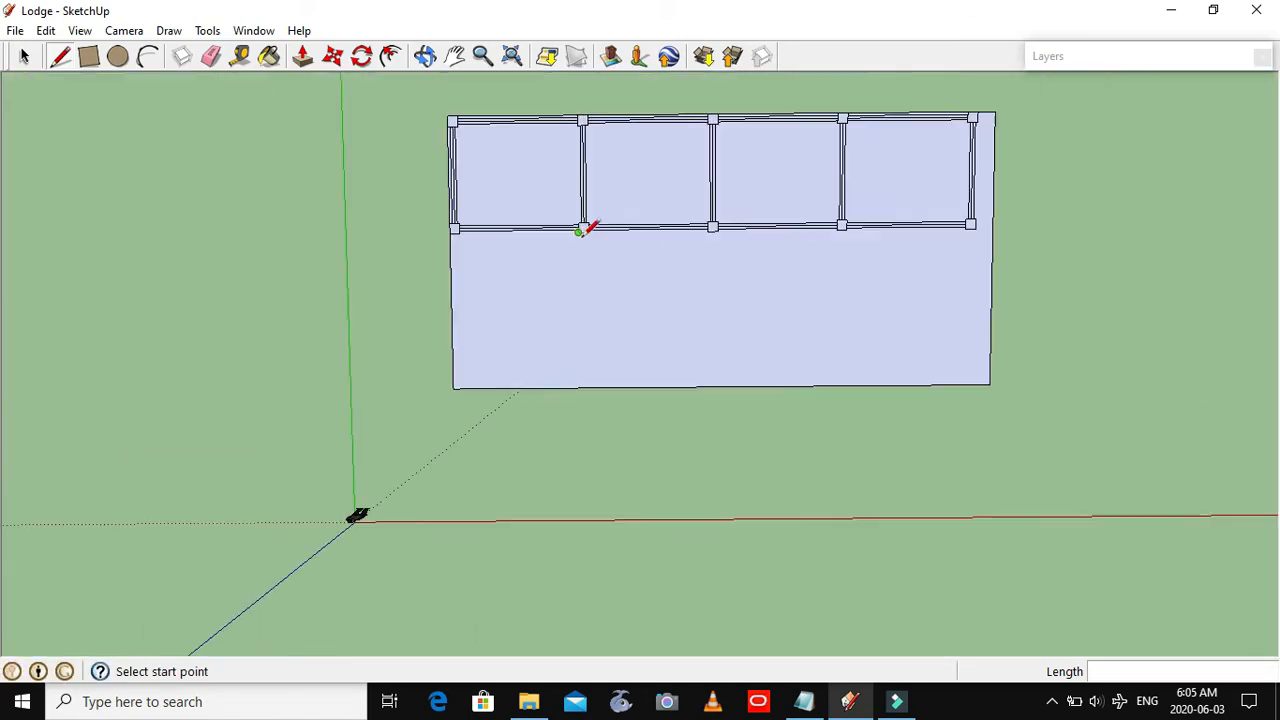
pyautogui.scroll(2, 493, 198)
pyautogui.scroll(-2, 468, 190)
pyautogui.click(454, 56)
pyautogui.moveTo(463, 106); pyautogui.dragTo(460, 269)
pyautogui.scroll(2, 363, 186)
pyautogui.scroll(2, 330, 162)
pyautogui.click(211, 56)
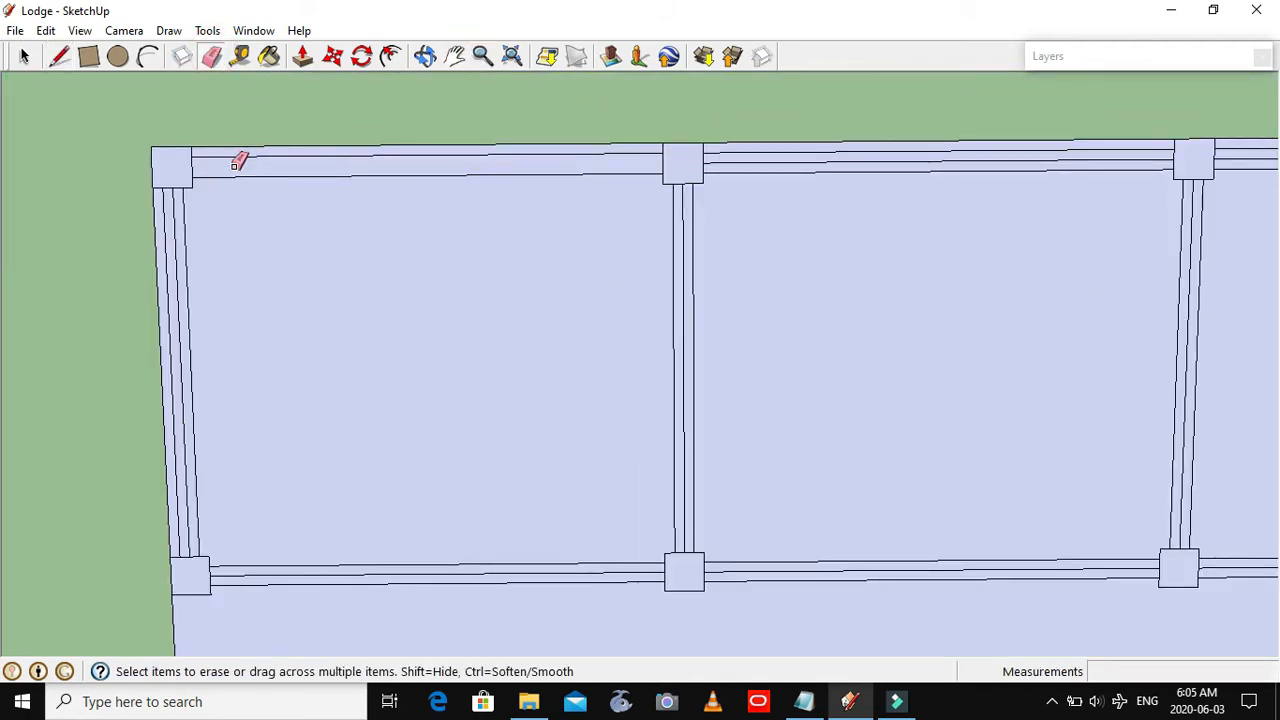
pyautogui.press('XF86AudioLowerVolume')
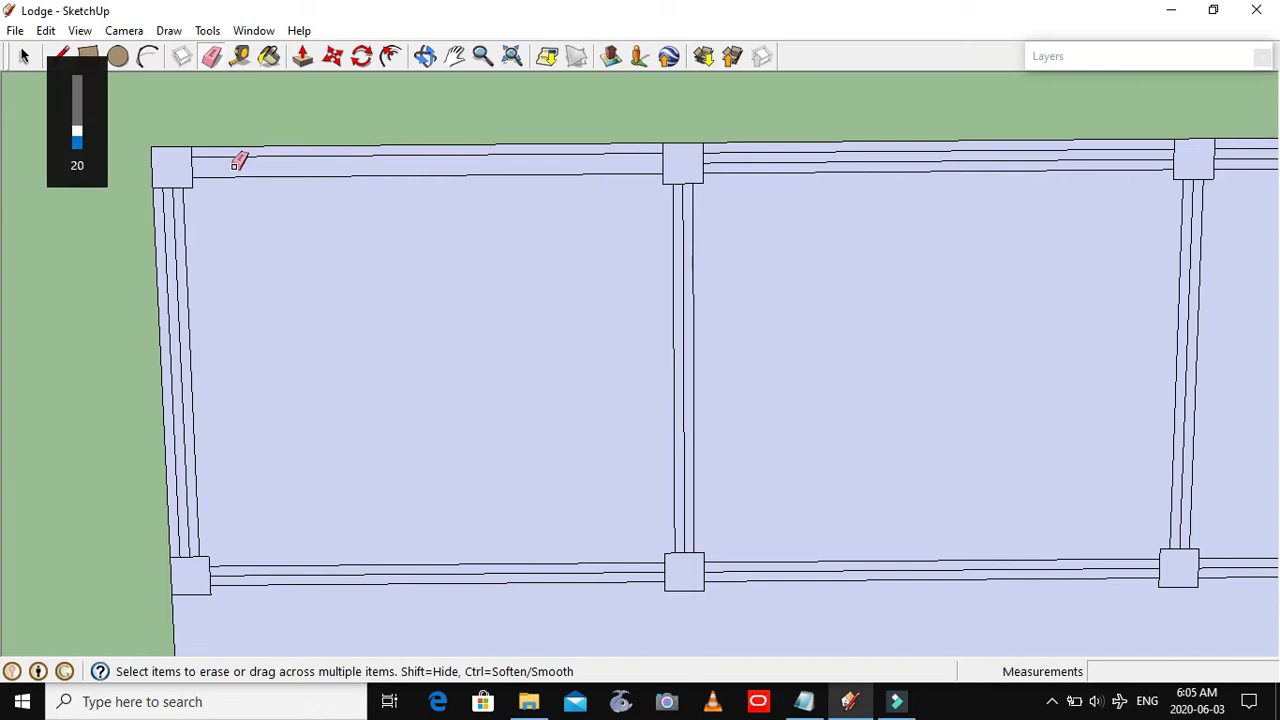
# Step: Erase the centrelines of the remaining upper wall segments and of the end wall between the two fifth columns
pyautogui.moveTo(608, 166); pyautogui.dragTo(565, 106, button='middle')
pyautogui.click(455, 56)
pyautogui.moveTo(838, 202); pyautogui.dragTo(526, 194)
pyautogui.scroll(2, 526, 194)
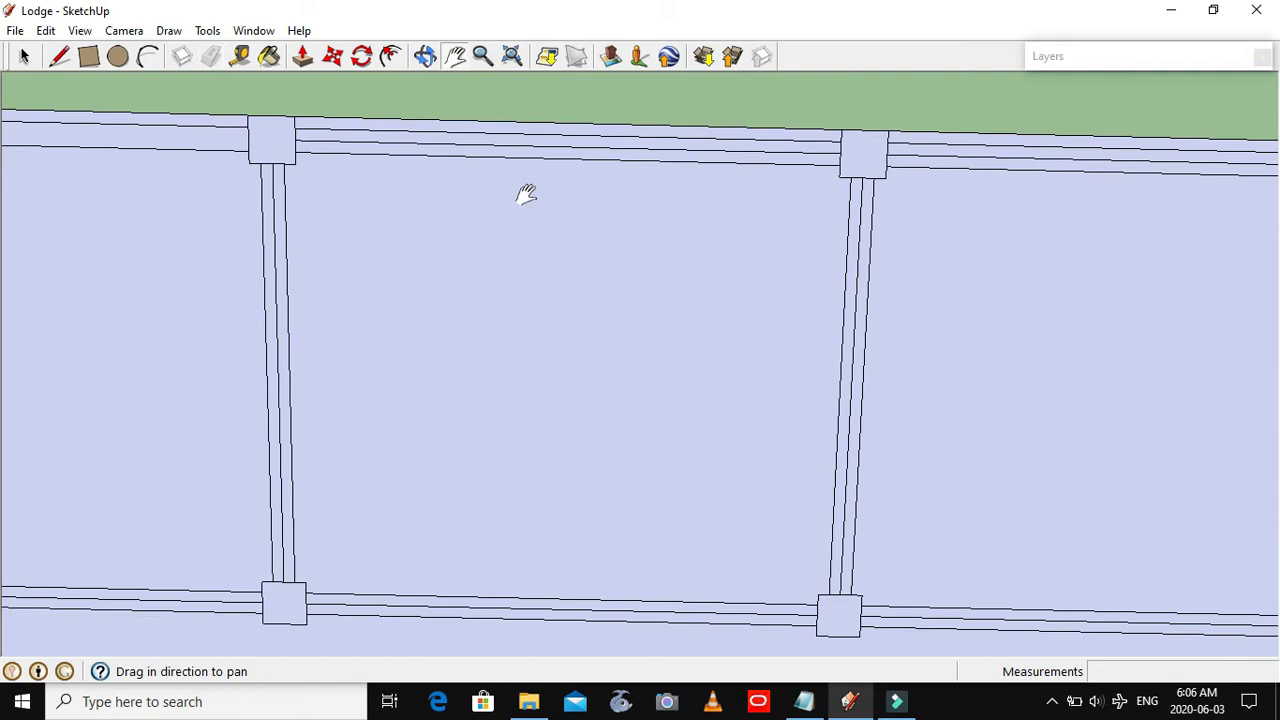
pyautogui.click(211, 56)
pyautogui.scroll(2, 383, 140)
pyautogui.scroll(-4, 374, 140)
pyautogui.scroll(5, 724, 168)
pyautogui.scroll(-5, 724, 168)
pyautogui.moveTo(720, 166); pyautogui.dragTo(983, 220, button='middle')
pyautogui.scroll(5, 928, 184)
pyautogui.scroll(-5, 928, 184)
pyautogui.scroll(6, 1009, 289)
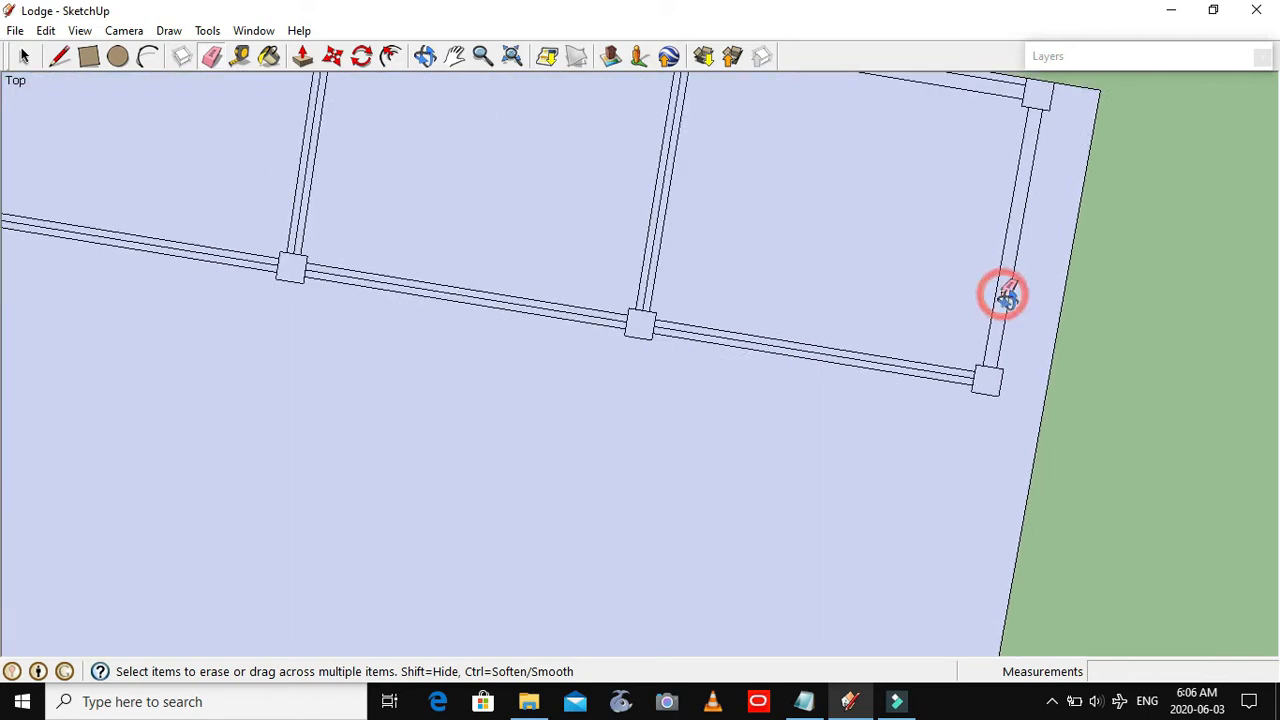
# Step: Erase the centrelines of the lower wall between the third and fifth columns and of the partition at the fourth columns
pyautogui.scroll(-3, 1004, 292)
pyautogui.scroll(4, 866, 317)
pyautogui.scroll(1, 911, 263)
pyautogui.scroll(-5, 906, 263)
pyautogui.scroll(5, 893, 185)
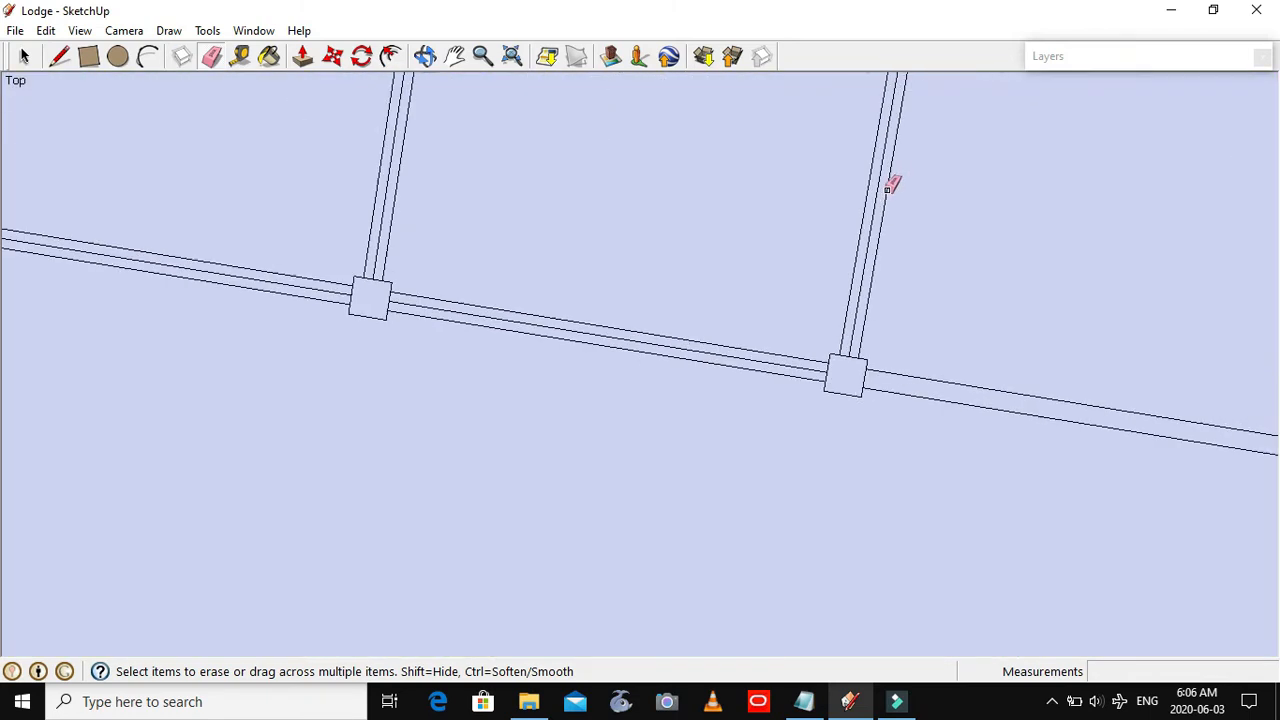
pyautogui.scroll(-5, 893, 185)
pyautogui.scroll(5, 764, 250)
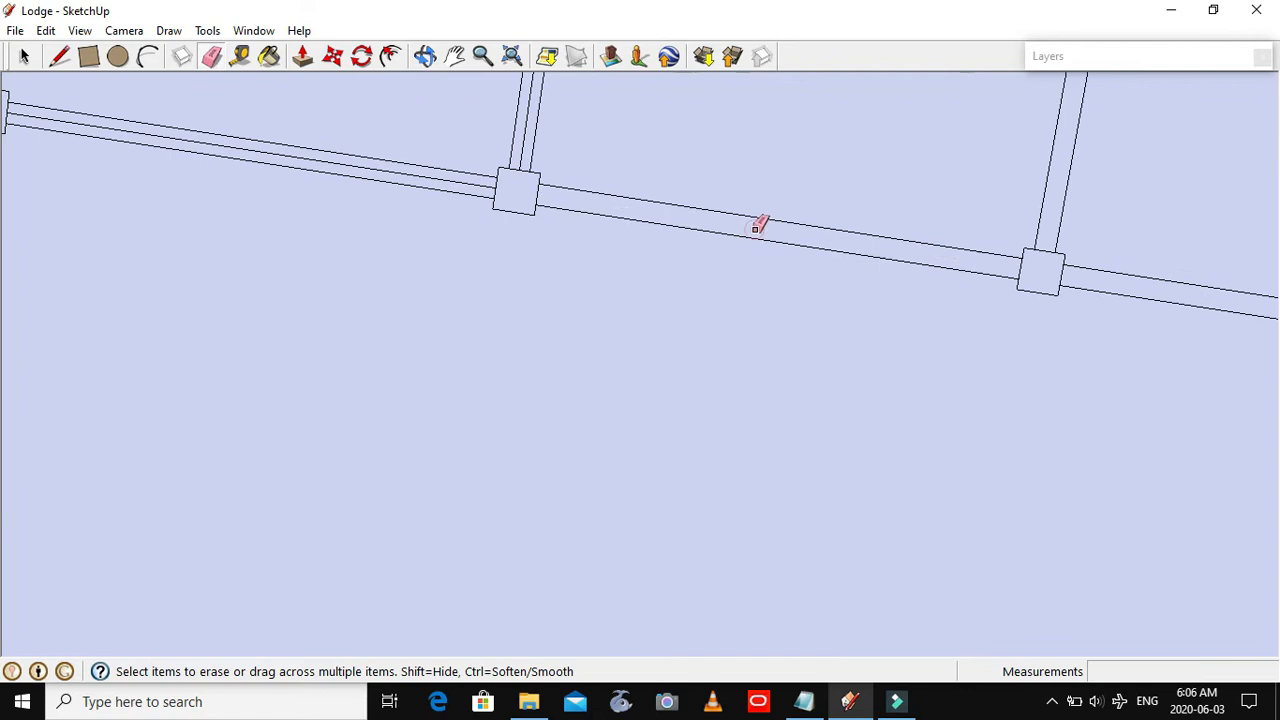
# Step: Erase the centrelines of the partition walls at the third and second columns
pyautogui.scroll(-5, 554, 180)
pyautogui.scroll(5, 597, 143)
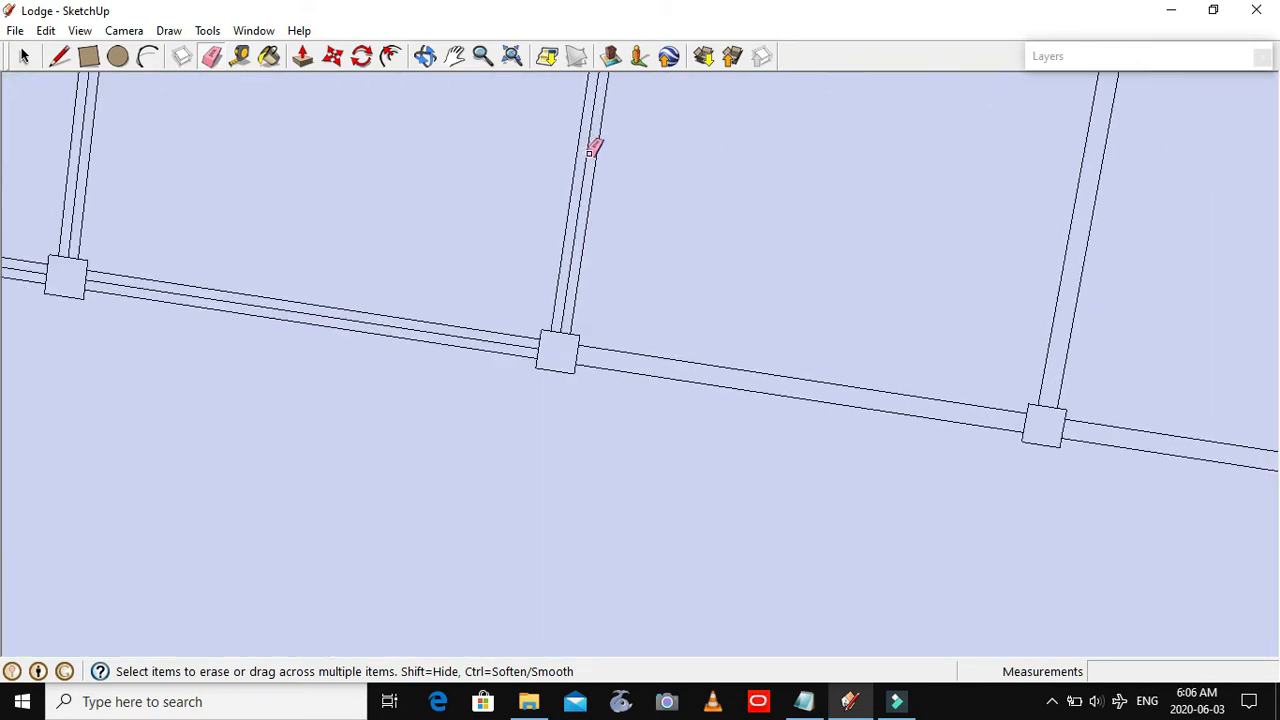
pyautogui.scroll(-5, 591, 150)
pyautogui.scroll(5, 443, 177)
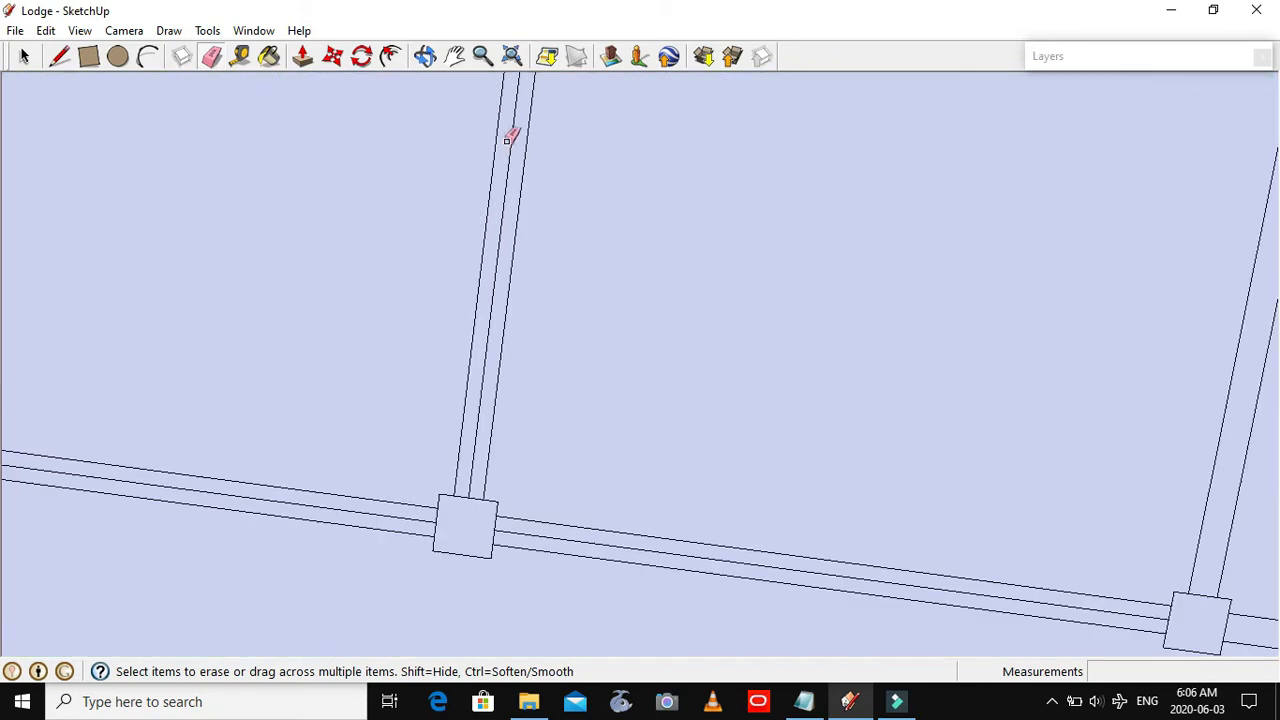
pyautogui.scroll(-5, 508, 126)
pyautogui.scroll(5, 340, 130)
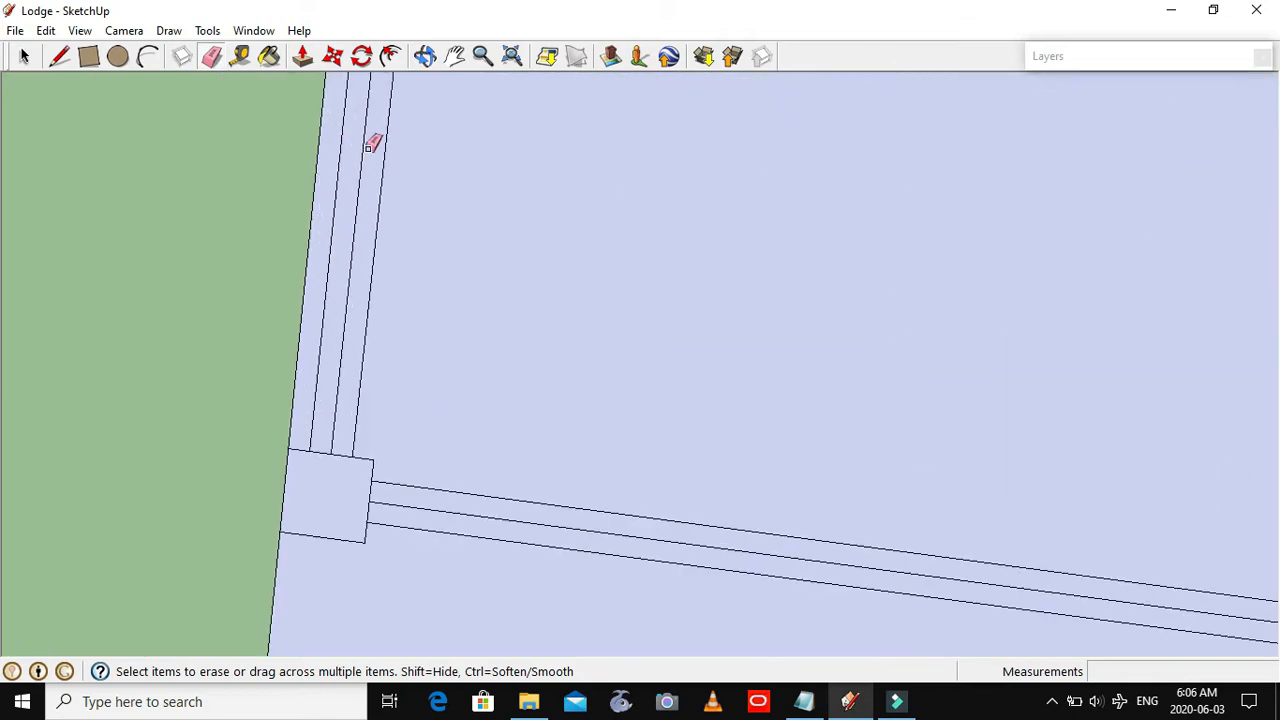
# Step: Erase the centrelines of the first room's outer end wall and of the lower wall between the first and third columns
pyautogui.scroll(-5, 417, 226)
pyautogui.scroll(5, 483, 243)
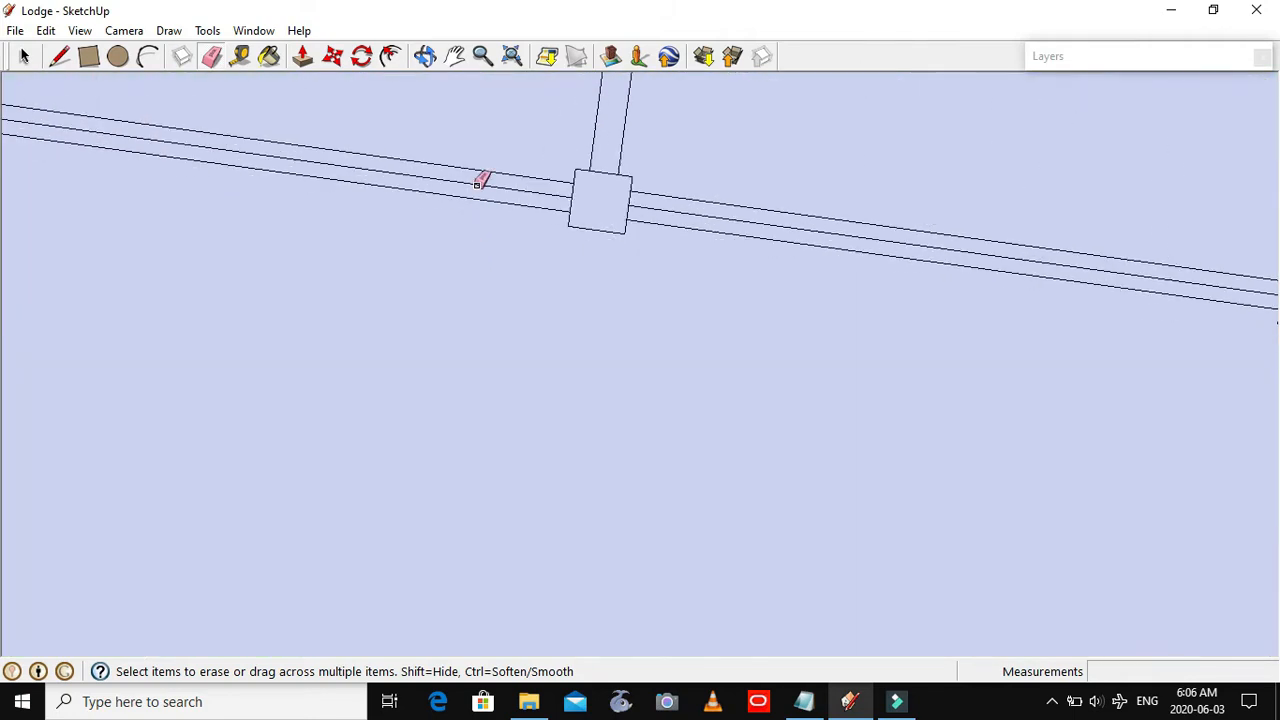
pyautogui.scroll(-8, 669, 205)
# Step: Examine the double wall lines and columns across all four rooms for leftover centrelines
pyautogui.moveTo(1149, 289); pyautogui.dragTo(1205, 248, button='middle')
pyautogui.click(455, 56)
pyautogui.moveTo(1023, 249); pyautogui.dragTo(566, 169)
pyautogui.moveTo(566, 169); pyautogui.dragTo(560, 430, button='middle')
pyautogui.scroll(4, 420, 237)
pyautogui.moveTo(383, 228); pyautogui.dragTo(484, 214)
pyautogui.moveTo(760, 271); pyautogui.dragTo(700, 294, button='middle')
pyautogui.scroll(4, 700, 294)
pyautogui.moveTo(601, 266); pyautogui.dragTo(656, 294)
pyautogui.scroll(-5, 656, 294)
pyautogui.moveTo(671, 291); pyautogui.dragTo(766, 294, button='middle')
# Step: Add a new layer named Window
pyautogui.click(1160, 60)
pyautogui.click(1040, 84)
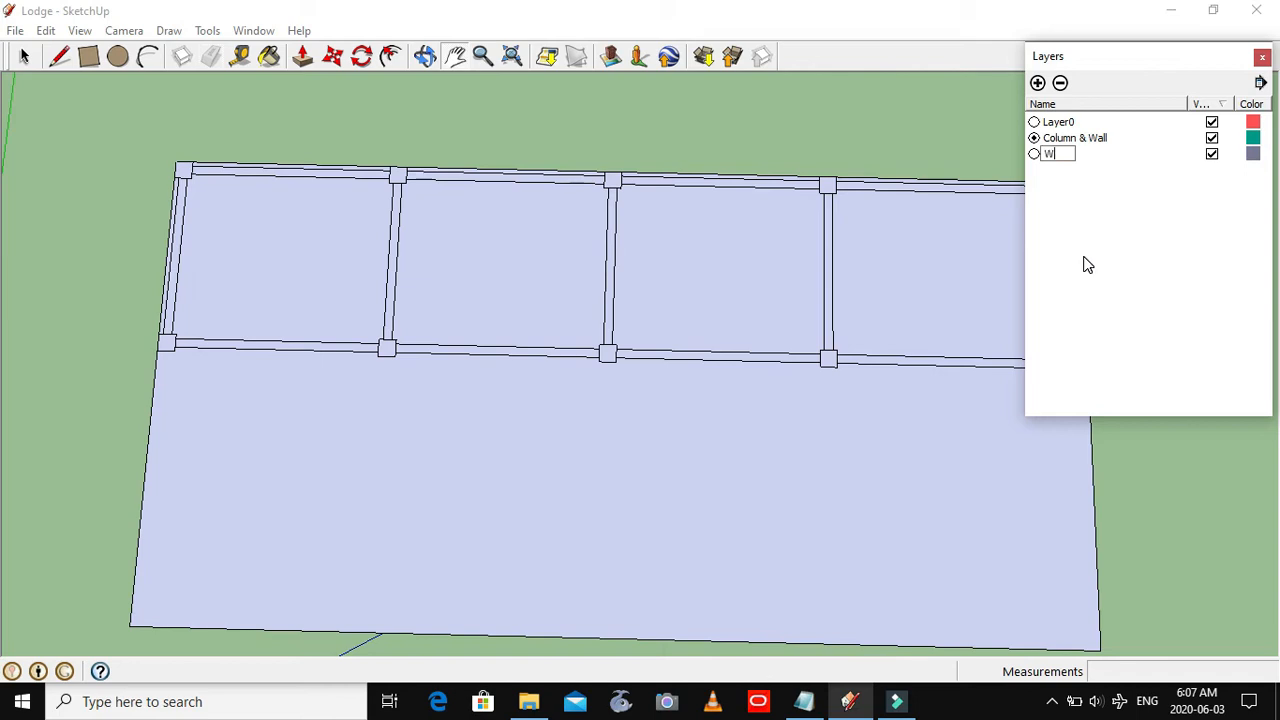
pyautogui.press('Return')
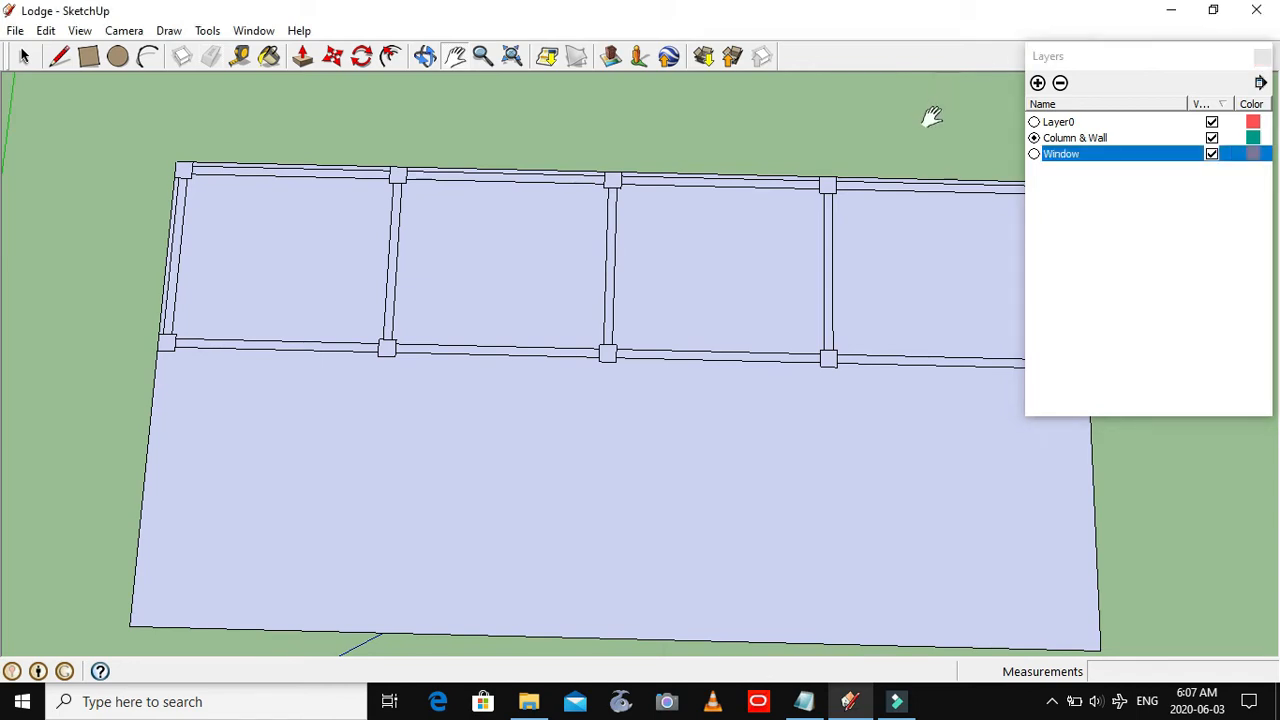
# Step: Set the camera to the standard Top view and frame the fourth room
pyautogui.moveTo(989, 246); pyautogui.dragTo(1117, 428, button='middle')
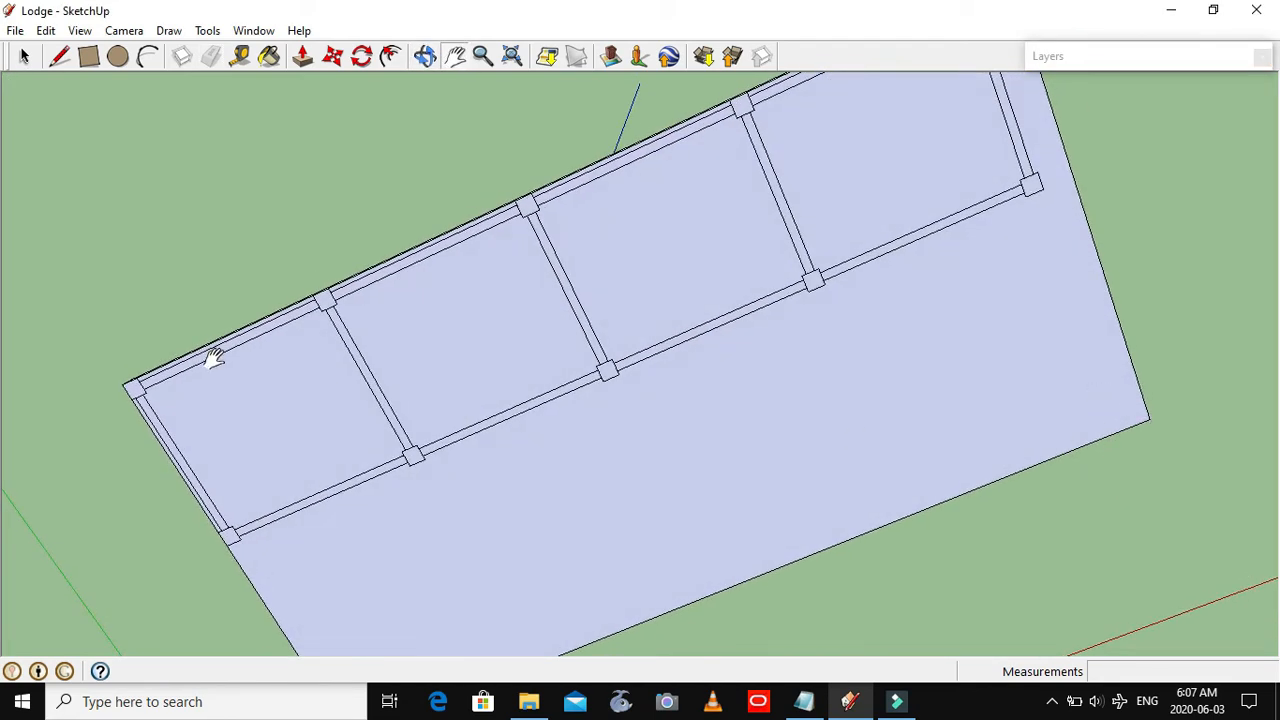
pyautogui.keyDown('shift'); pyautogui.moveTo(212, 360); pyautogui.dragTo(378, 203, button='middle'); pyautogui.keyUp('shift')
pyautogui.moveTo(1047, 307); pyautogui.dragTo(1258, 141, button='middle')
pyautogui.click(124, 30)
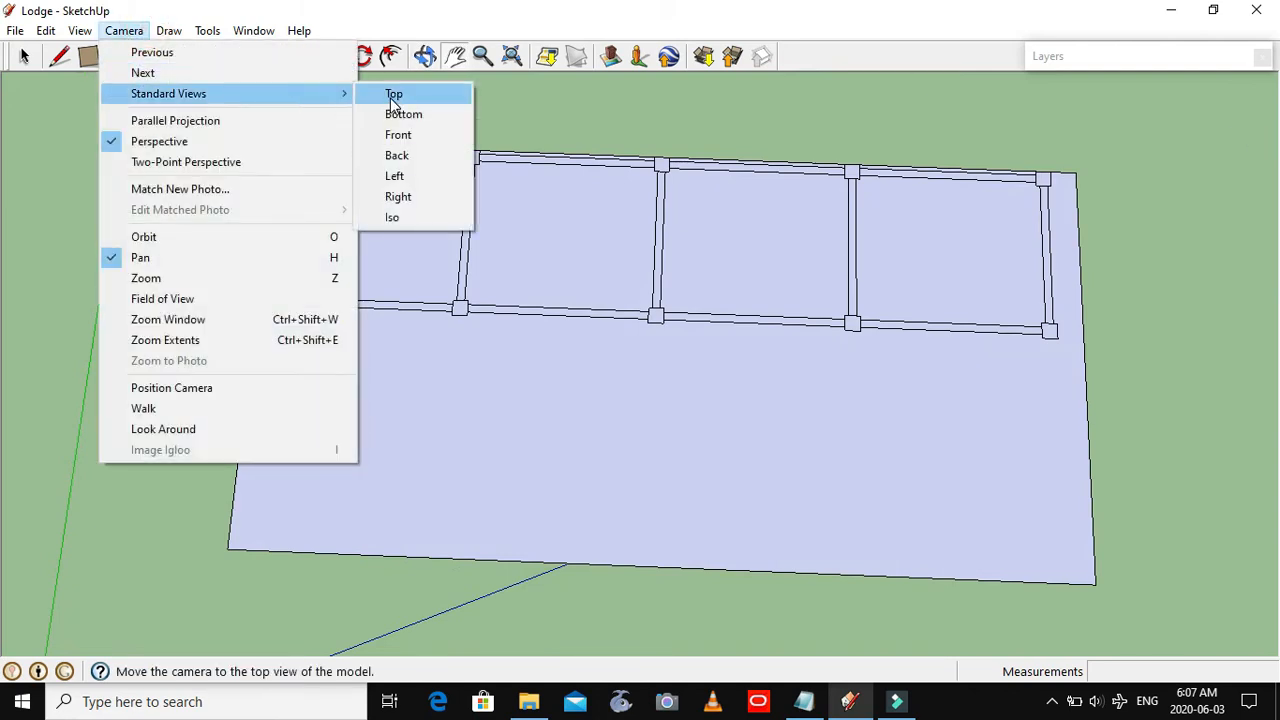
pyautogui.moveTo(340, 93)
pyautogui.click(420, 96)
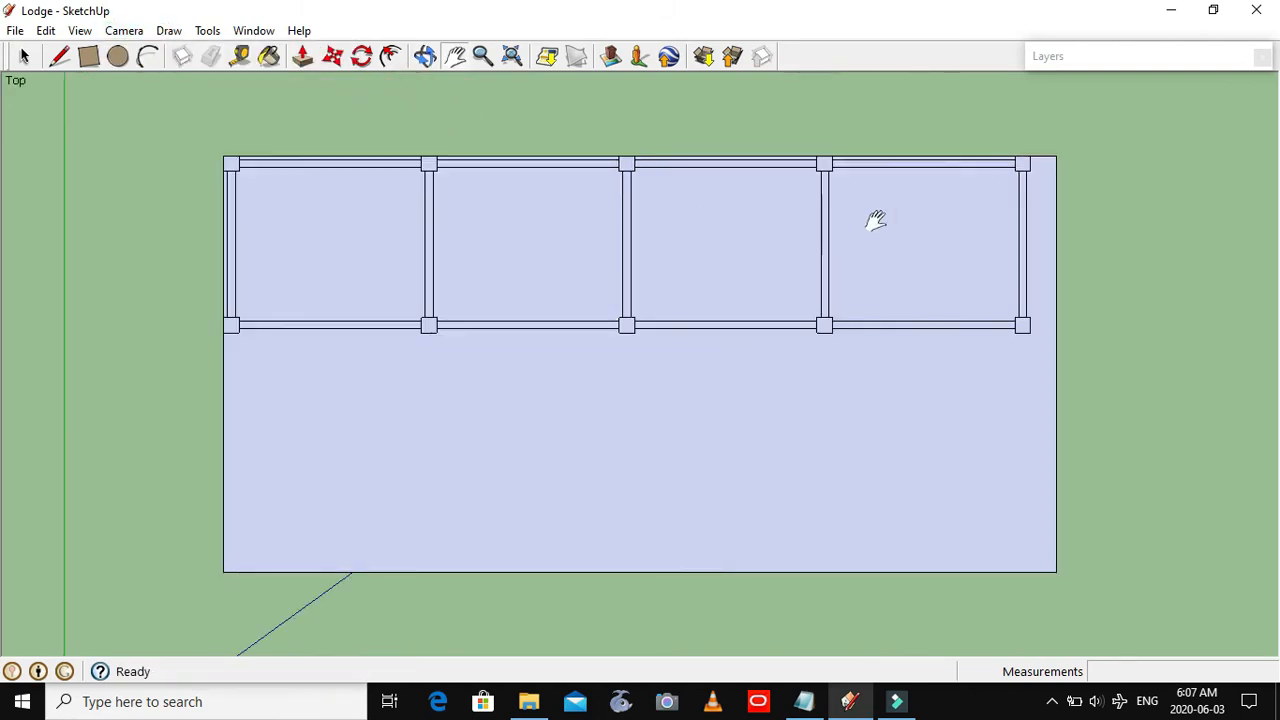
pyautogui.scroll(2, 900, 229)
pyautogui.moveTo(966, 229); pyautogui.dragTo(950, 237)
pyautogui.scroll(-1, 950, 237)
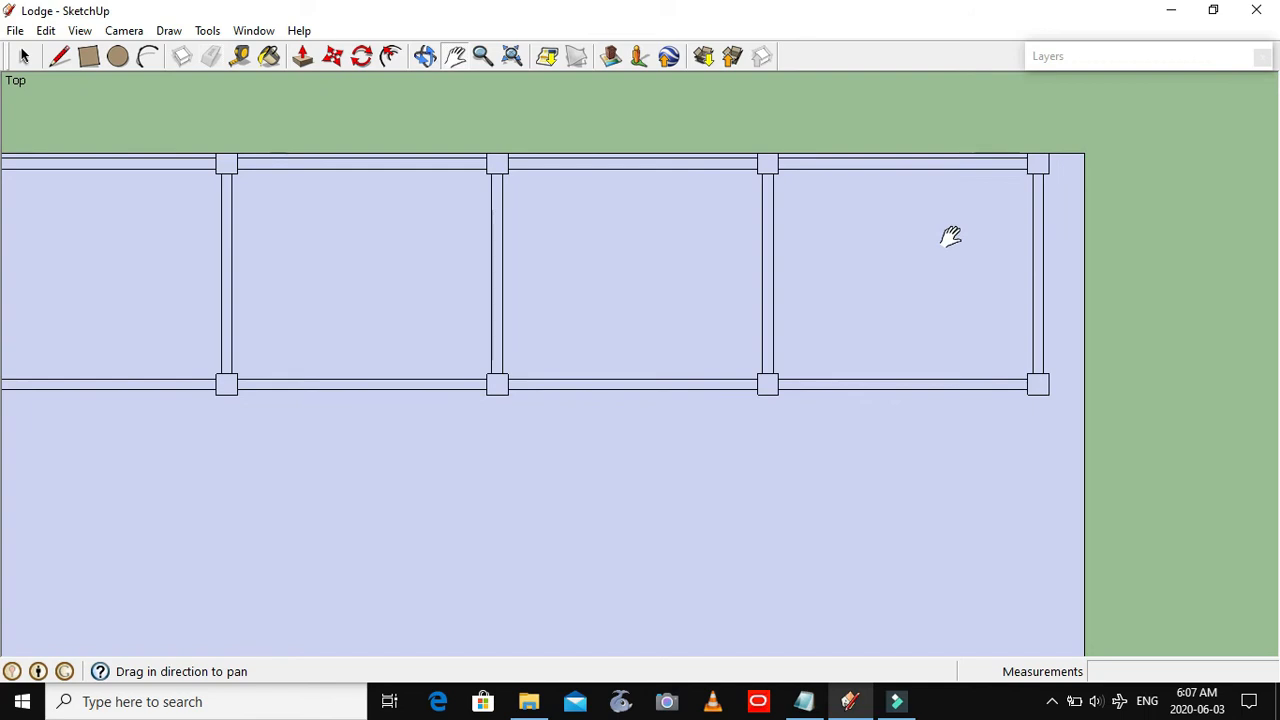
# Step: Place guides from the fifth upper column's inner corner, 1.8 m along the upper wall and 1.1 m down the end wall
pyautogui.press('t')
pyautogui.scroll(2, 1046, 180)
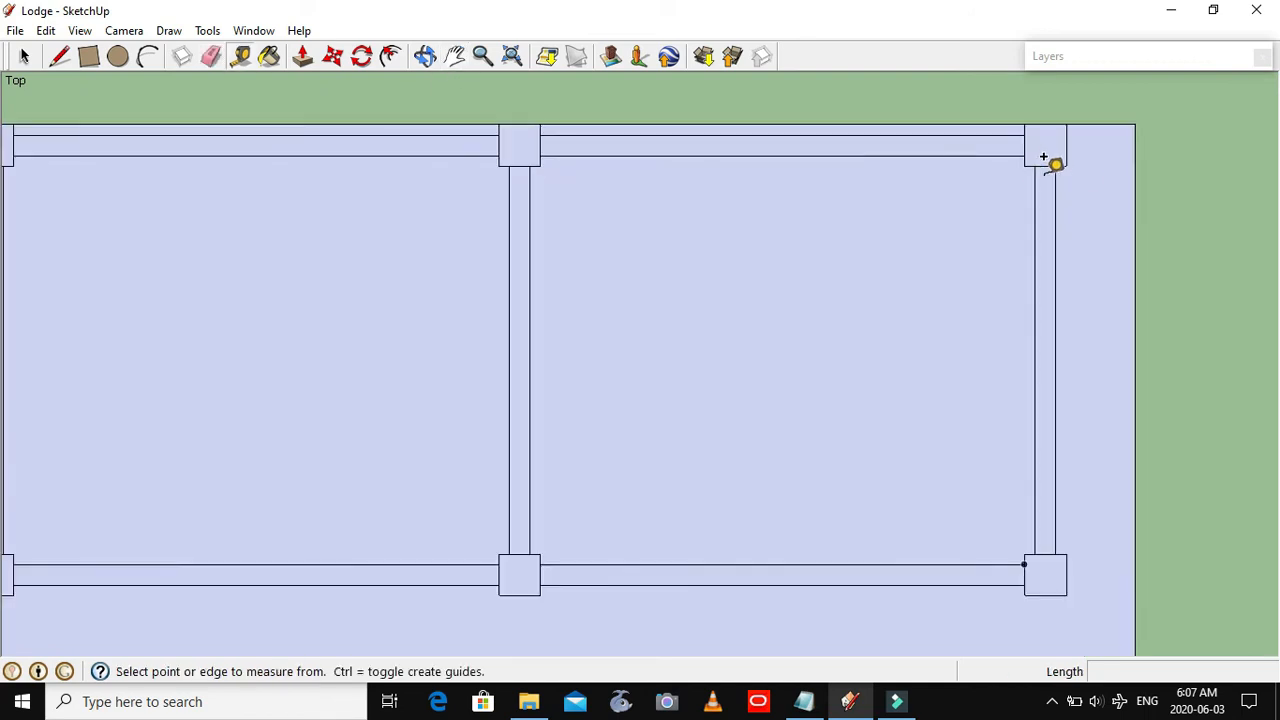
pyautogui.click(1037, 150)
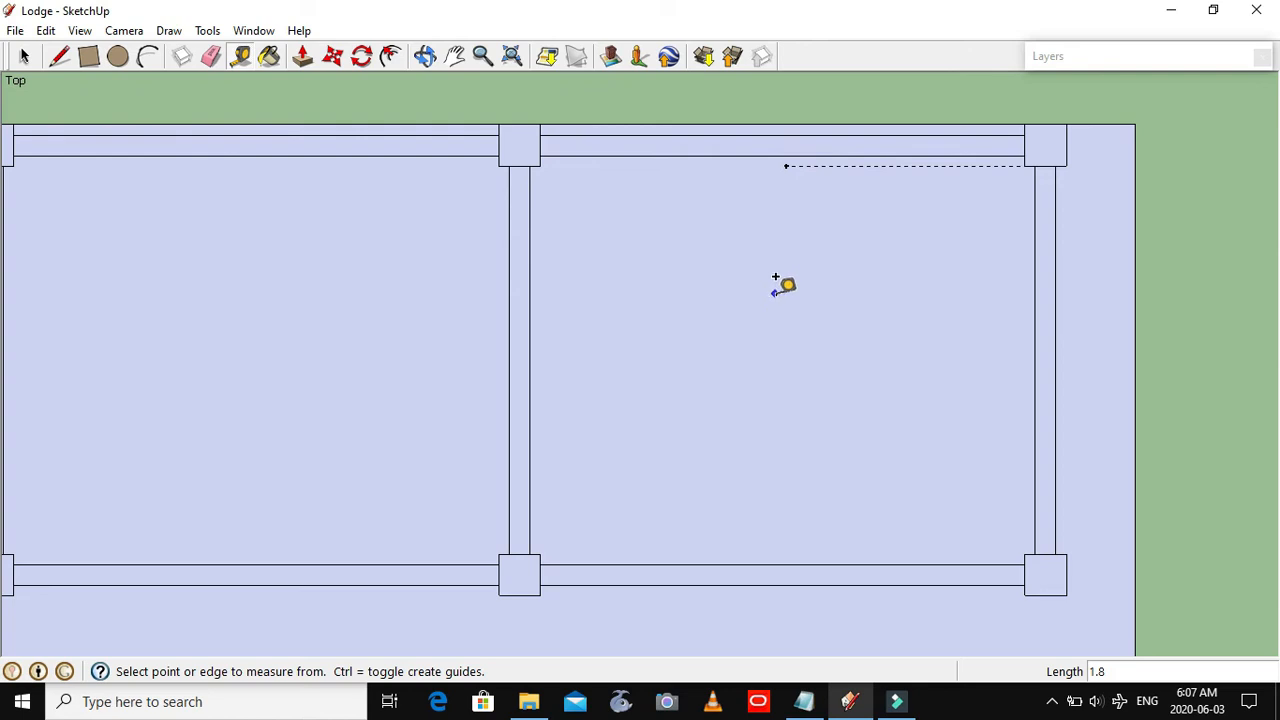
pyautogui.scroll(3, 790, 143)
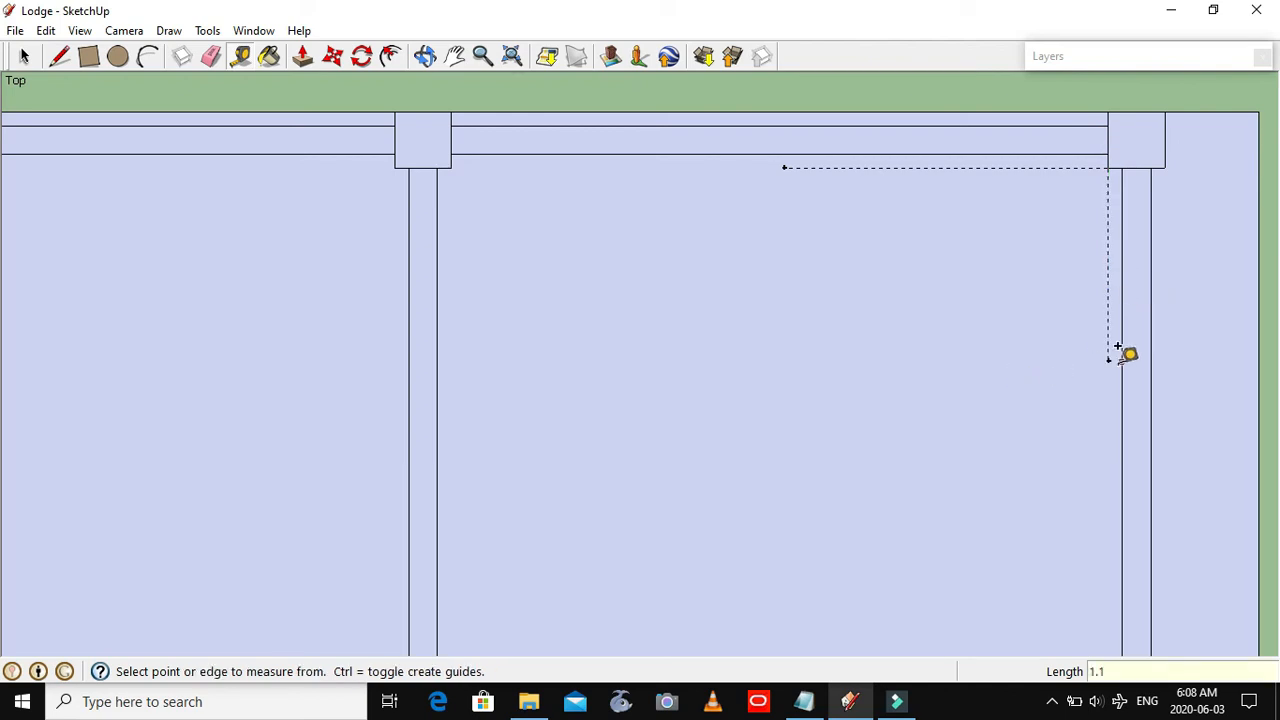
# Step: Draw a short line of about 0.08 m from the lower guide point to the inner face of the end wall
pyautogui.press('l')
pyautogui.press('space')
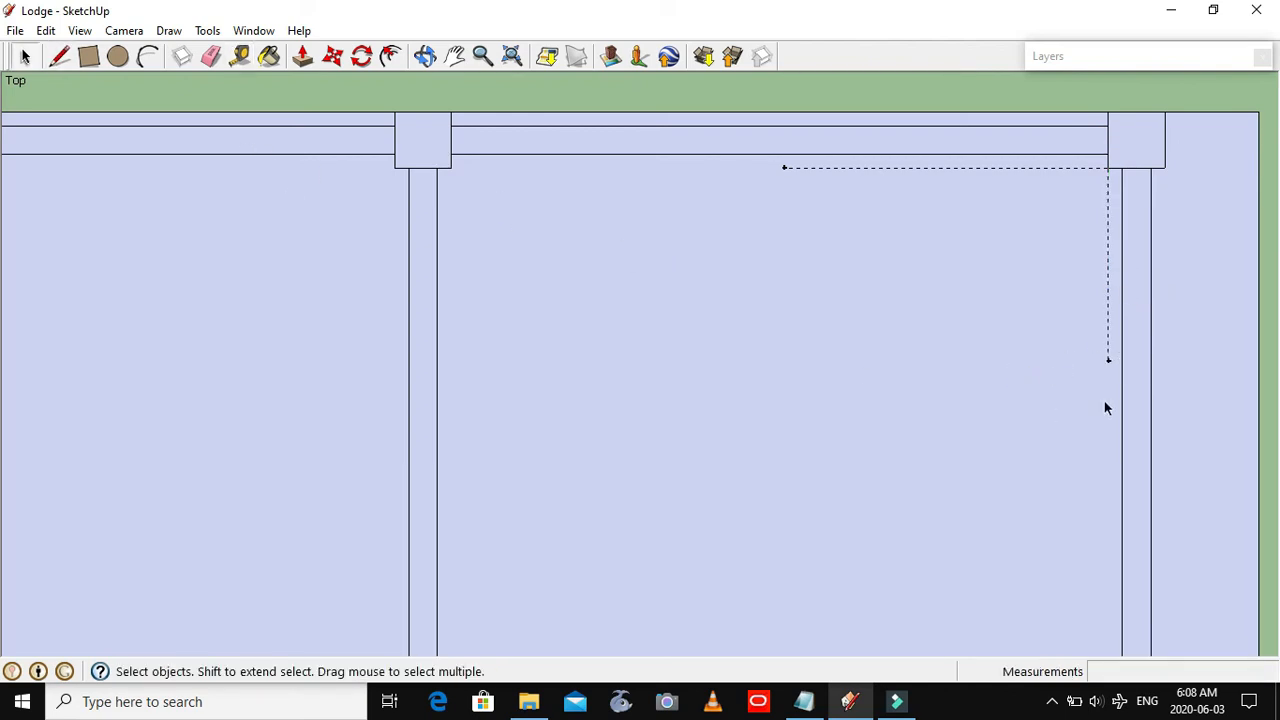
pyautogui.press('l')
pyautogui.scroll(2, 1122, 360)
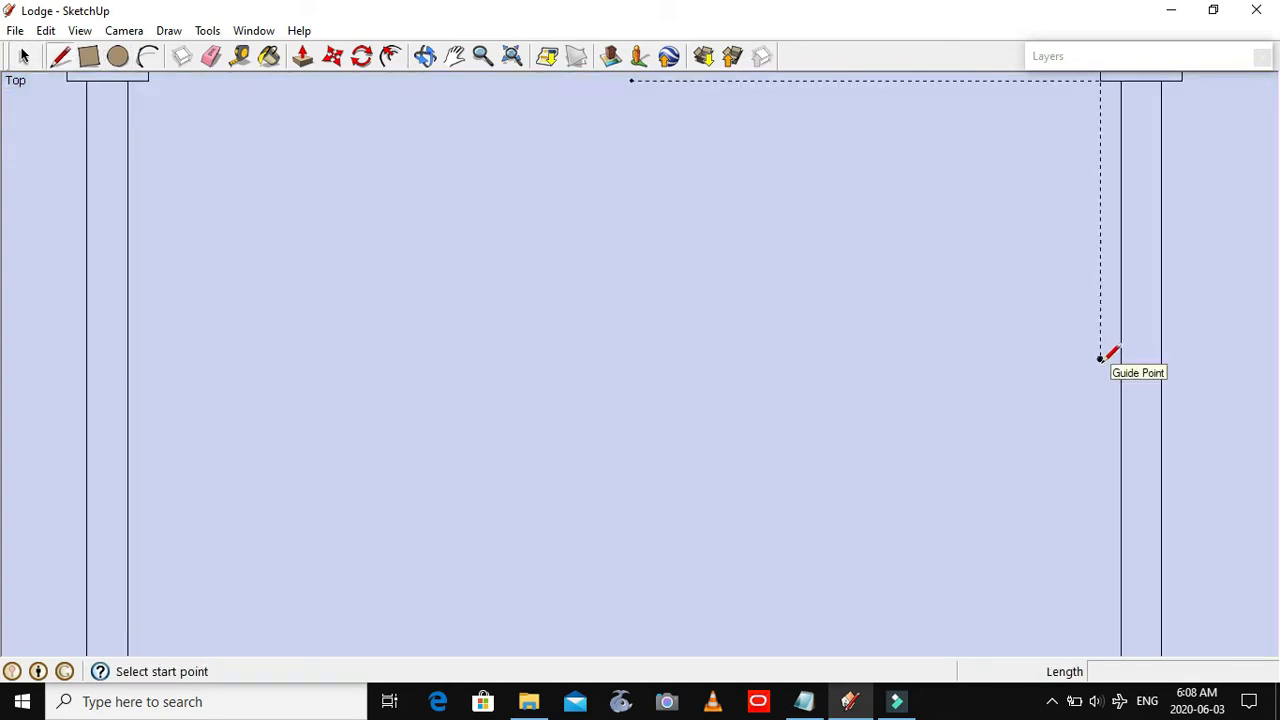
pyautogui.scroll(2, 1121, 358)
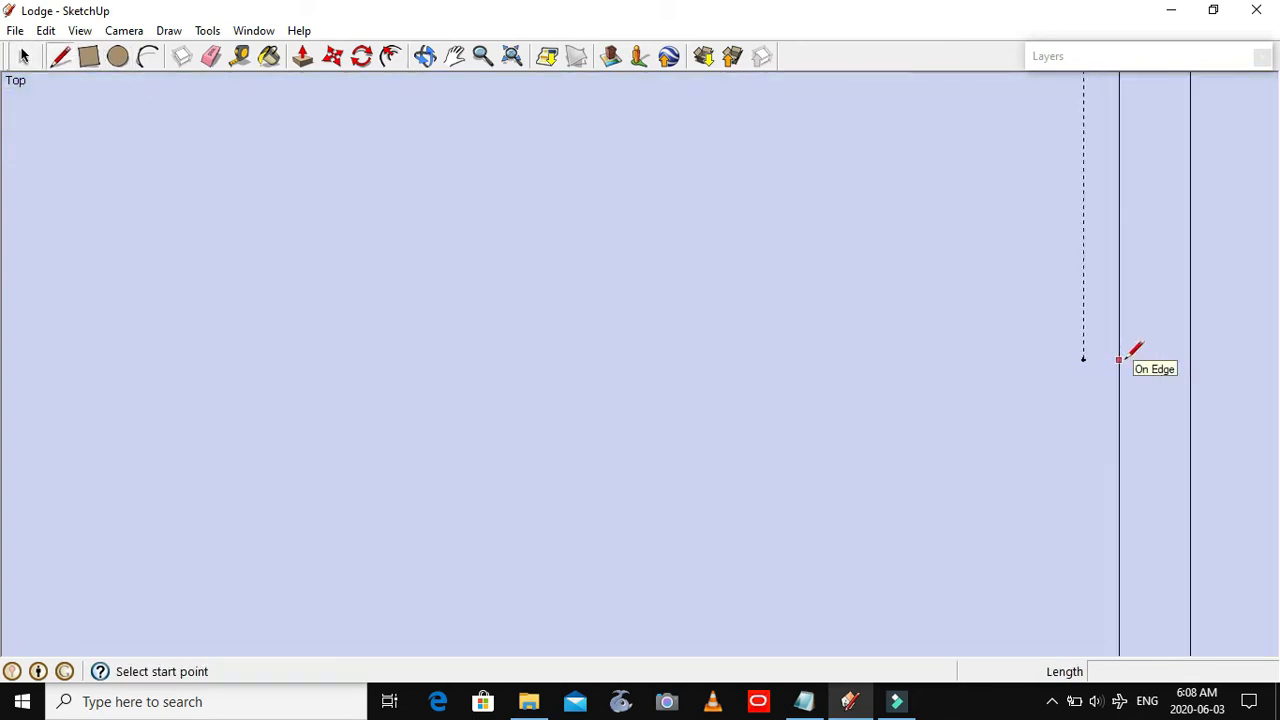
pyautogui.click(1065, 358)
pyautogui.click(1117, 358)
pyautogui.scroll(-5, 1114, 357)
pyautogui.click(1101, 358)
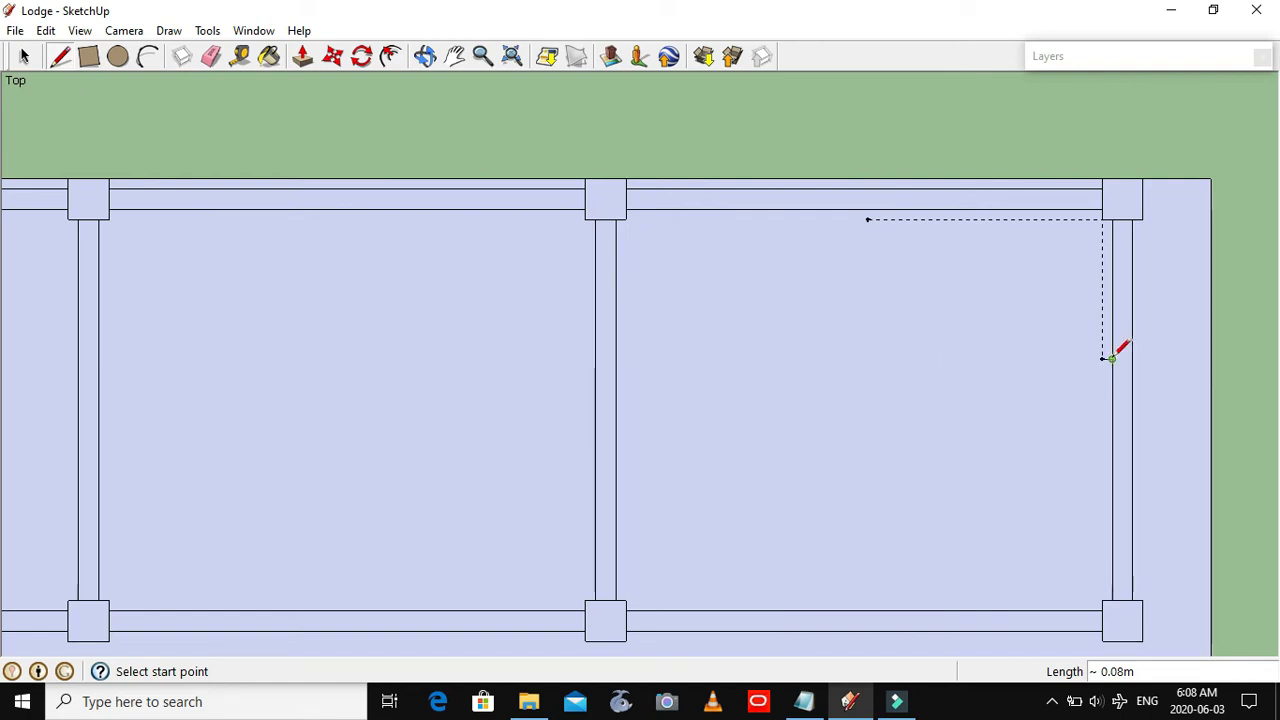
pyautogui.click(1110, 358)
pyautogui.write('1.1')
pyautogui.press('Return')
pyautogui.hotkey('ctrl', 'z')
# Step: Outline the fourth room's corner space with a 1.8 m line from the end wall and a 1.1 m line to the upper wall
pyautogui.click(1111, 357)
pyautogui.write('1.8')
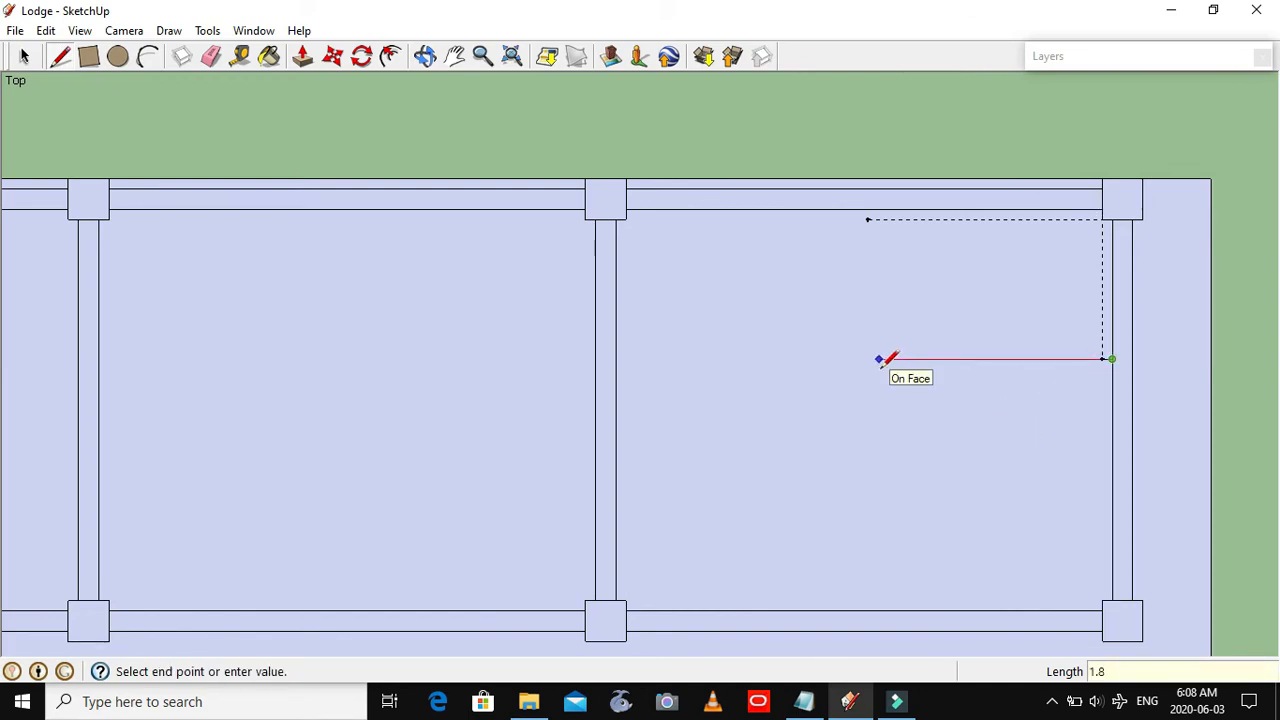
pyautogui.press('Return')
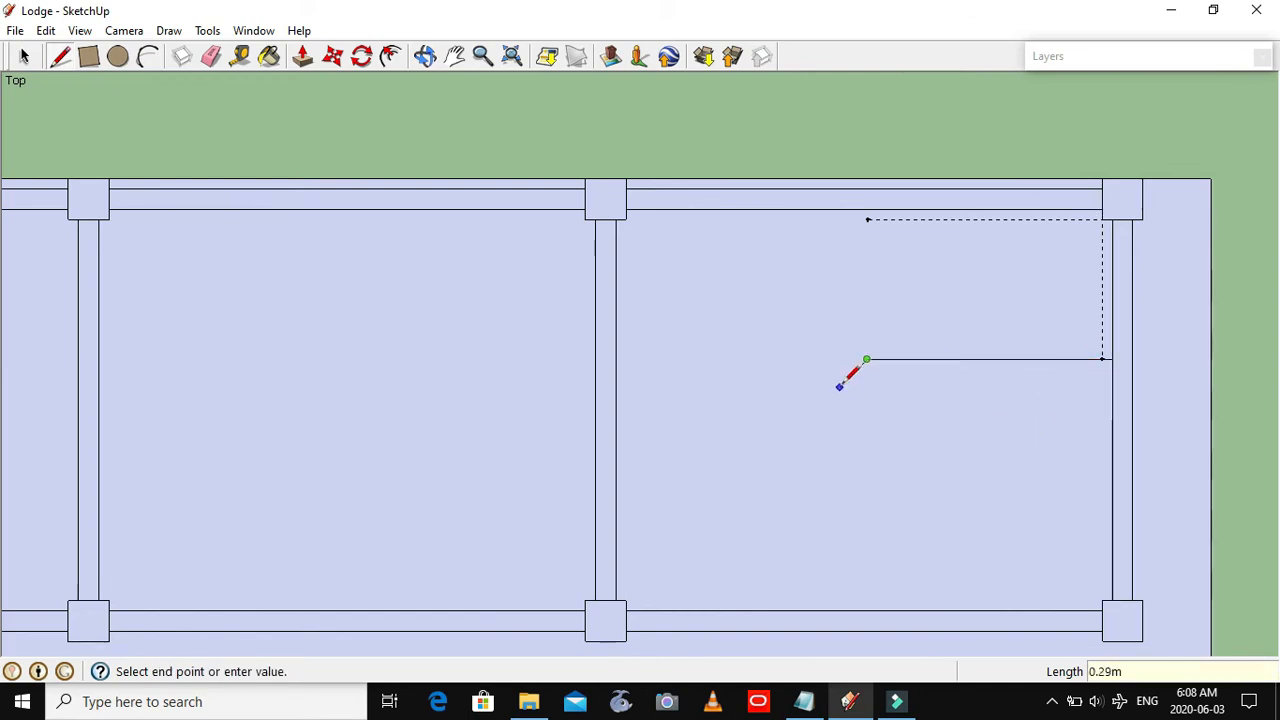
pyautogui.click(881, 200)
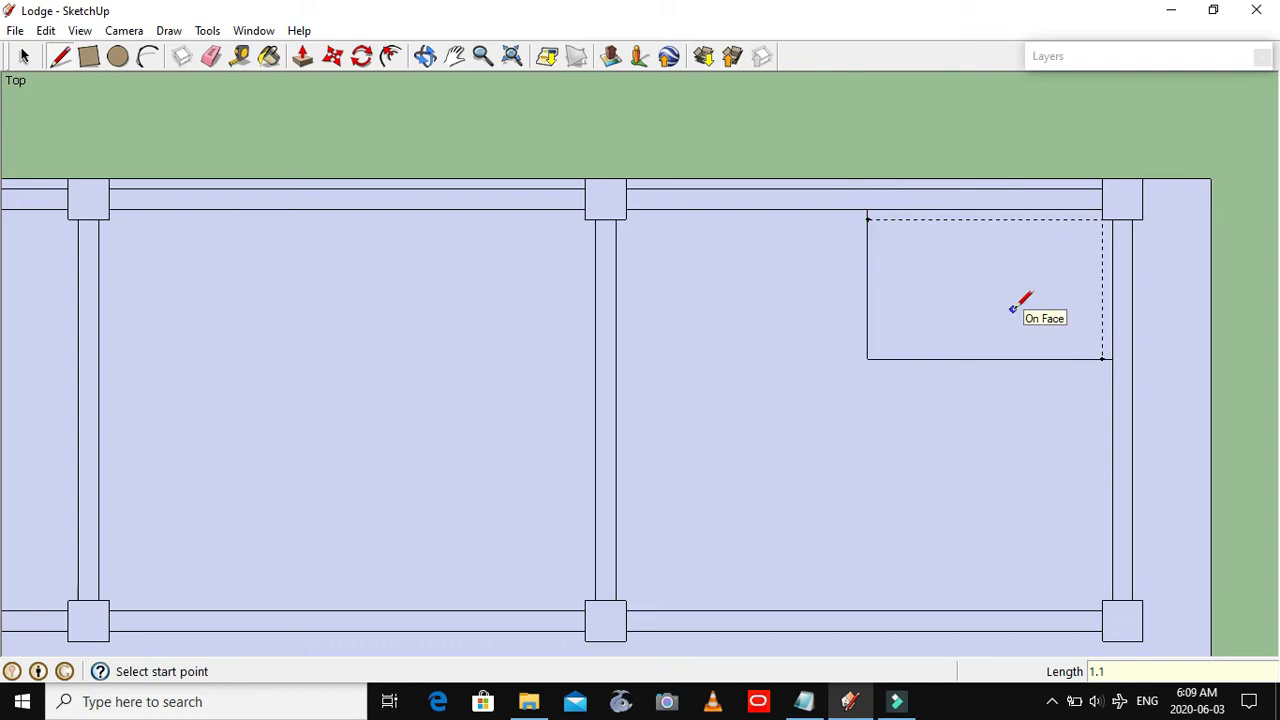
# Step: Erase the two dashed guides inside the fourth room's corner space
pyautogui.scroll(-1, 1014, 310)
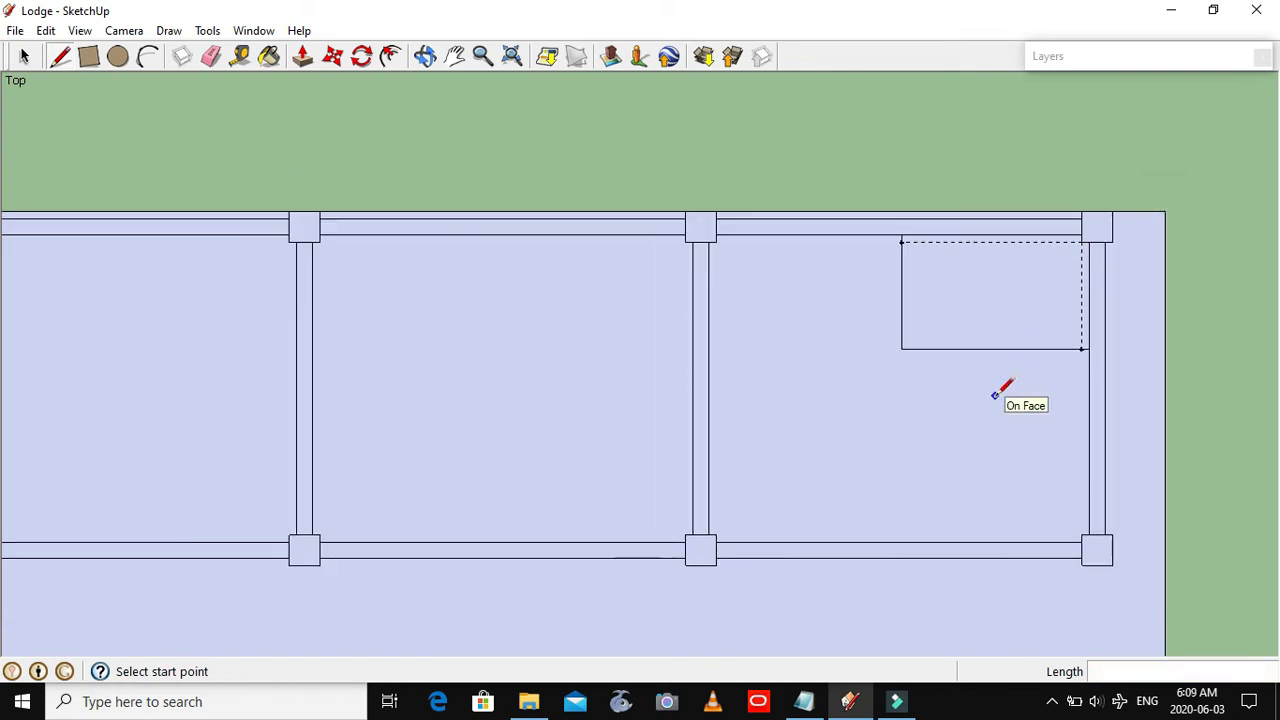
pyautogui.scroll(1, 943, 346)
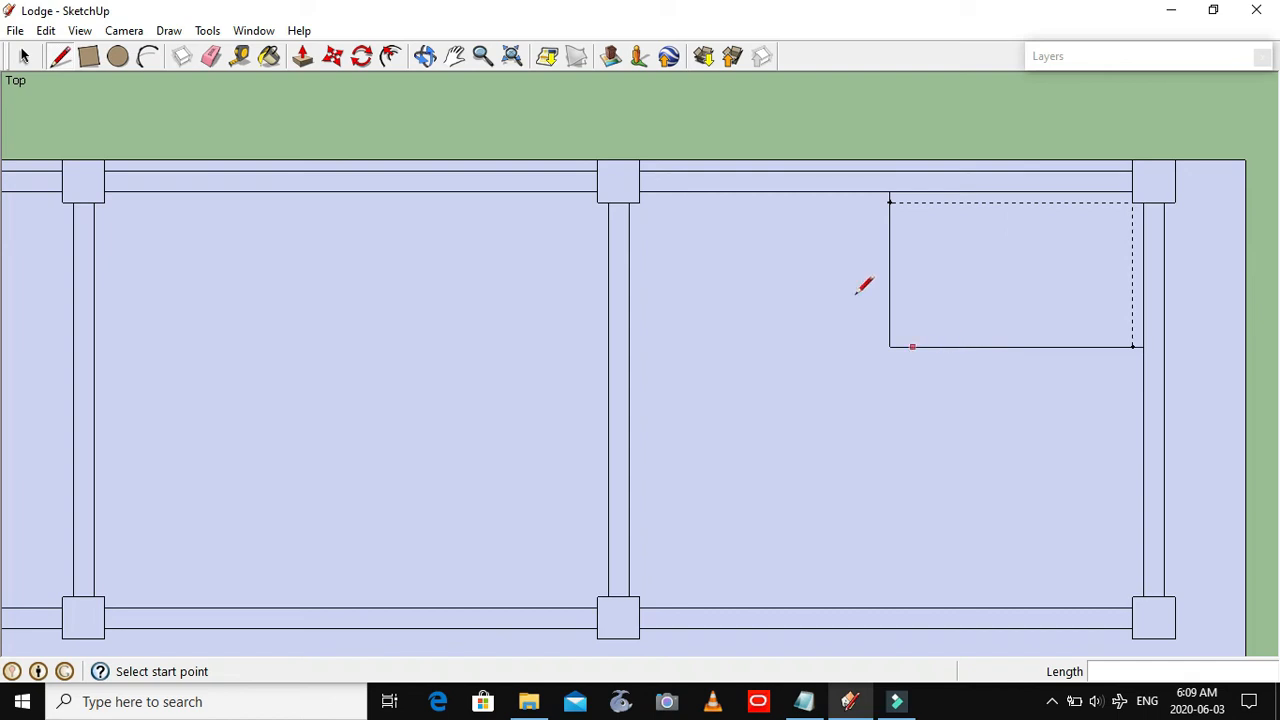
pyautogui.click(211, 56)
pyautogui.click(949, 203)
pyautogui.click(1134, 280)
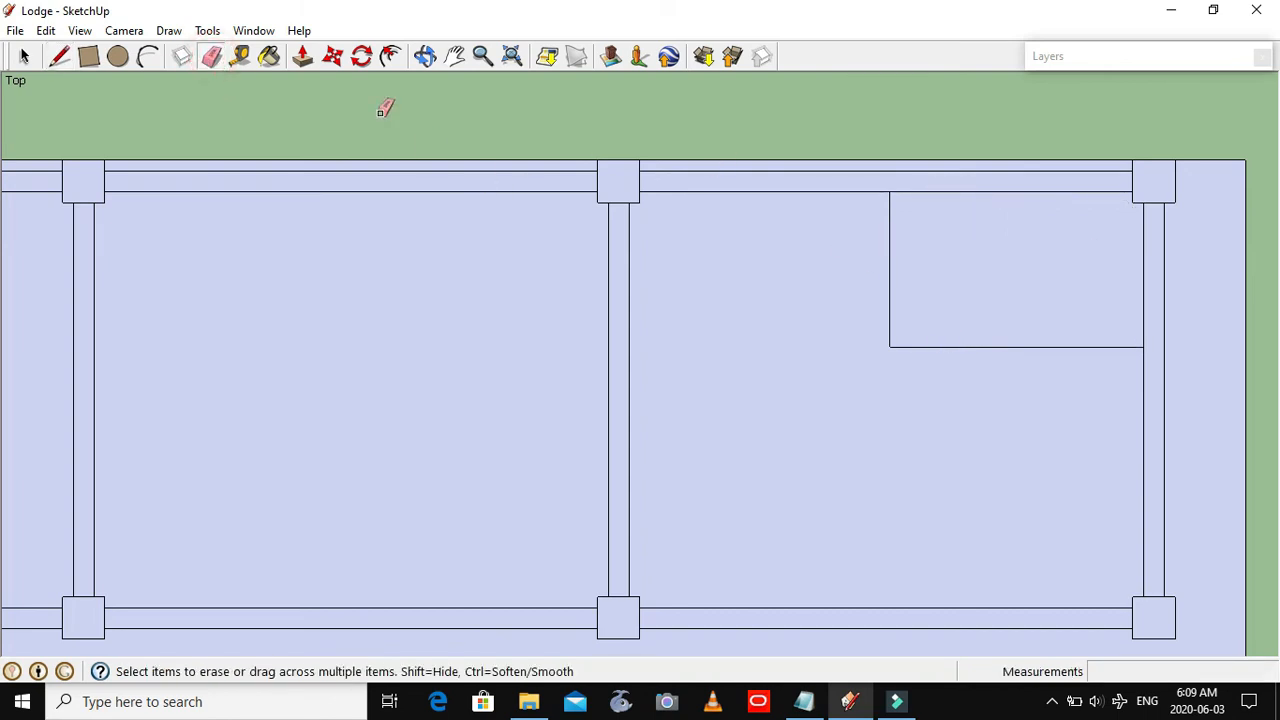
# Step: Offset the fourth room's corner space outline outward by 0.1 m
pyautogui.click(391, 56)
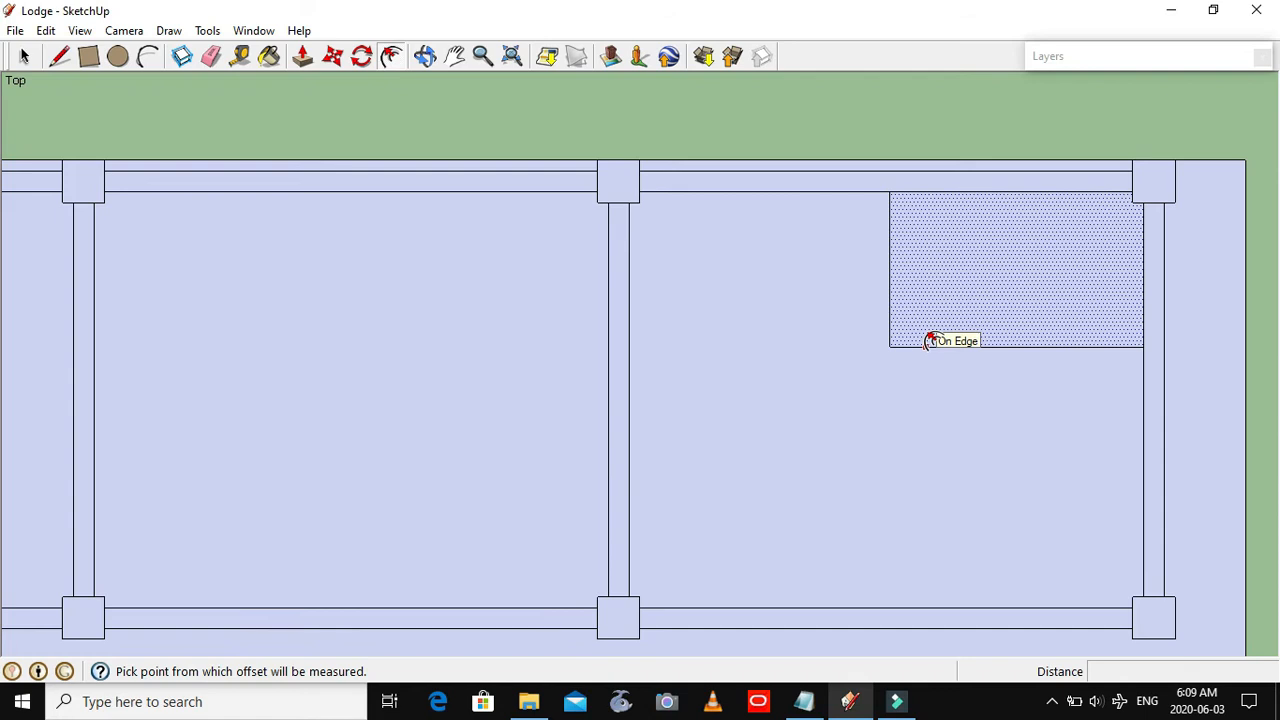
pyautogui.click(927, 342)
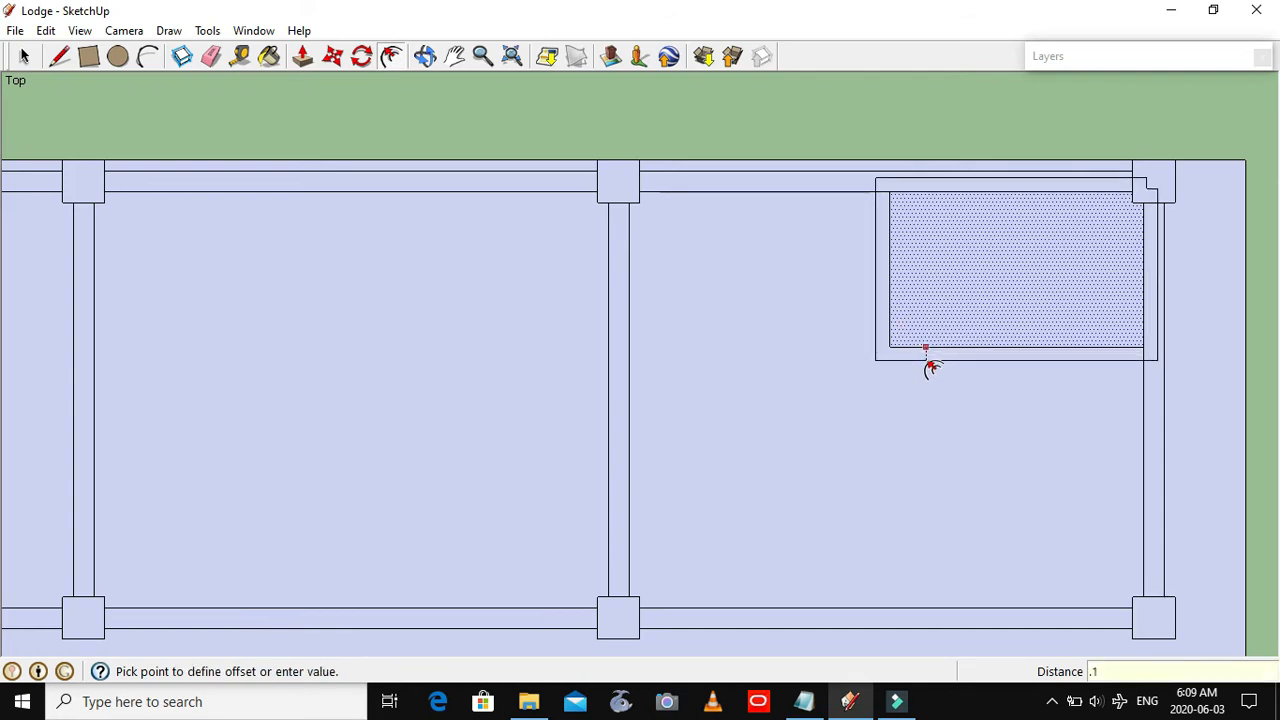
pyautogui.write('100')
pyautogui.press('Return')
pyautogui.press('Escape')
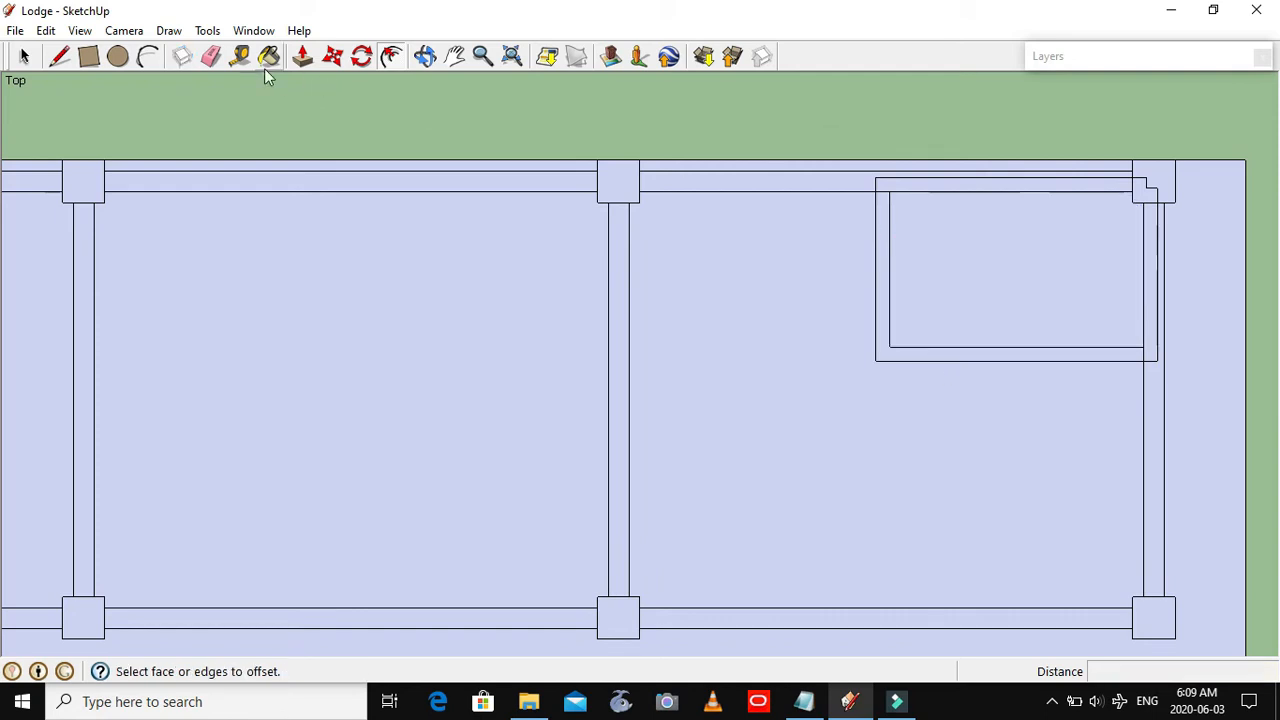
# Step: Erase the offset lines that overlap the upper wall, the corner column and the end wall
pyautogui.press('e')
pyautogui.scroll(1, 960, 249)
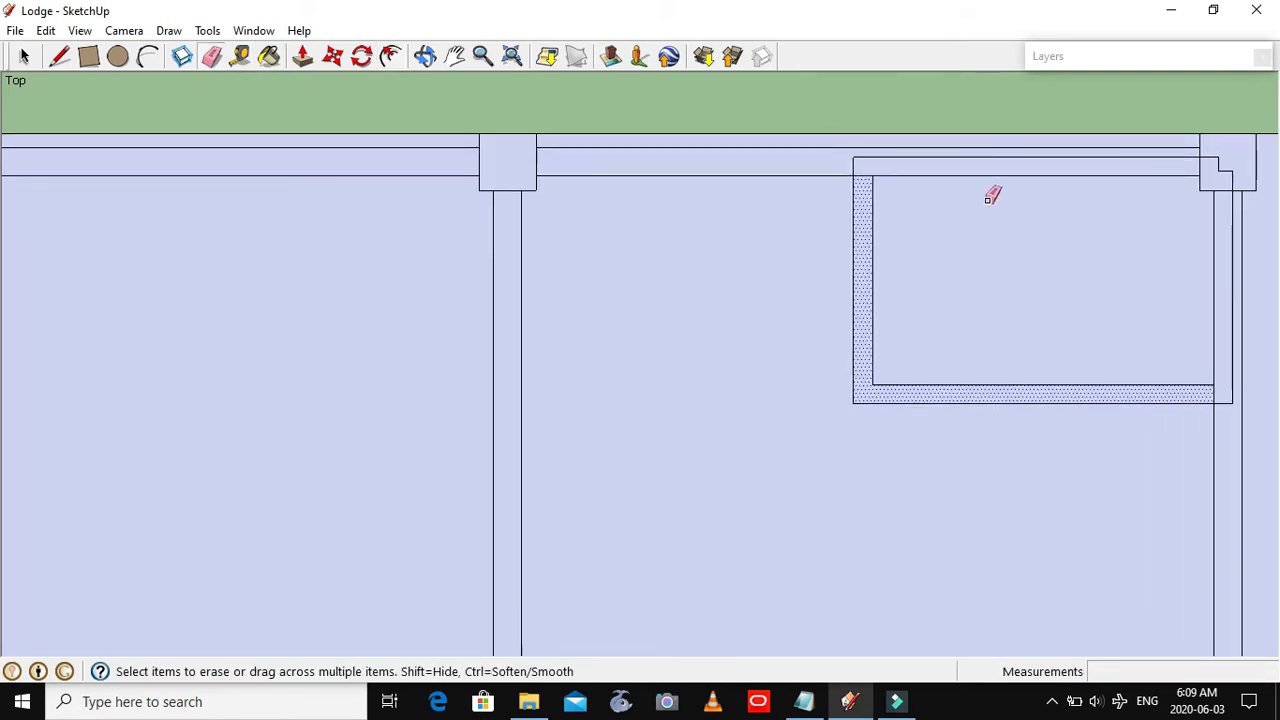
pyautogui.click(1224, 163)
pyautogui.click(1232, 218)
pyautogui.scroll(1, 935, 155)
pyautogui.click(930, 157)
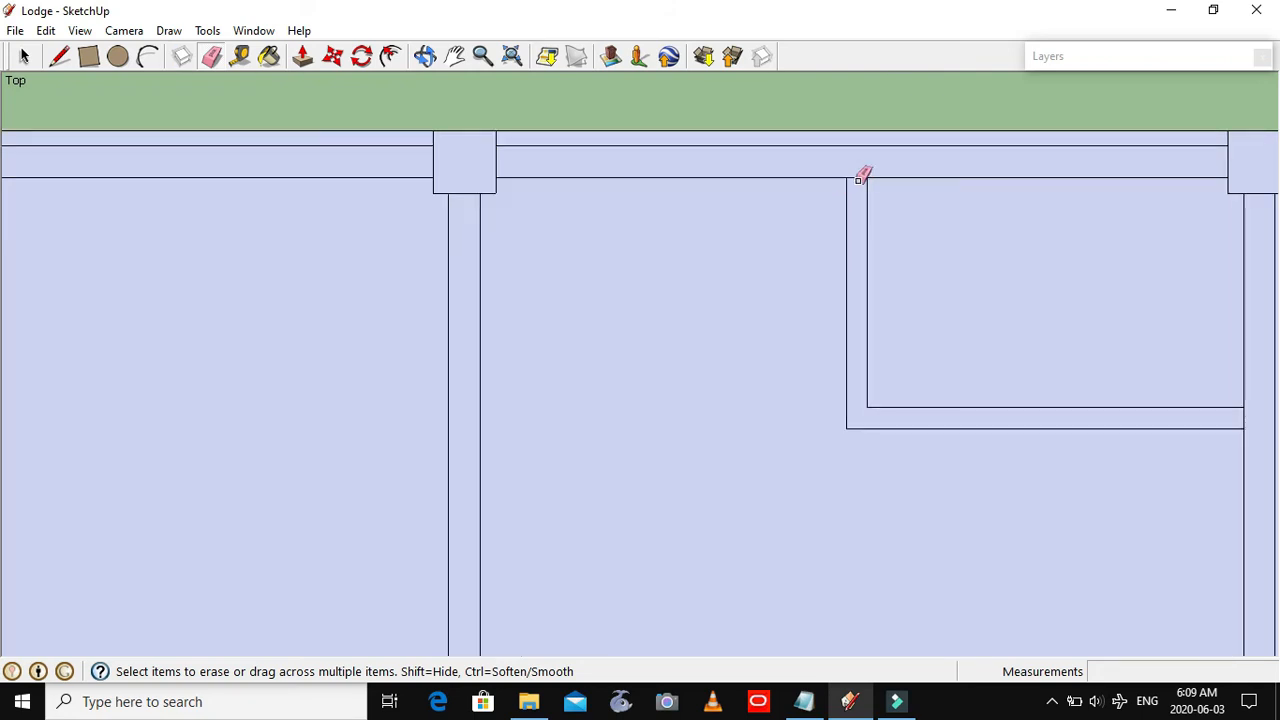
pyautogui.scroll(-2, 860, 168)
# Step: Rename the Window layer as Door and make it the active layer
pyautogui.click(1105, 56)
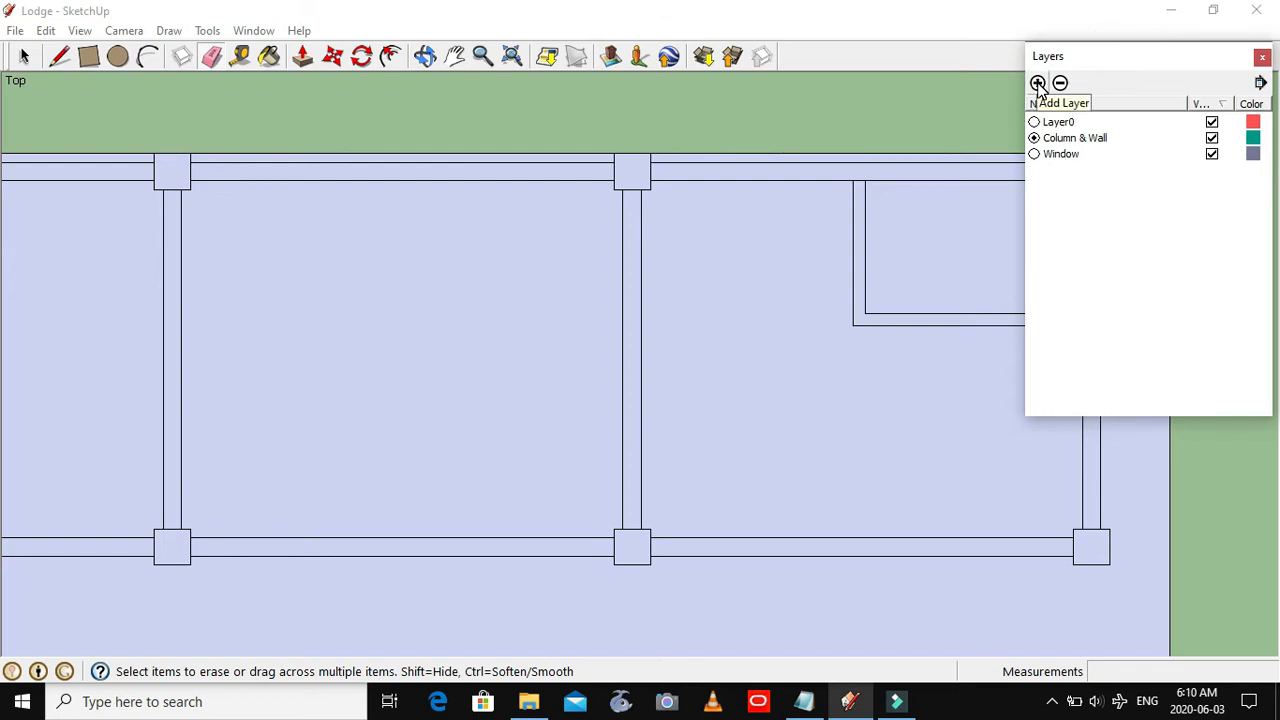
pyautogui.doubleClick(1068, 154)
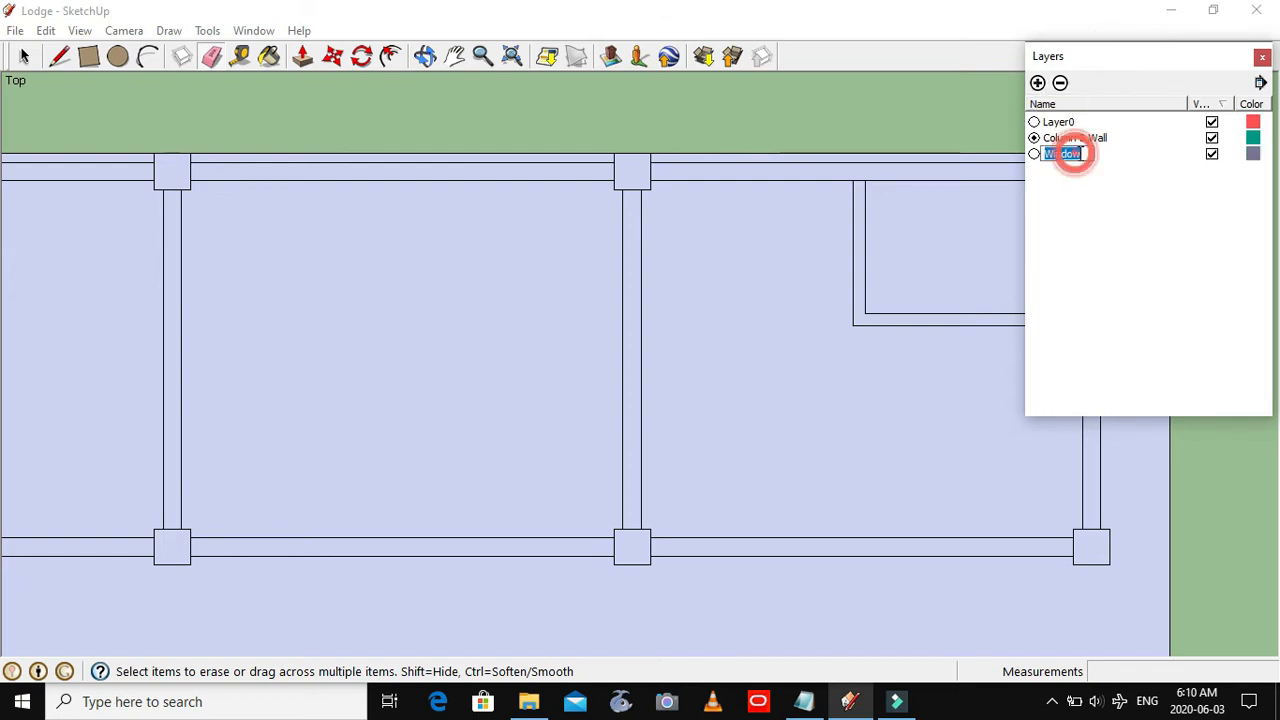
pyautogui.write('Door')
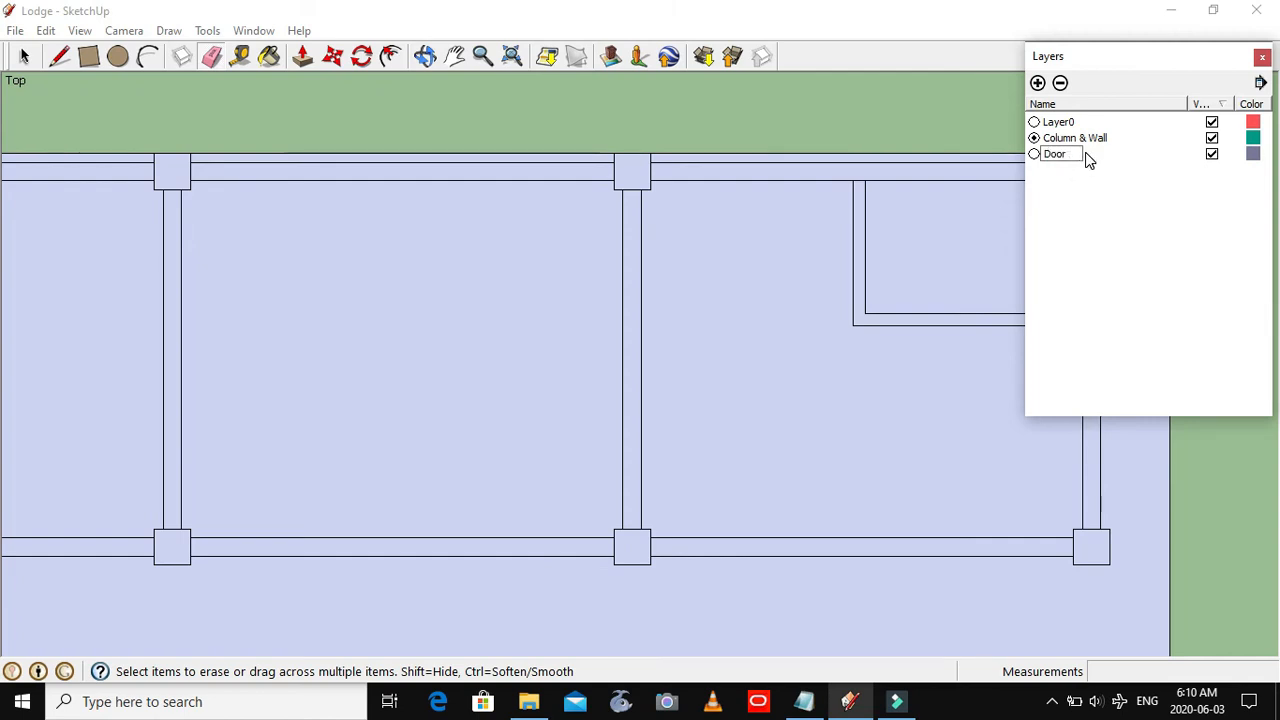
pyautogui.press('Return')
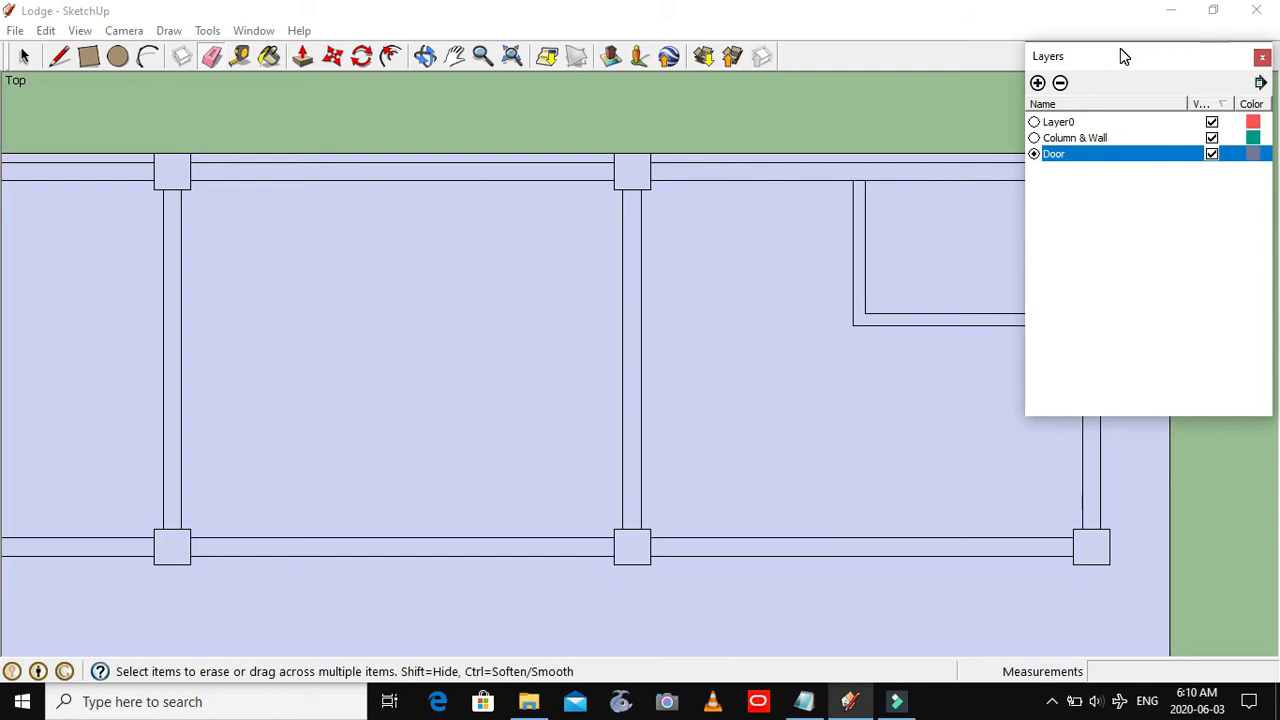
pyautogui.click(1120, 51)
# Step: Place a guide 0.1 m below the upper wall's inner face, measured from the middle of the partition's upper end
pyautogui.scroll(3, 863, 234)
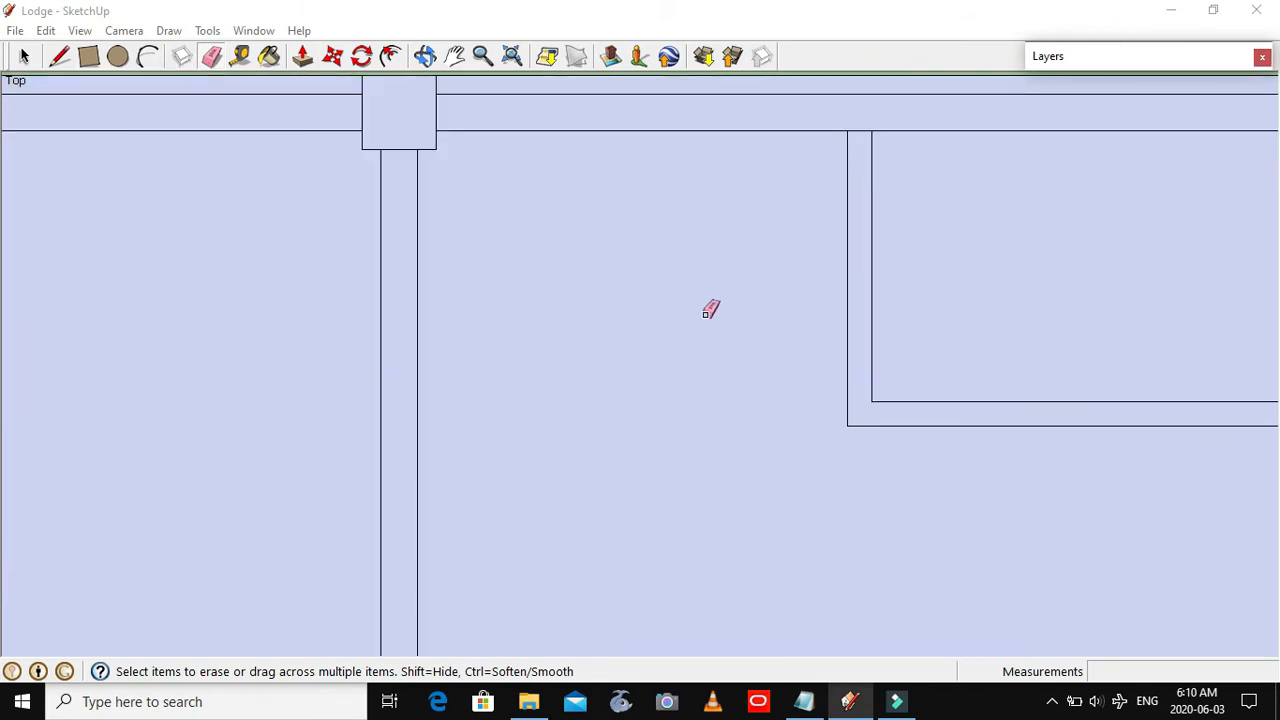
pyautogui.press('t')
pyautogui.click(859, 131)
pyautogui.write('.')
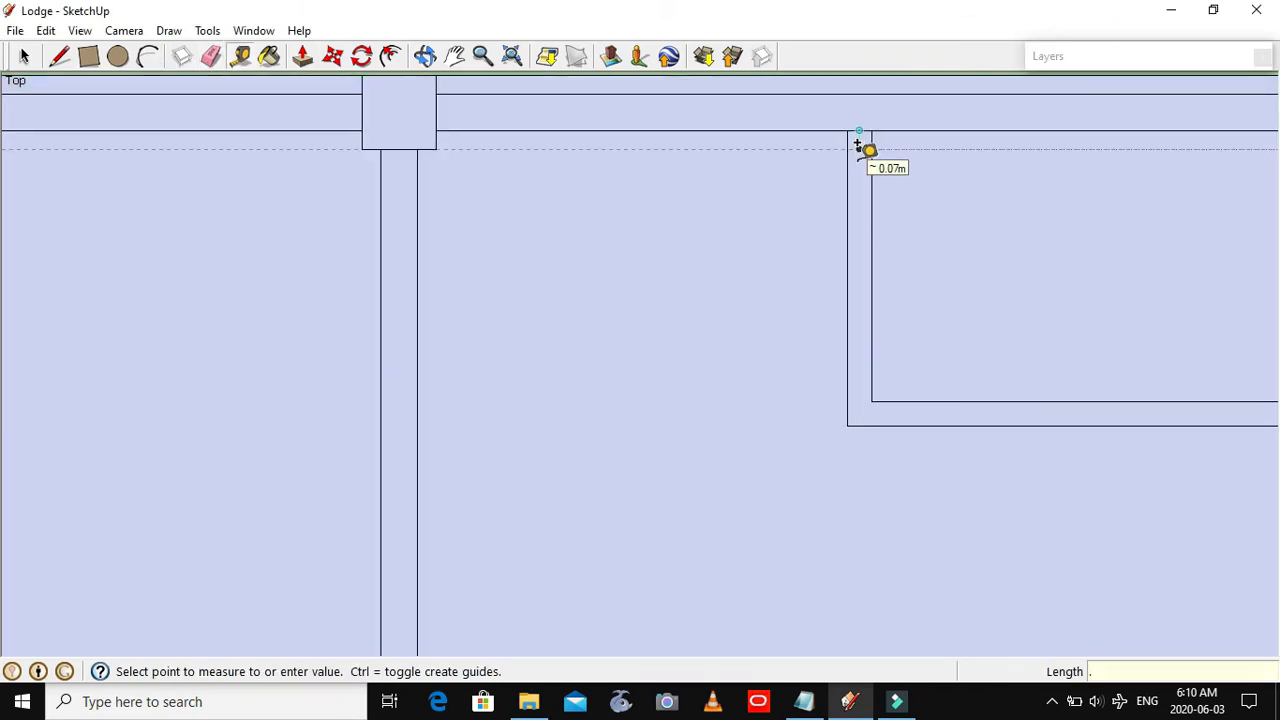
pyautogui.write('1')
pyautogui.press('Return')
pyautogui.scroll(-2, 846, 177)
pyautogui.scroll(1, 884, 206)
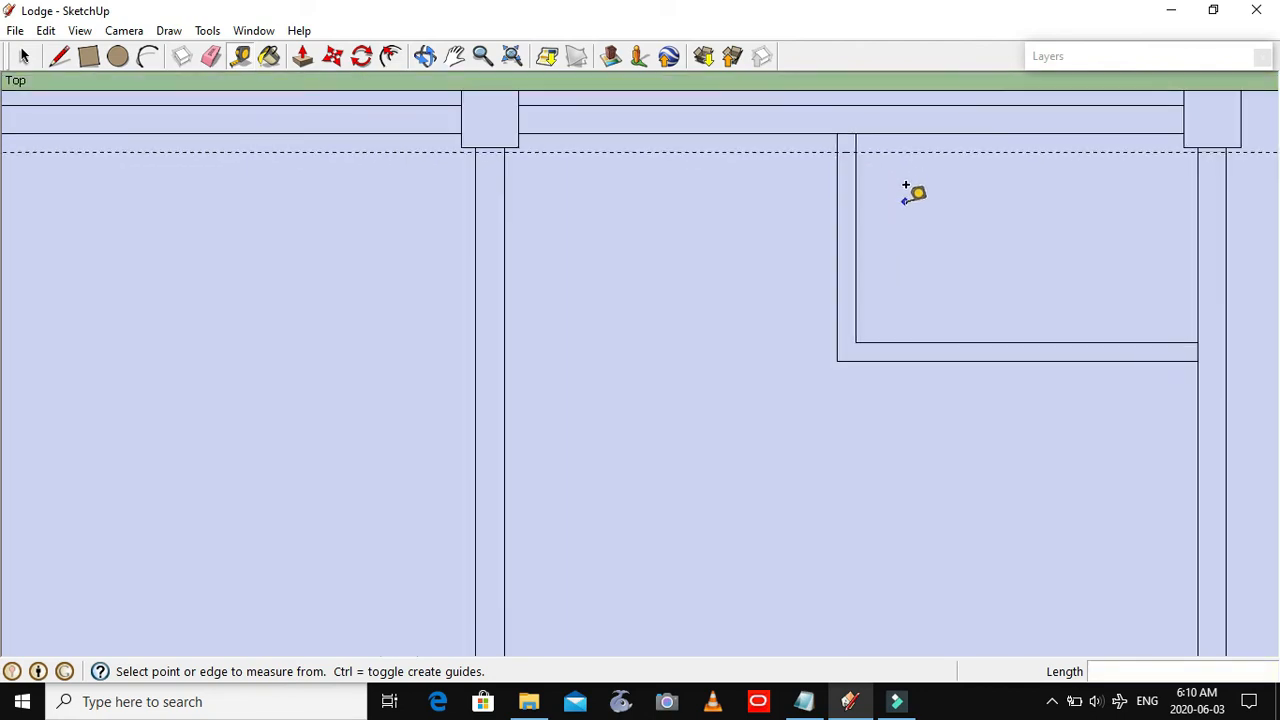
# Step: Draw a 0.6 m line down the partition's middle from the guide and check the door sizes in the Notepad notes
pyautogui.press('l')
pyautogui.click(845, 152)
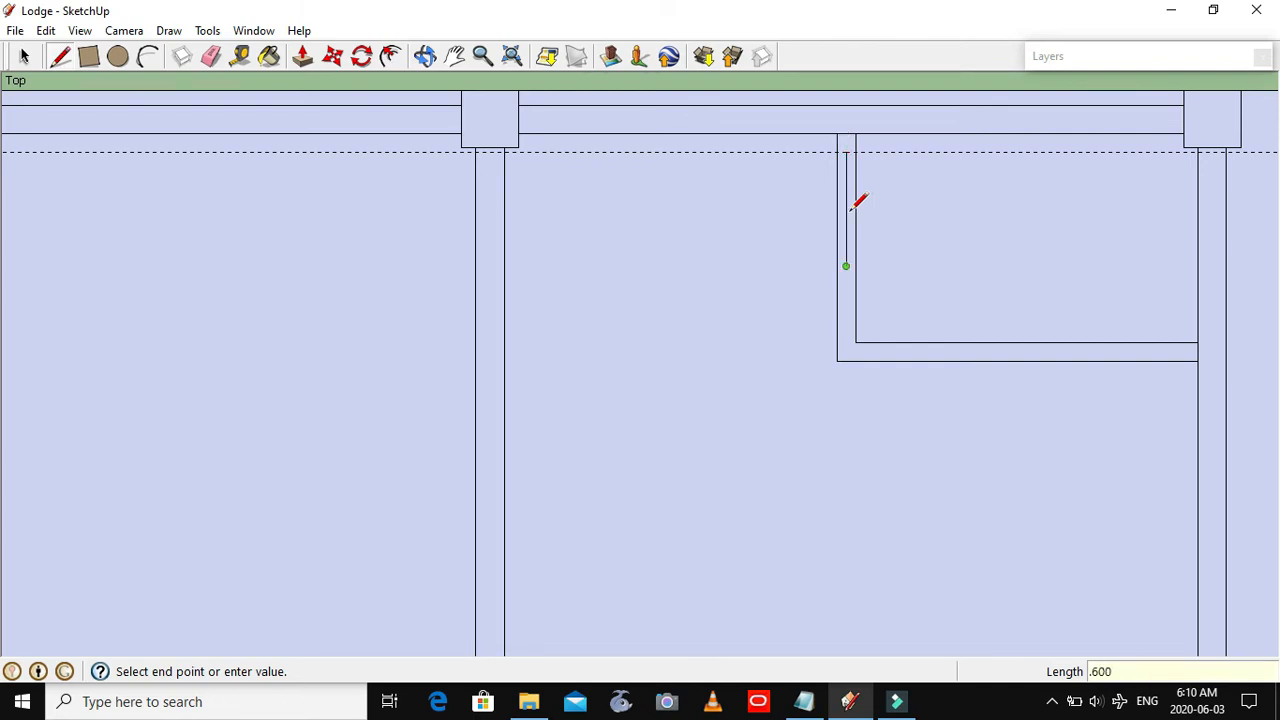
pyautogui.click(804, 701)
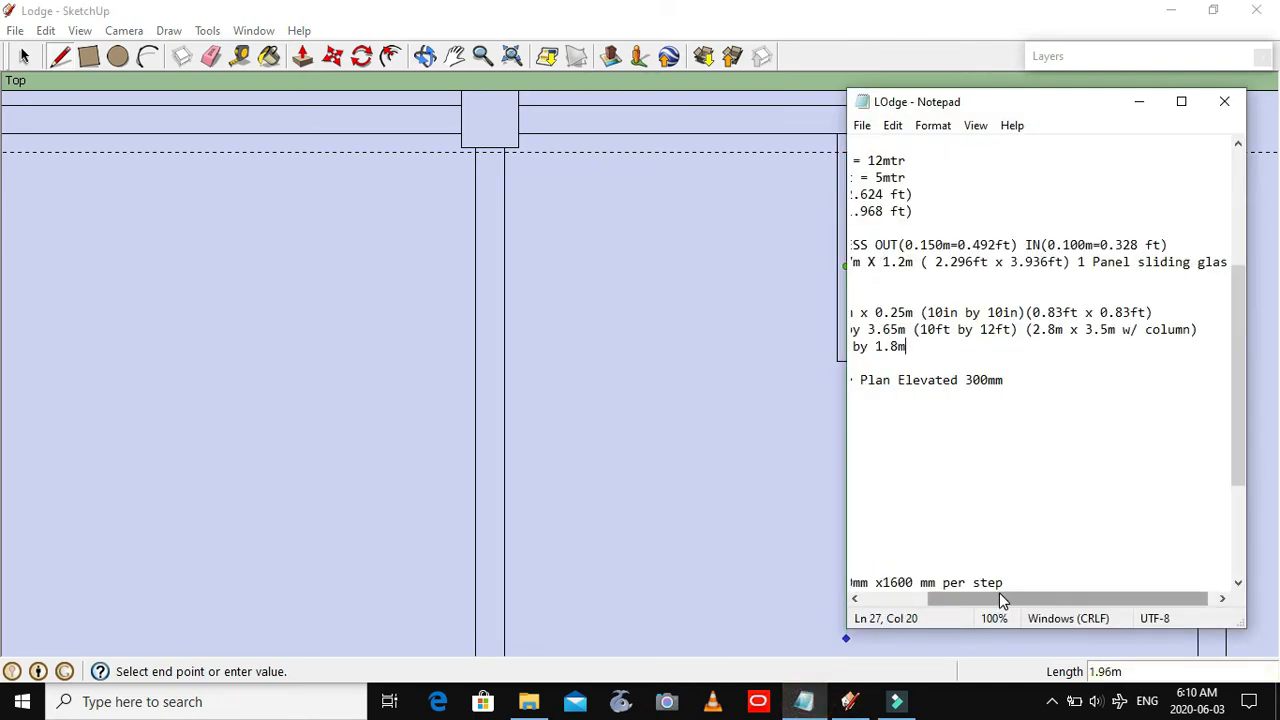
pyautogui.moveTo(1001, 598); pyautogui.dragTo(926, 598)
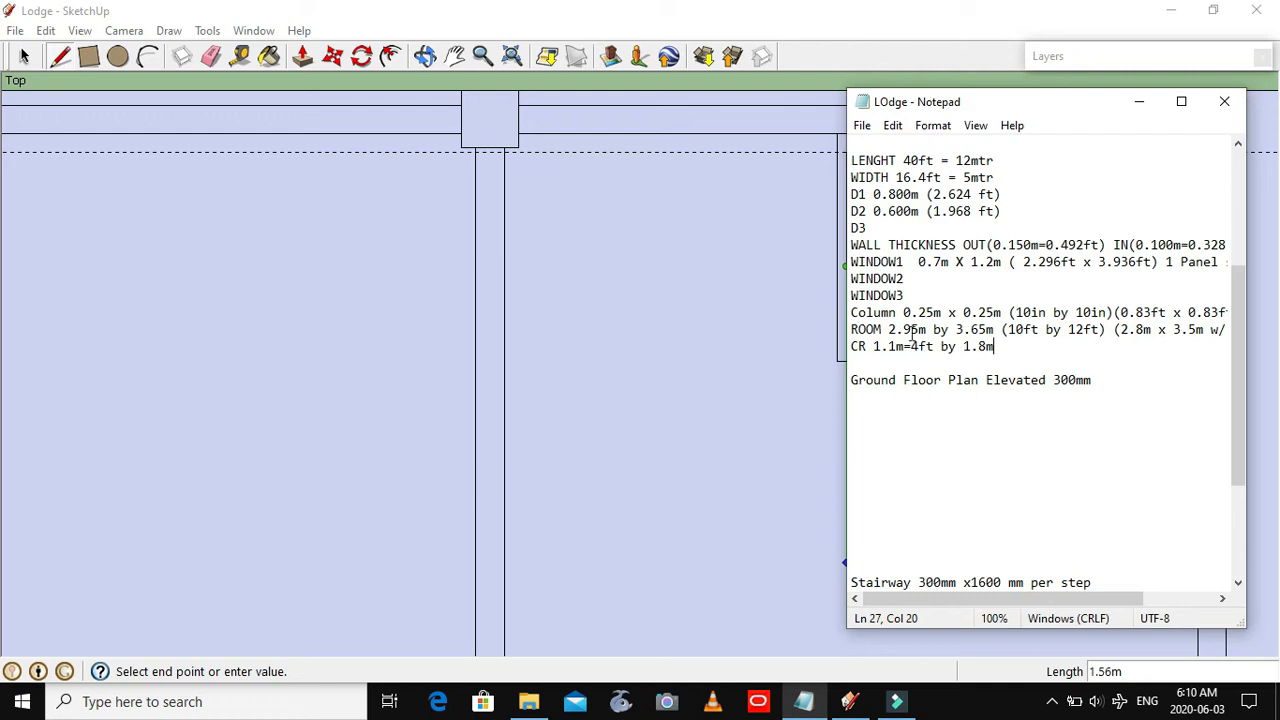
pyautogui.click(803, 237)
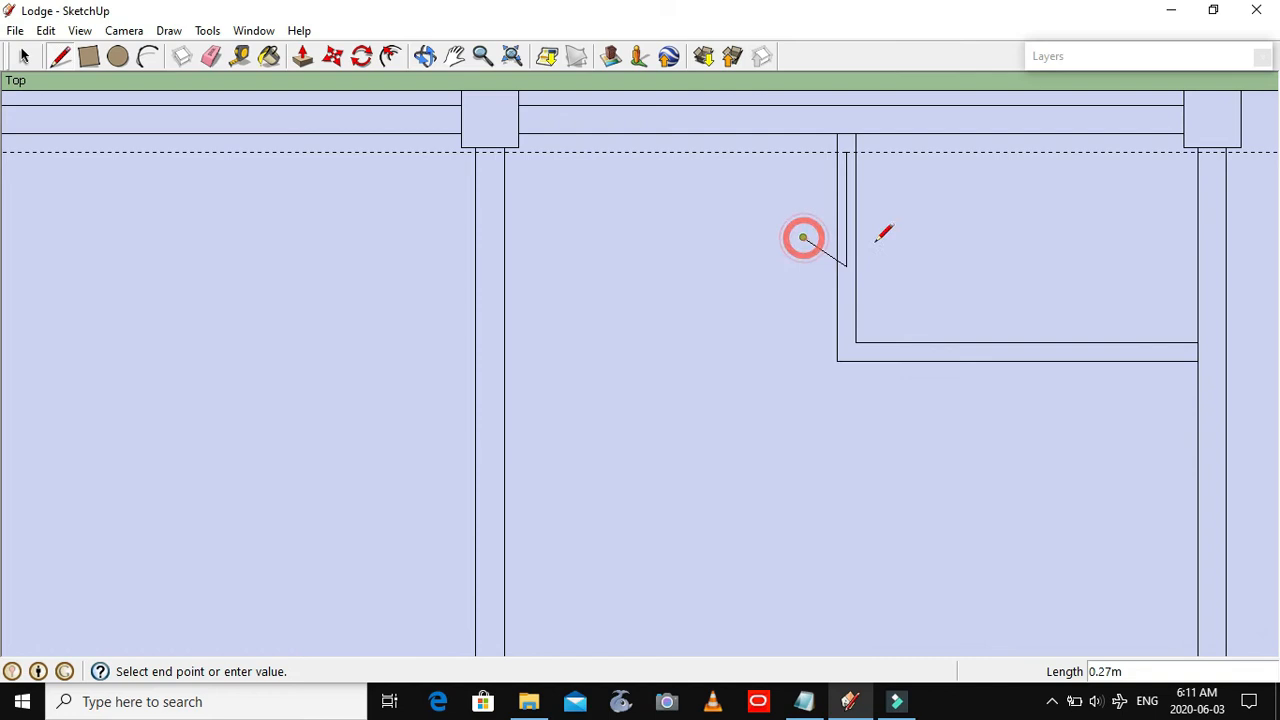
pyautogui.hotkey('ctrl', 'z')
# Step: Draw short lines across the partition's thickness at both ends of the 0.6 m line to mark the door opening
pyautogui.scroll(2, 855, 261)
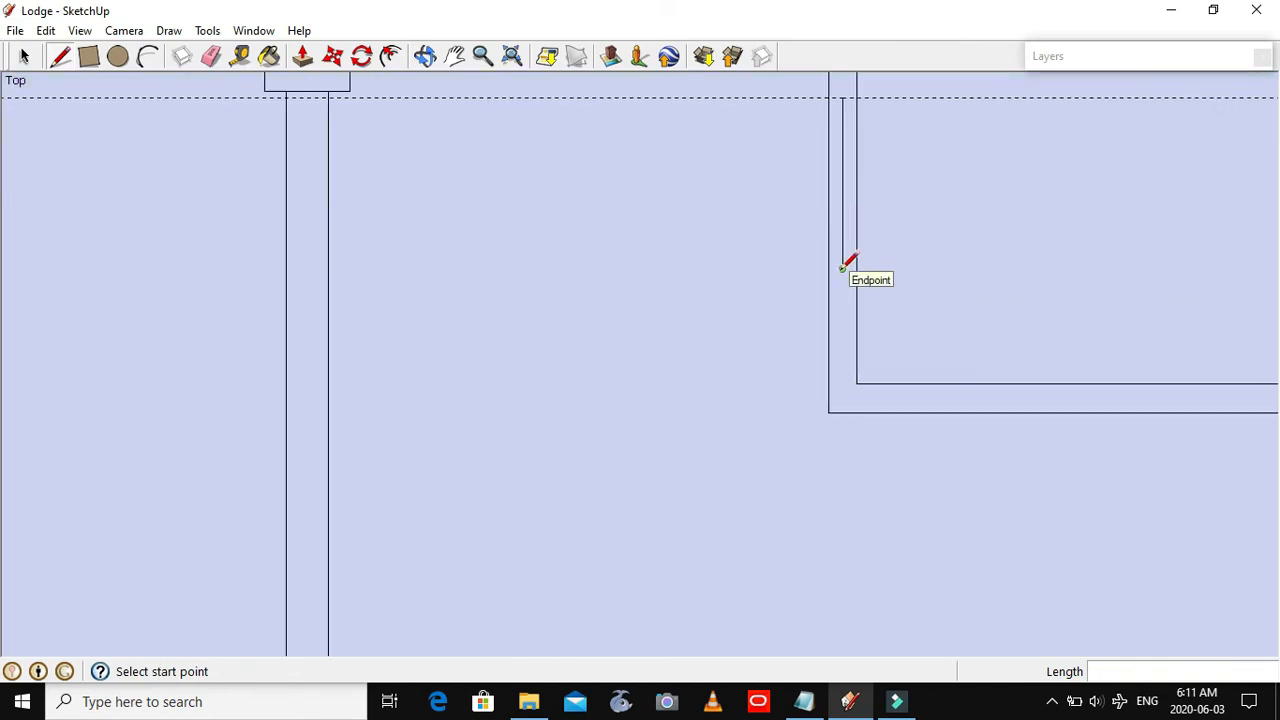
pyautogui.click(850, 266)
pyautogui.click(840, 270)
pyautogui.click(829, 270)
pyautogui.click(843, 270)
pyautogui.scroll(-2, 843, 270)
pyautogui.click(843, 162)
pyautogui.click(855, 164)
pyautogui.click(847, 163)
pyautogui.click(833, 162)
pyautogui.scroll(2, 802, 217)
pyautogui.scroll(-2, 806, 212)
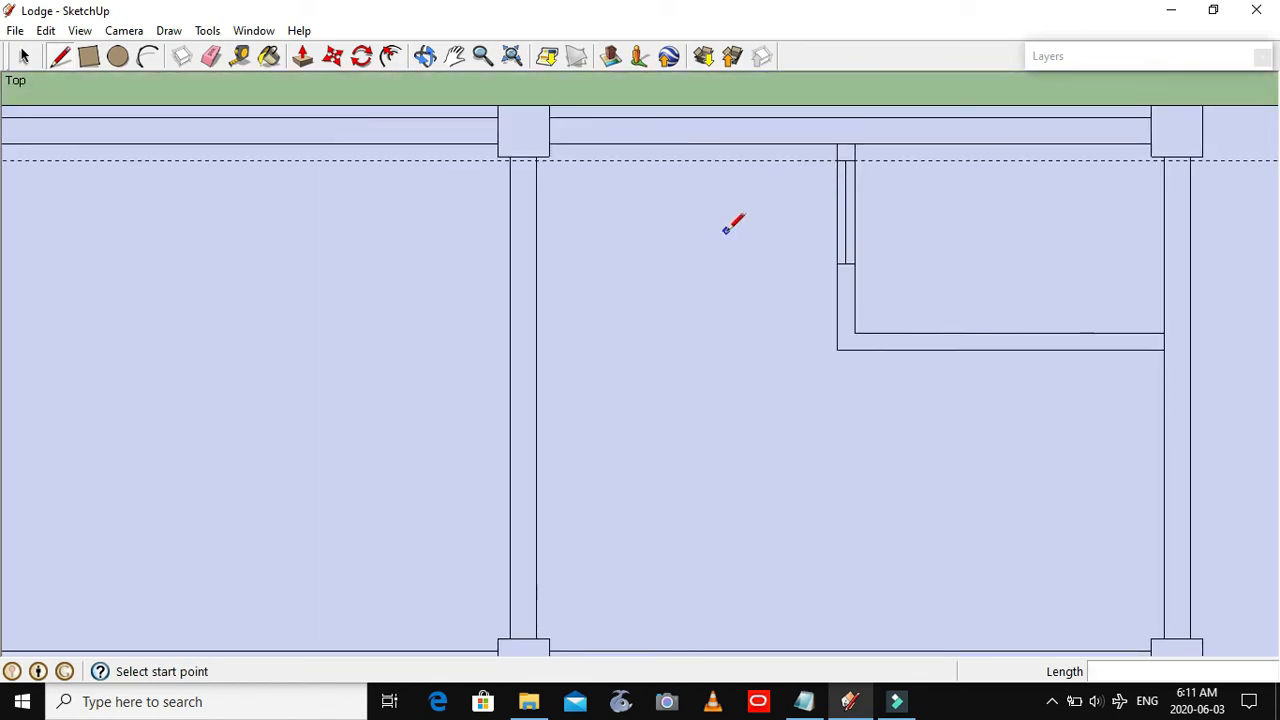
# Step: Erase the dashed guide, the middle line and both partition faces within the door opening
pyautogui.press('e')
pyautogui.click(792, 160)
pyautogui.click(845, 191)
pyautogui.click(854, 190)
pyautogui.click(838, 200)
pyautogui.scroll(-1, 886, 218)
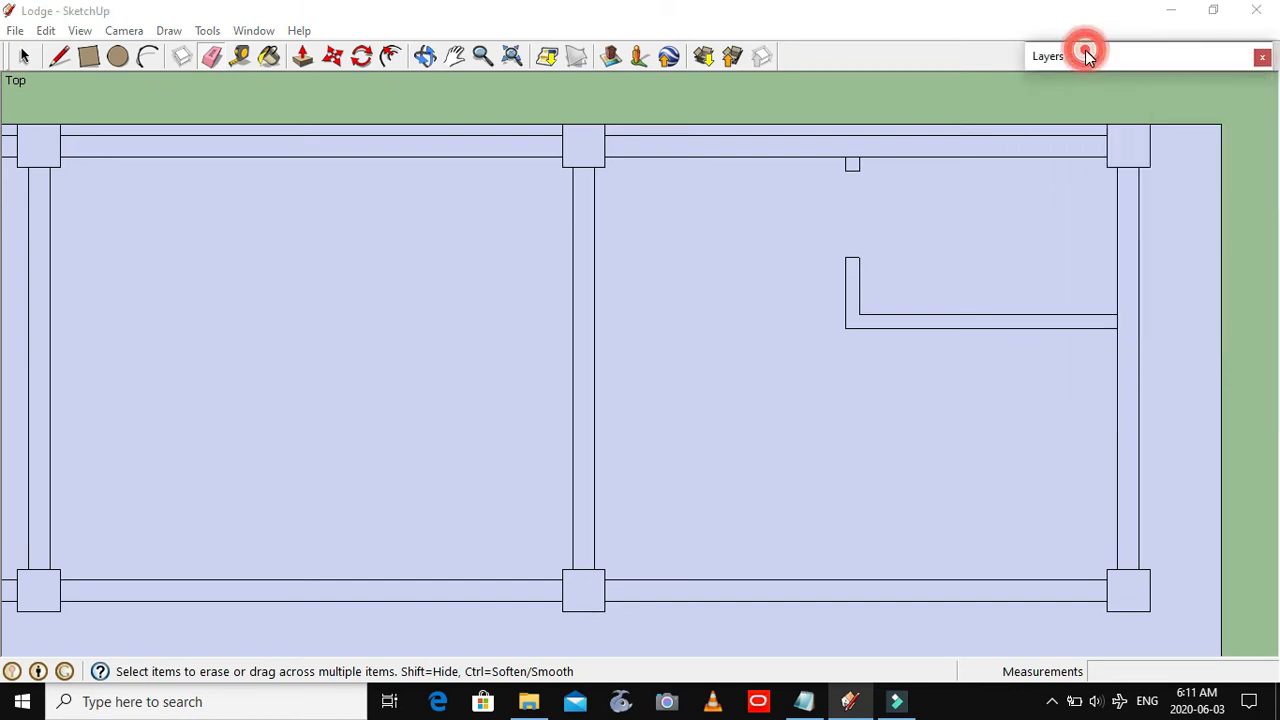
# Step: Draw a line across the door opening between the jamb midpoints and a door leaf line from the upper jamb into the corner space
pyautogui.scroll(1, 864, 204)
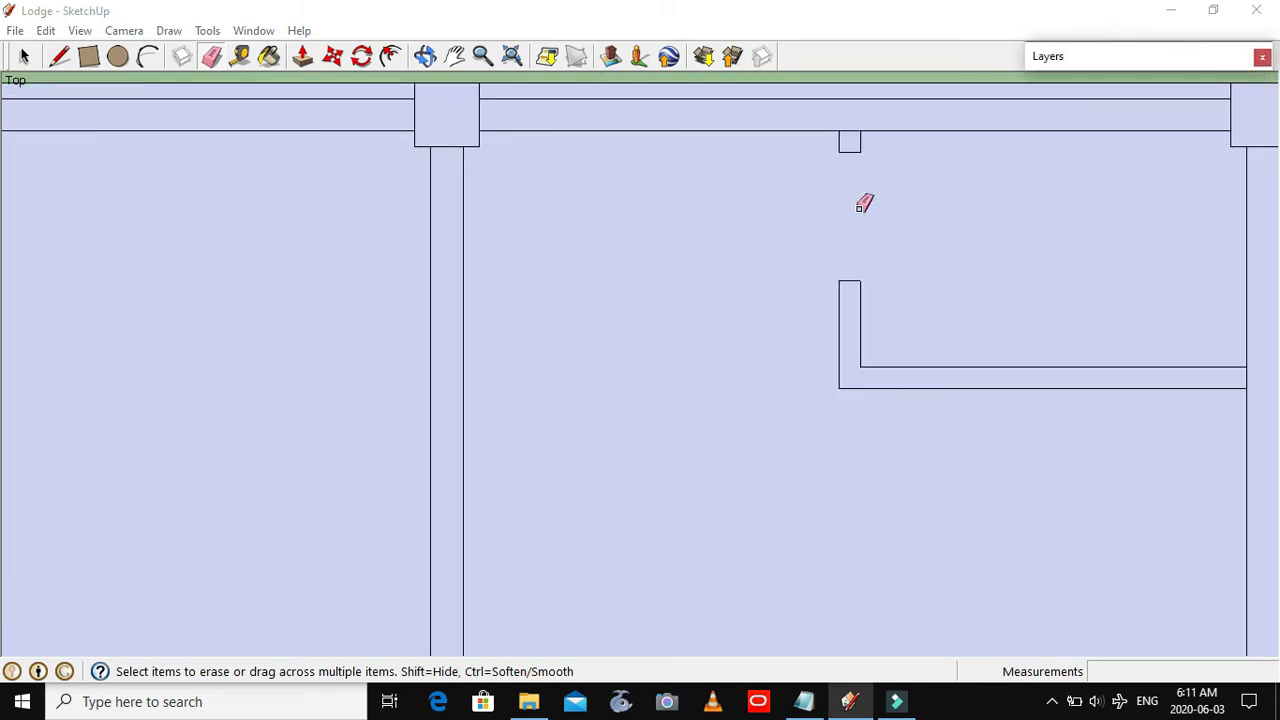
pyautogui.press('l')
pyautogui.scroll(1, 847, 153)
pyautogui.click(848, 152)
pyautogui.click(849, 281)
pyautogui.click(848, 152)
pyautogui.click(1043, 149)
# Step: Draw the door swing arc from the leaf's free end to the middle of the lower jamb
pyautogui.press('r')
pyautogui.click(147, 56)
pyautogui.click(1043, 149)
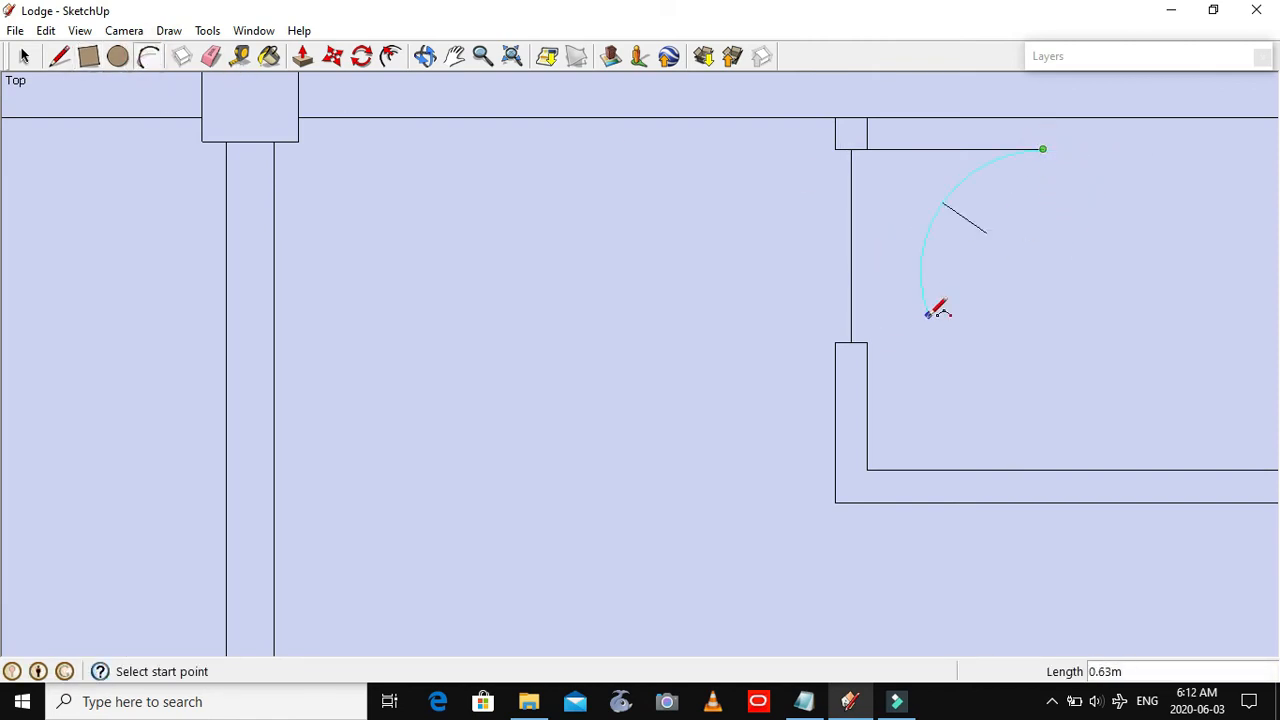
pyautogui.click(851, 341)
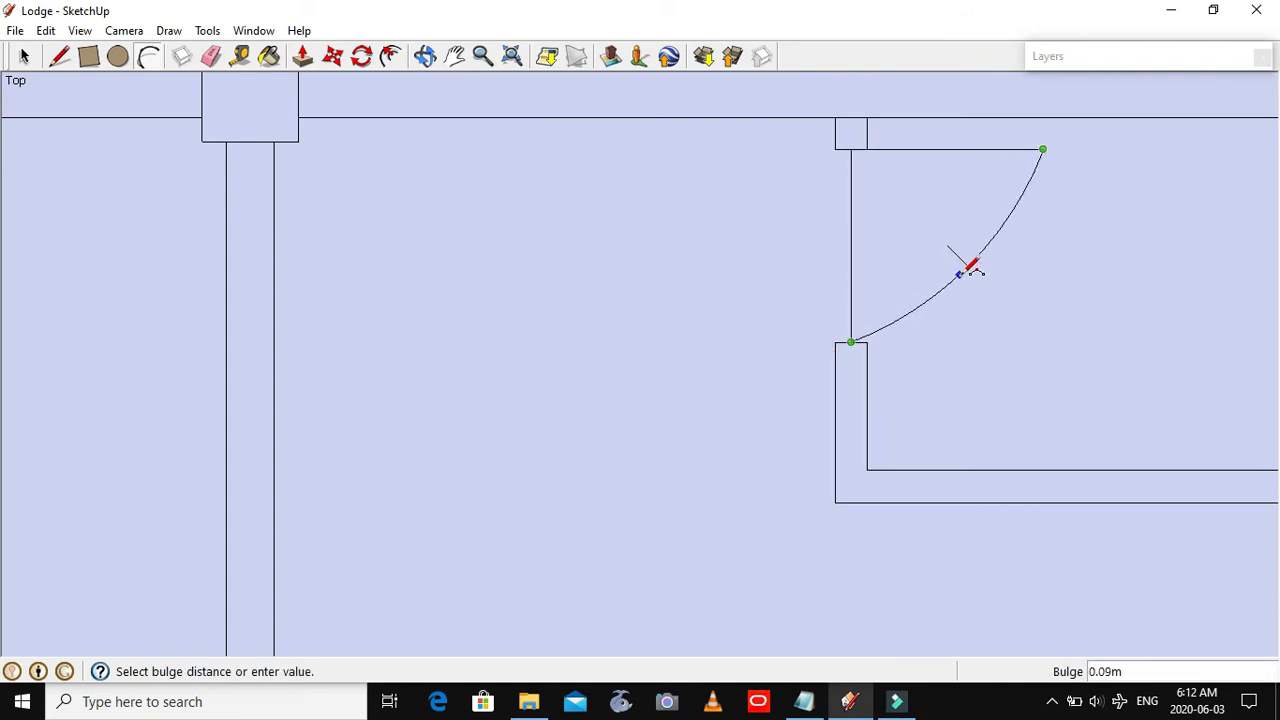
pyautogui.click(996, 267)
pyautogui.scroll(-2, 1038, 383)
pyautogui.scroll(-1, 1040, 385)
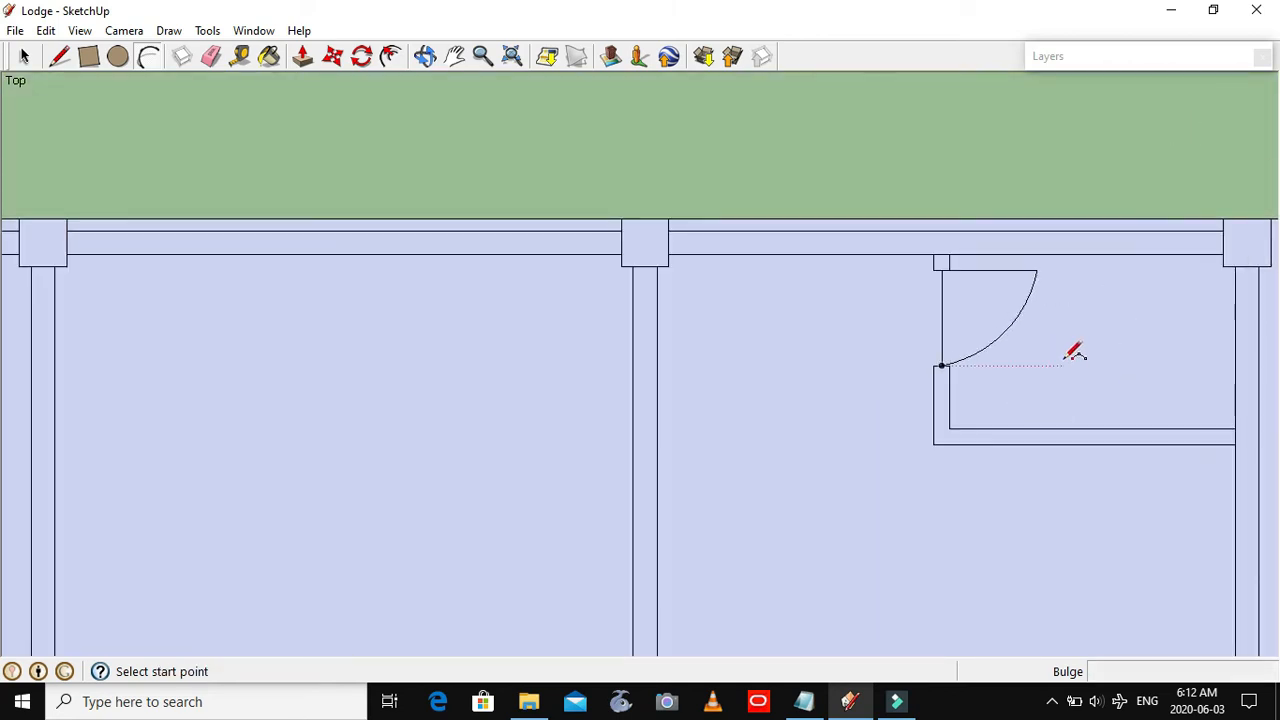
pyautogui.scroll(-1, 1070, 355)
pyautogui.scroll(-3, 1077, 269)
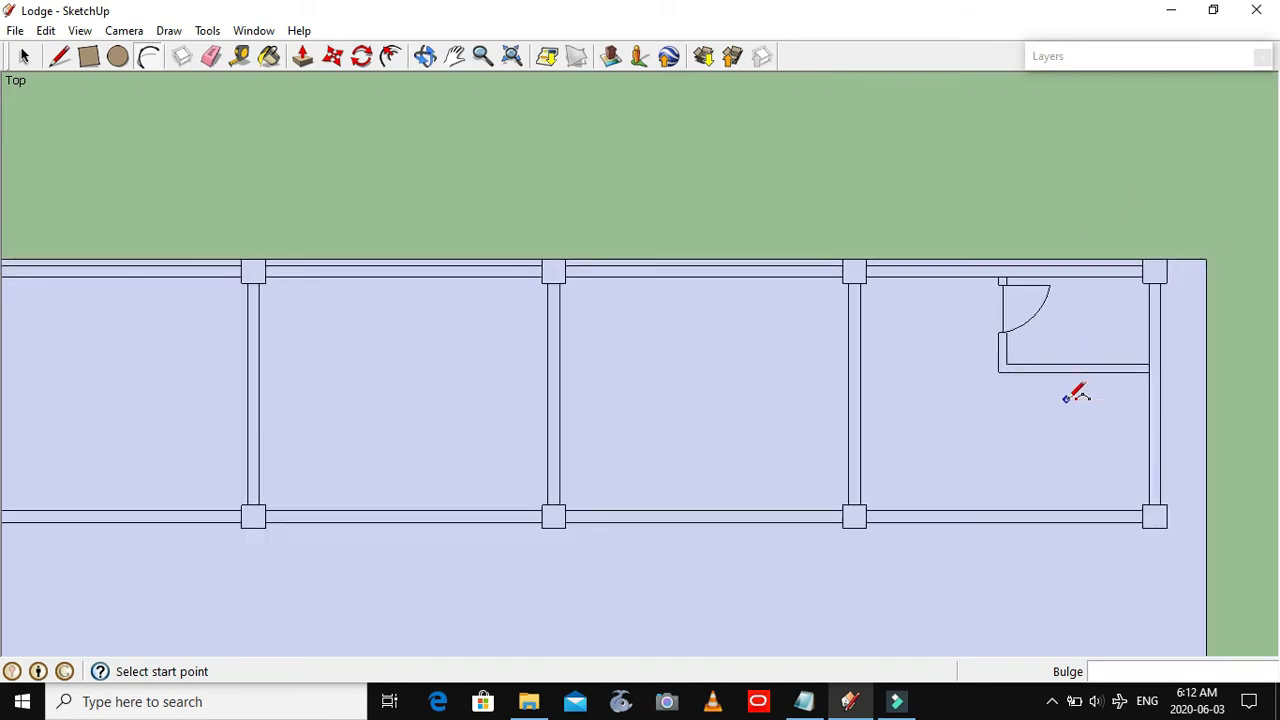
pyautogui.click(1123, 55)
pyautogui.click(1123, 55)
pyautogui.scroll(3, 1073, 339)
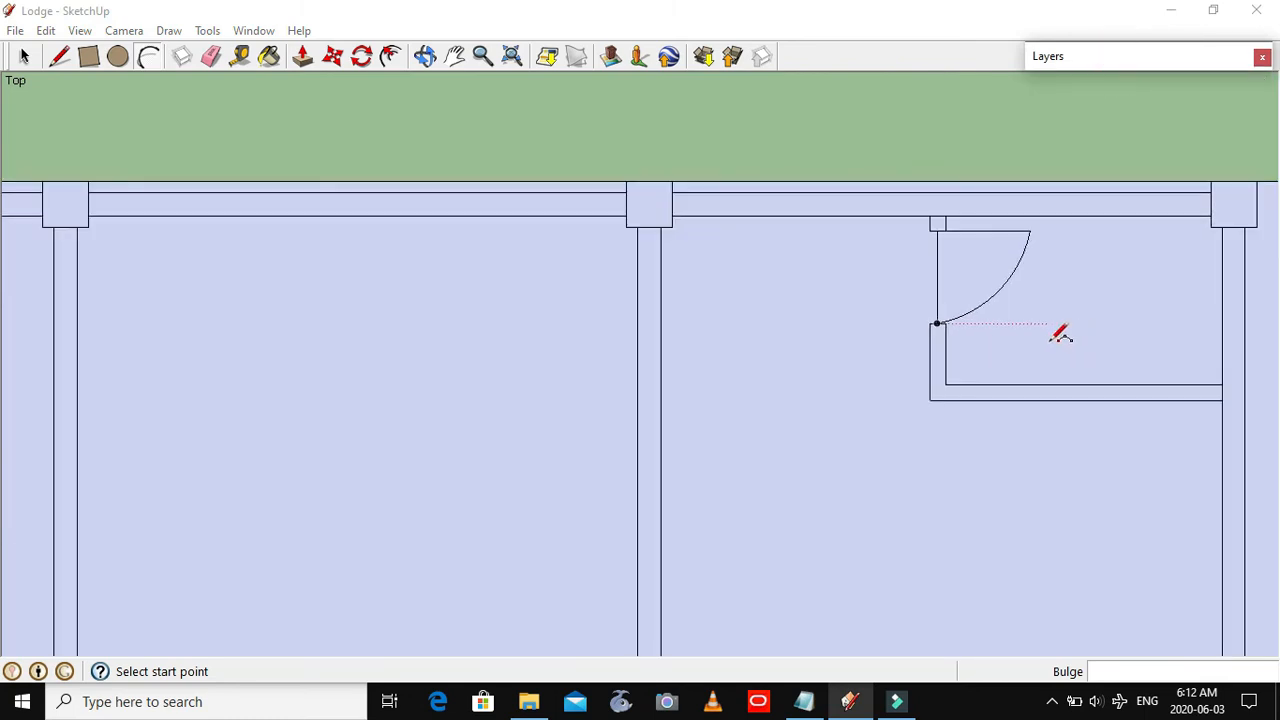
pyautogui.press('space')
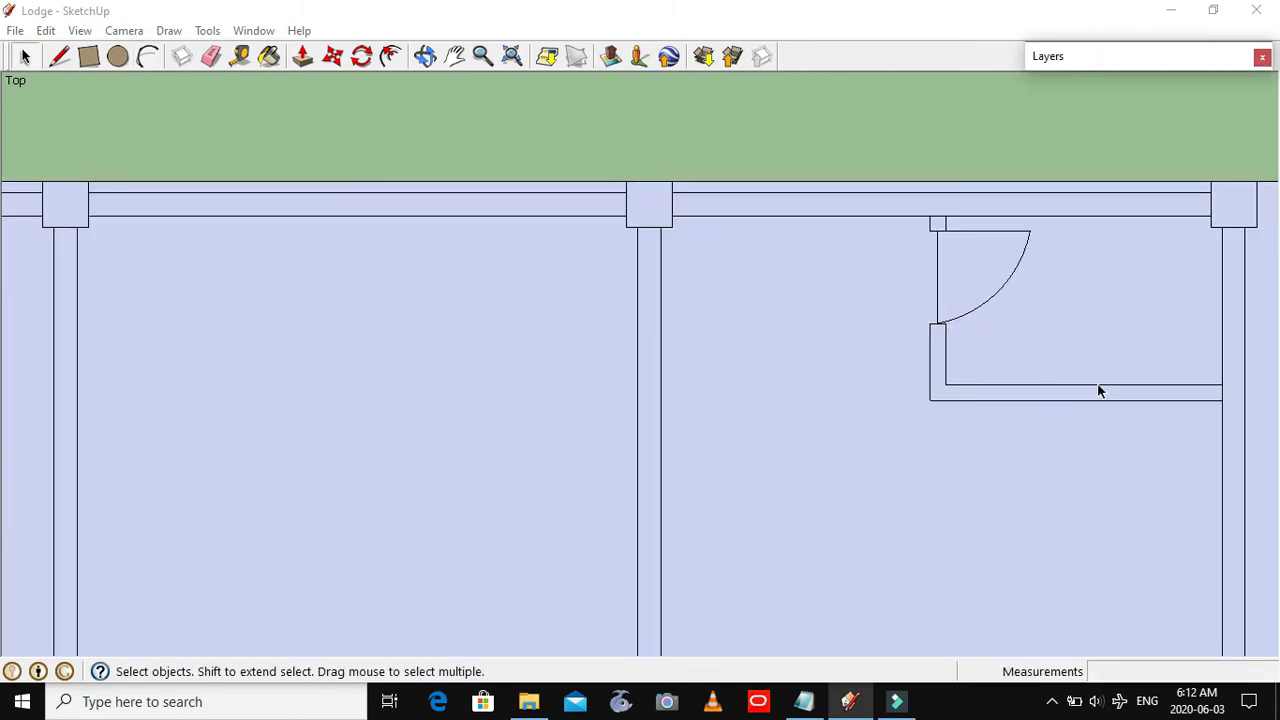
# Step: Try to draw a line about 13.21 m long from the corner space's lower edge at the end wall across all four rooms
pyautogui.scroll(-2, 1098, 391)
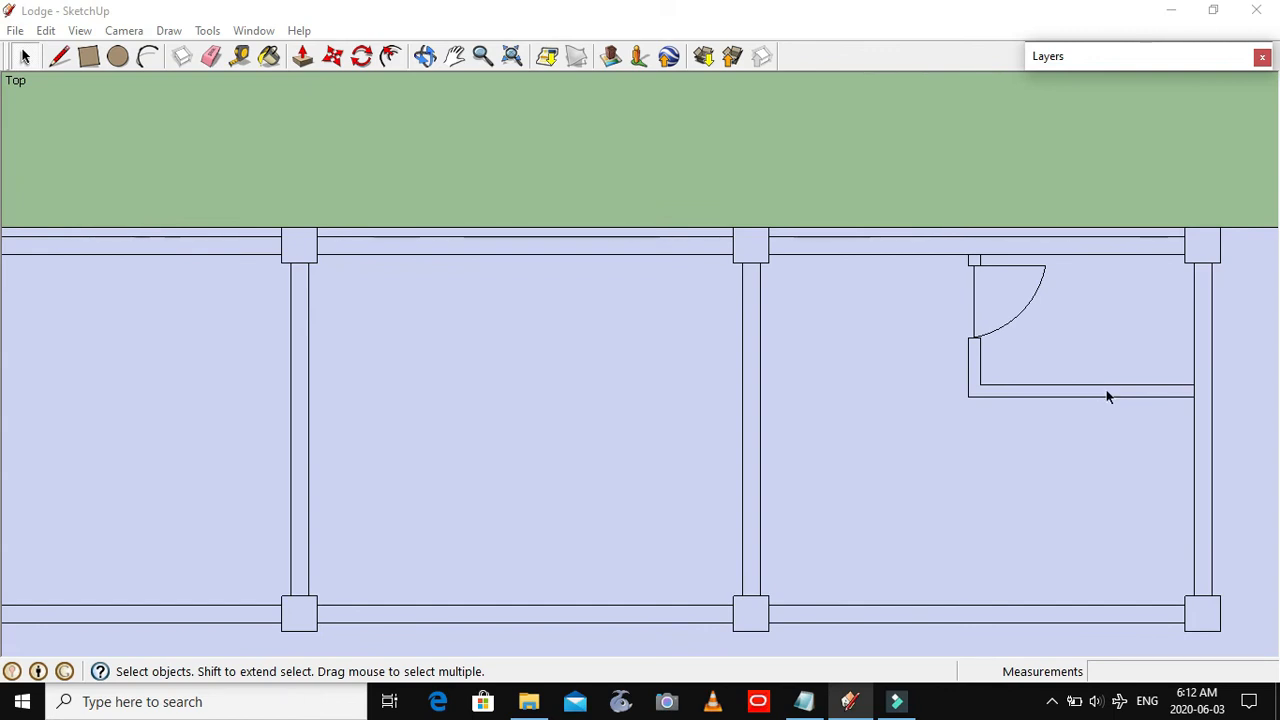
pyautogui.scroll(-2, 1104, 392)
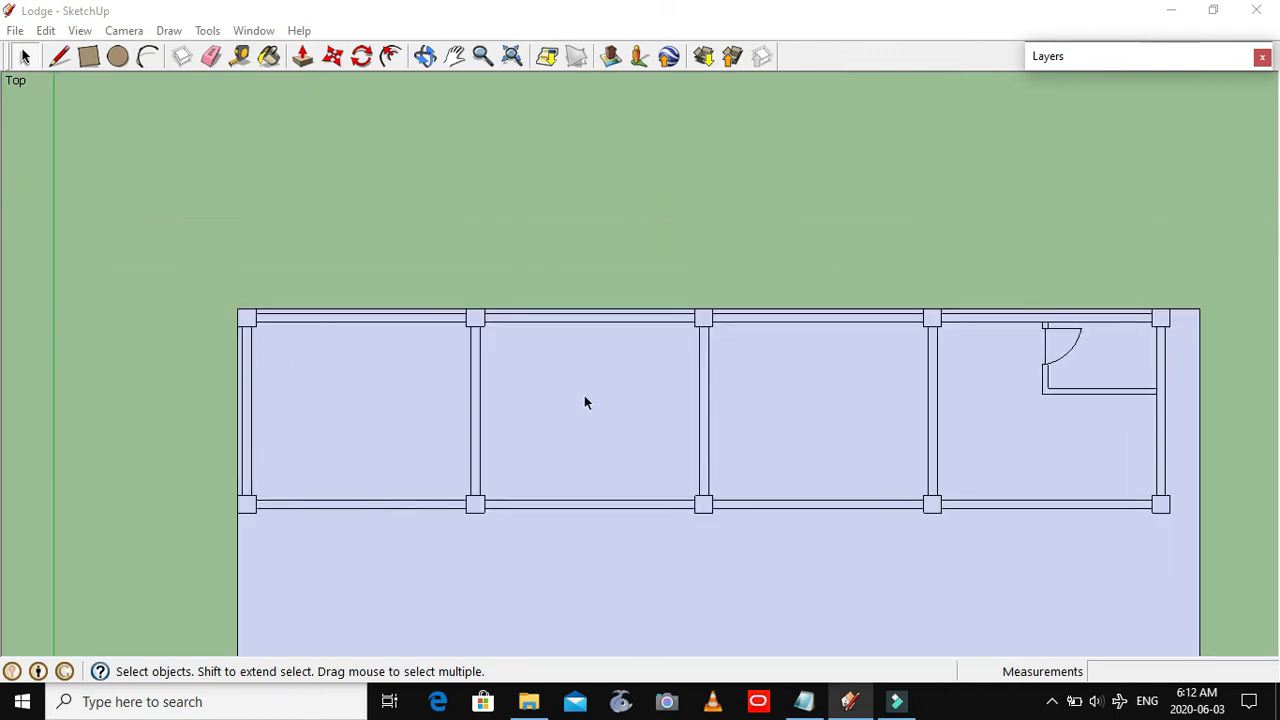
pyautogui.press('l')
pyautogui.click(1156, 393)
pyautogui.click(126, 393)
pyautogui.press('Escape')
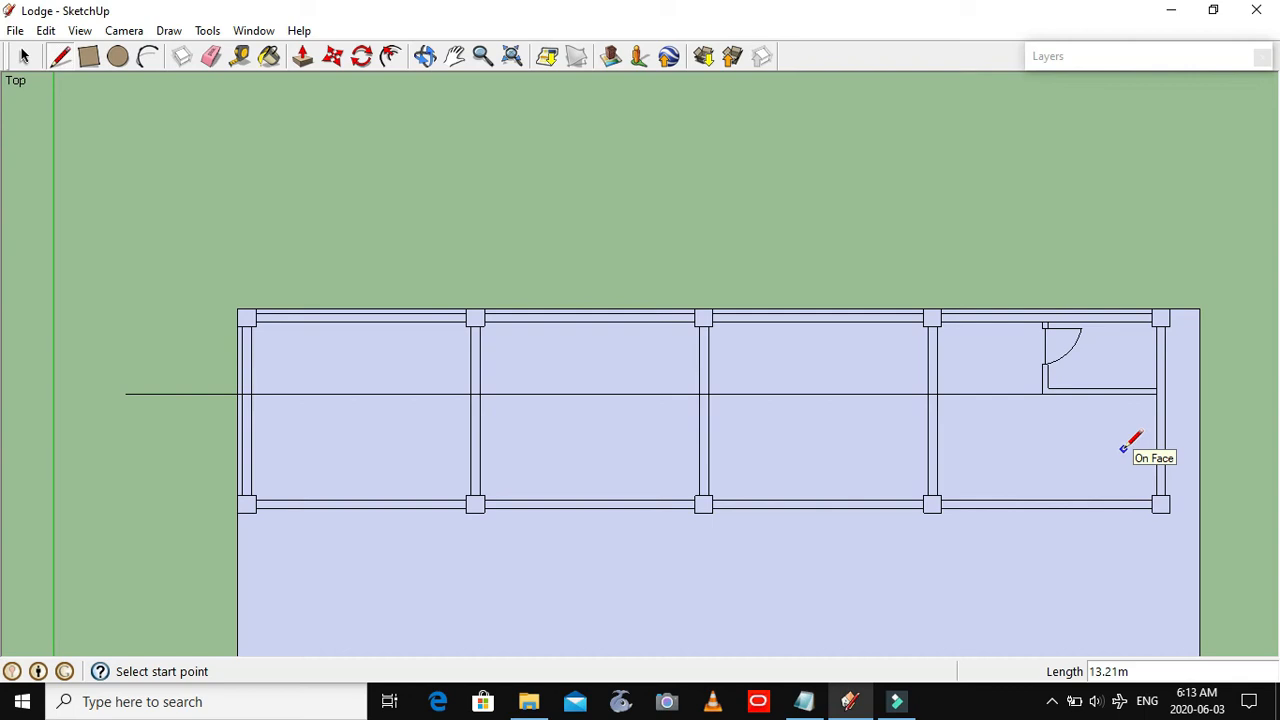
pyautogui.hotkey('ctrl', 'z')
# Step: Place a guide from the corner space's lower edge at the end wall across all four rooms, past the opposite end wall
pyautogui.press('t')
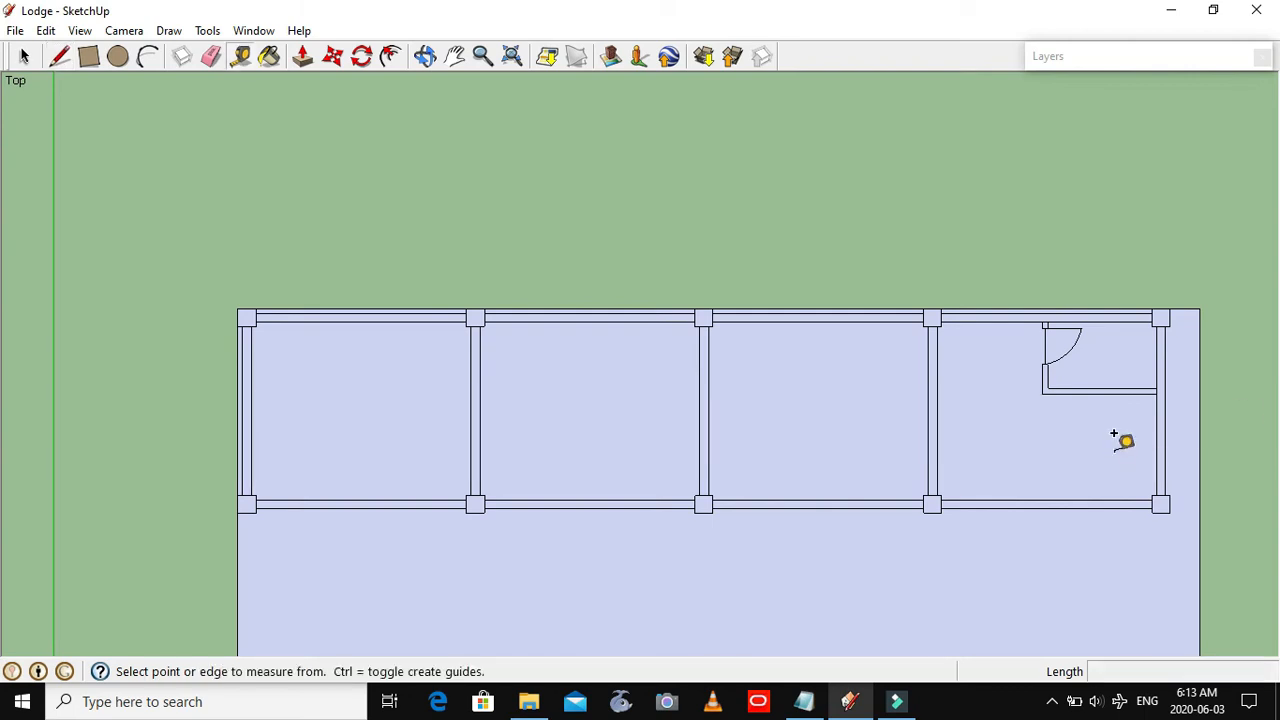
pyautogui.click(1156, 393)
pyautogui.click(192, 366)
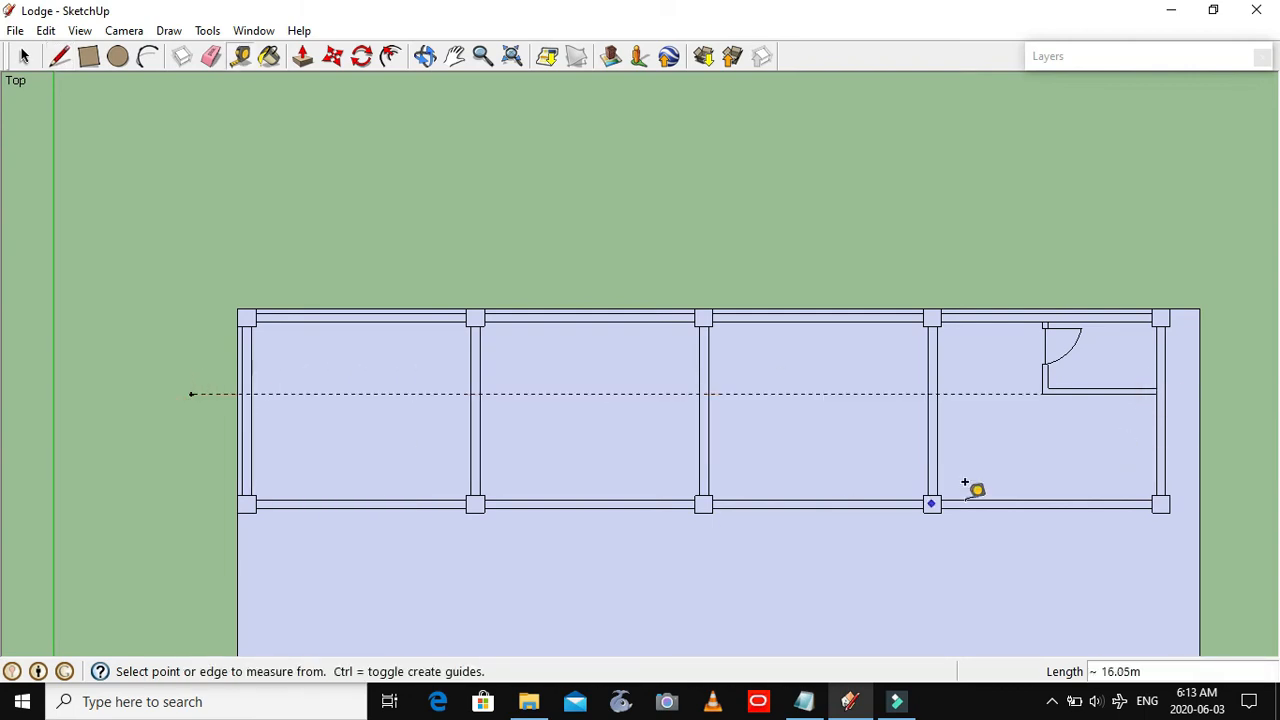
pyautogui.press('space')
pyautogui.scroll(2, 1096, 395)
pyautogui.click(1100, 389)
pyautogui.click(1103, 383)
pyautogui.click(1086, 392)
pyautogui.keyDown('ctrl'); pyautogui.click(1088, 382); pyautogui.keyUp('ctrl')
pyautogui.keyDown('ctrl'); pyautogui.click(1026, 370); pyautogui.keyUp('ctrl')
pyautogui.keyDown('ctrl'); pyautogui.click(1022, 320); pyautogui.keyUp('ctrl')
pyautogui.scroll(1, 1024, 352)
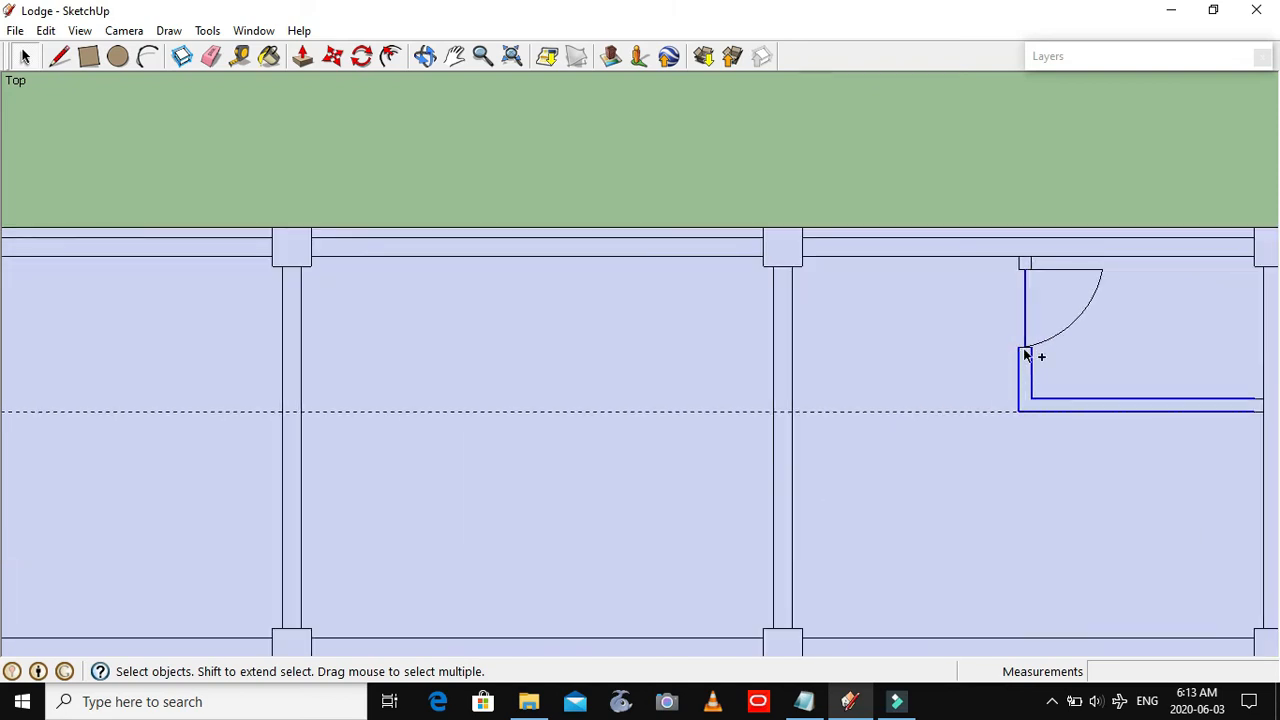
pyautogui.scroll(1, 1022, 348)
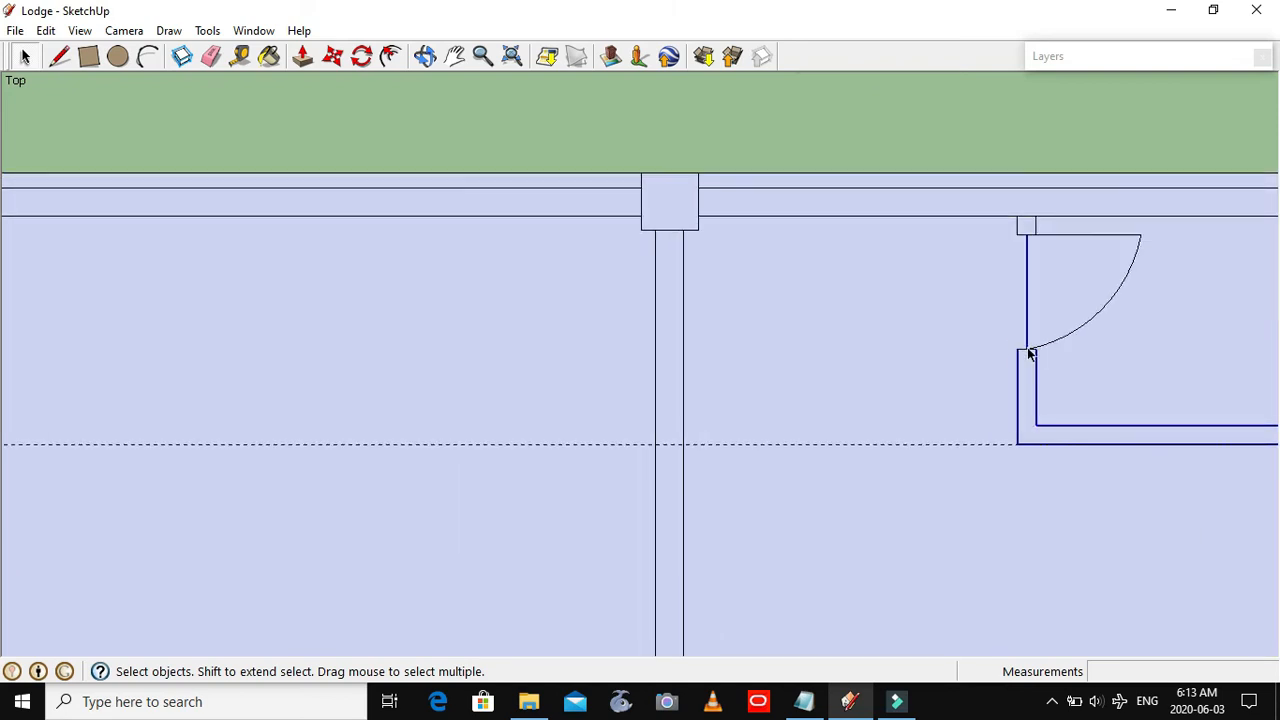
pyautogui.keyDown('ctrl'); pyautogui.click(1001, 392); pyautogui.keyUp('ctrl')
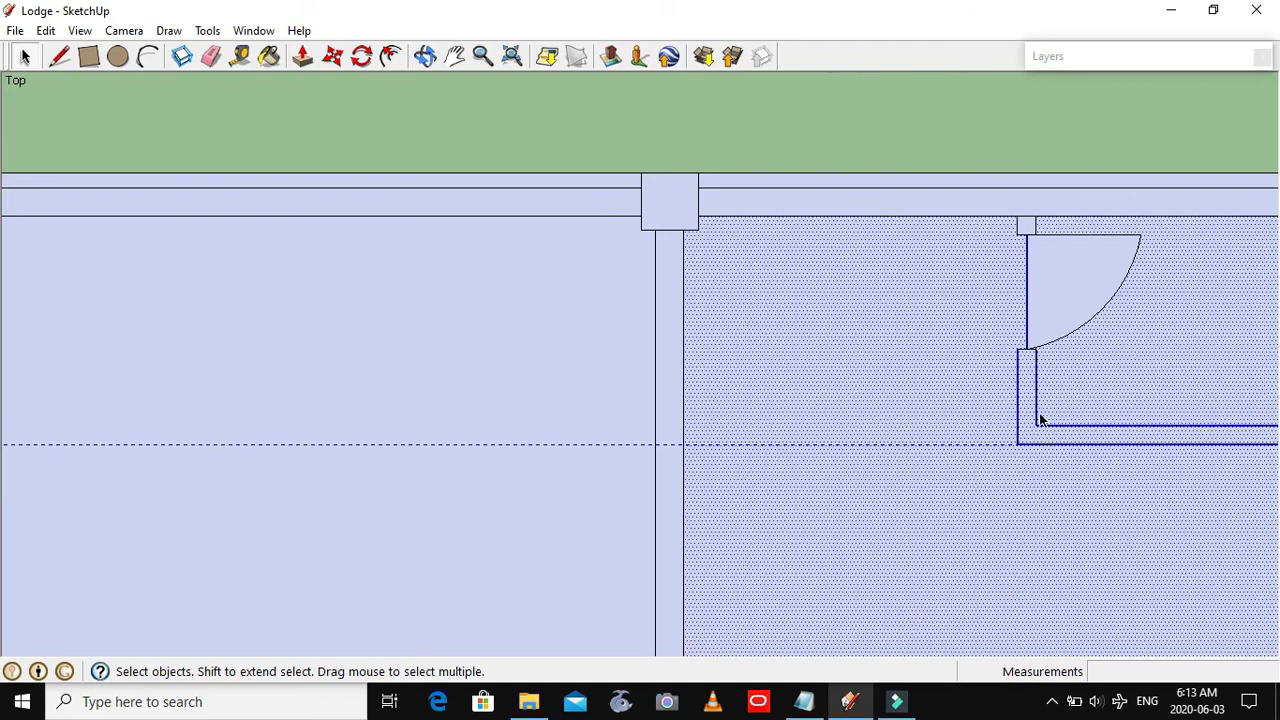
pyautogui.click(977, 137)
pyautogui.click(1036, 227)
pyautogui.keyDown('ctrl'); pyautogui.click(1018, 230); pyautogui.keyUp('ctrl')
pyautogui.keyDown('ctrl'); pyautogui.click(1027, 240); pyautogui.keyUp('ctrl')
pyautogui.keyDown('ctrl'); pyautogui.click(1030, 235); pyautogui.keyUp('ctrl')
pyautogui.keyDown('ctrl'); pyautogui.click(1023, 234); pyautogui.keyUp('ctrl')
pyautogui.scroll(2, 1028, 240)
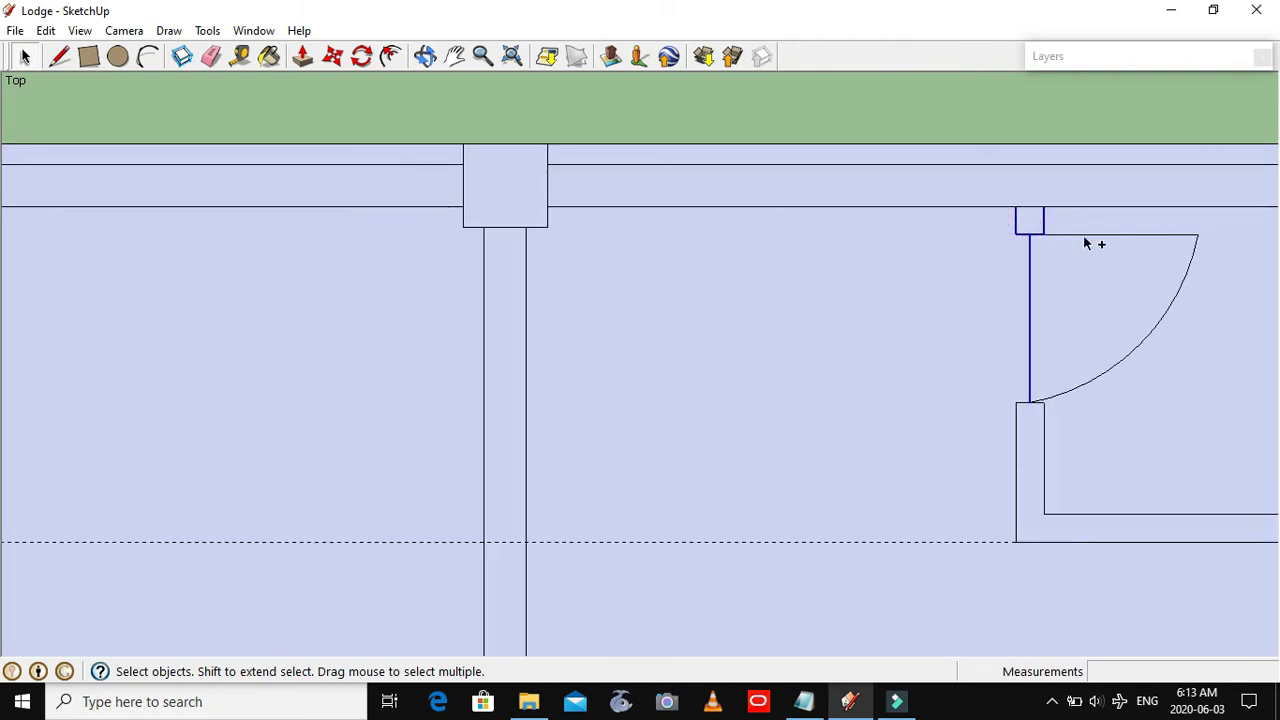
pyautogui.keyDown('ctrl'); pyautogui.click(1027, 405); pyautogui.keyUp('ctrl')
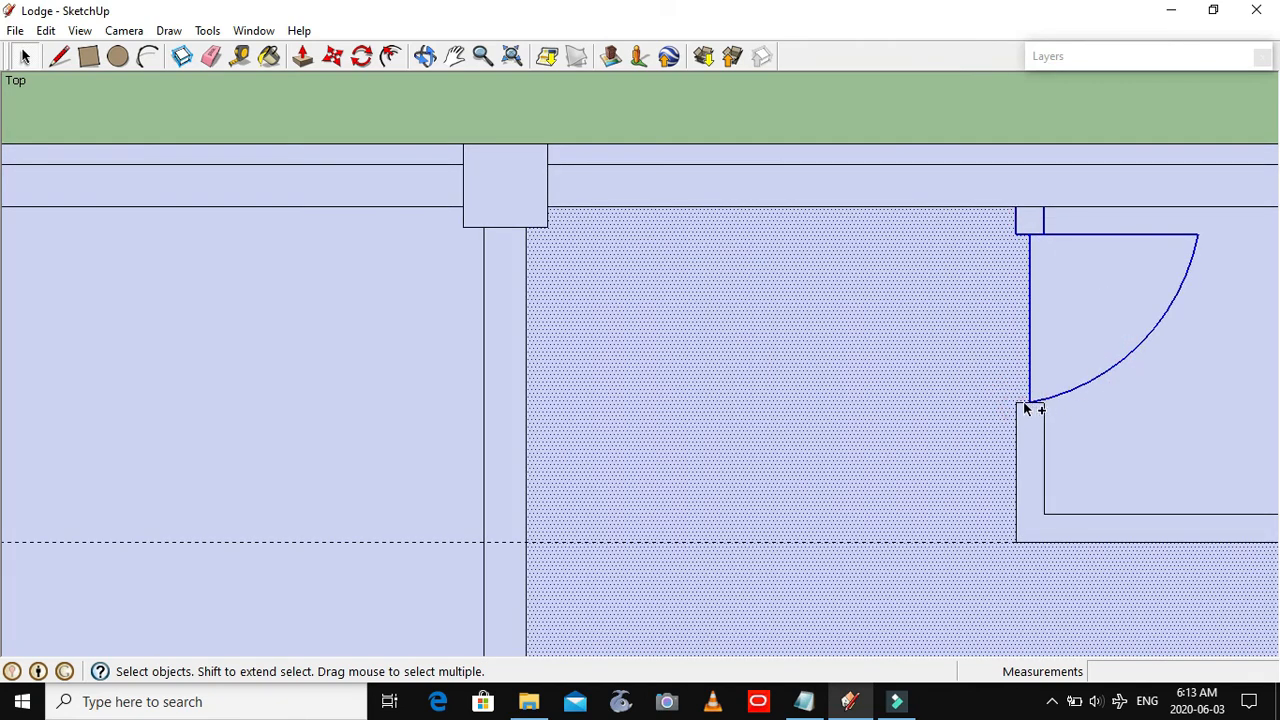
pyautogui.click(985, 115)
pyautogui.scroll(-2, 1100, 405)
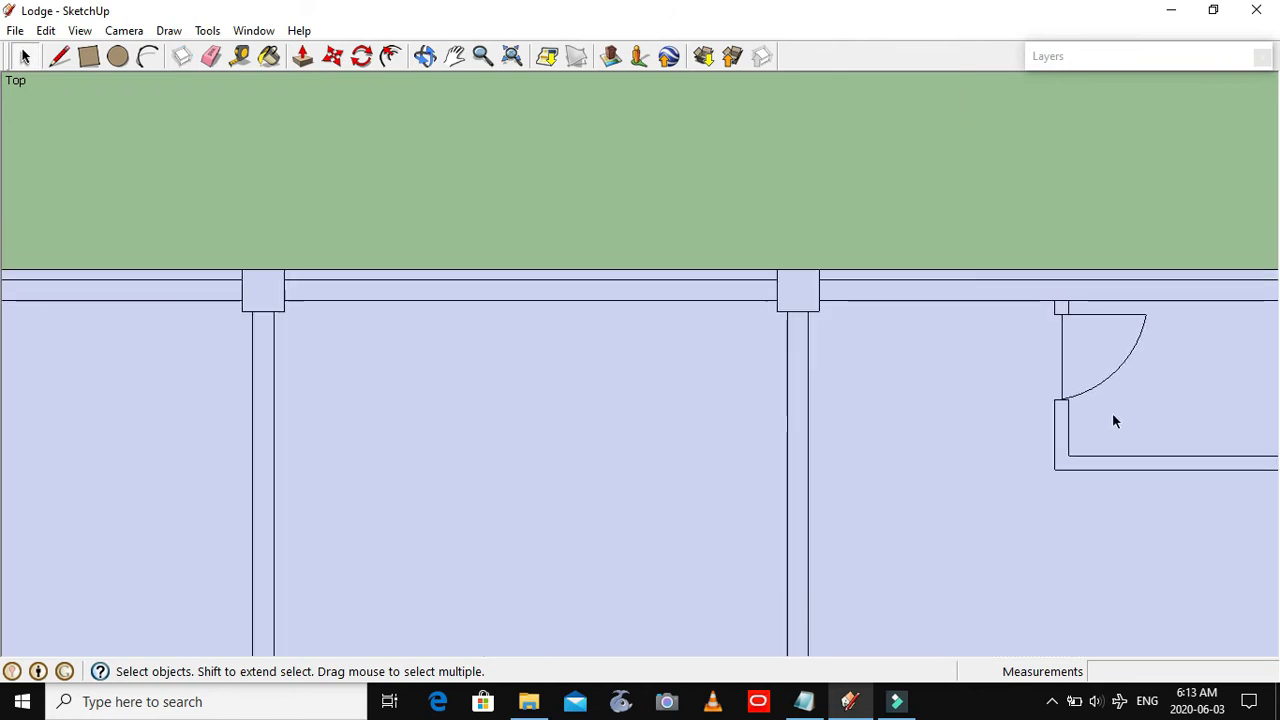
# Step: Copy the end room's corner space walls, jambs, door line, leaf and swing arc into the same corner of the adjacent room
pyautogui.click(458, 58)
pyautogui.moveTo(809, 377); pyautogui.dragTo(450, 336)
pyautogui.scroll(4, 822, 389)
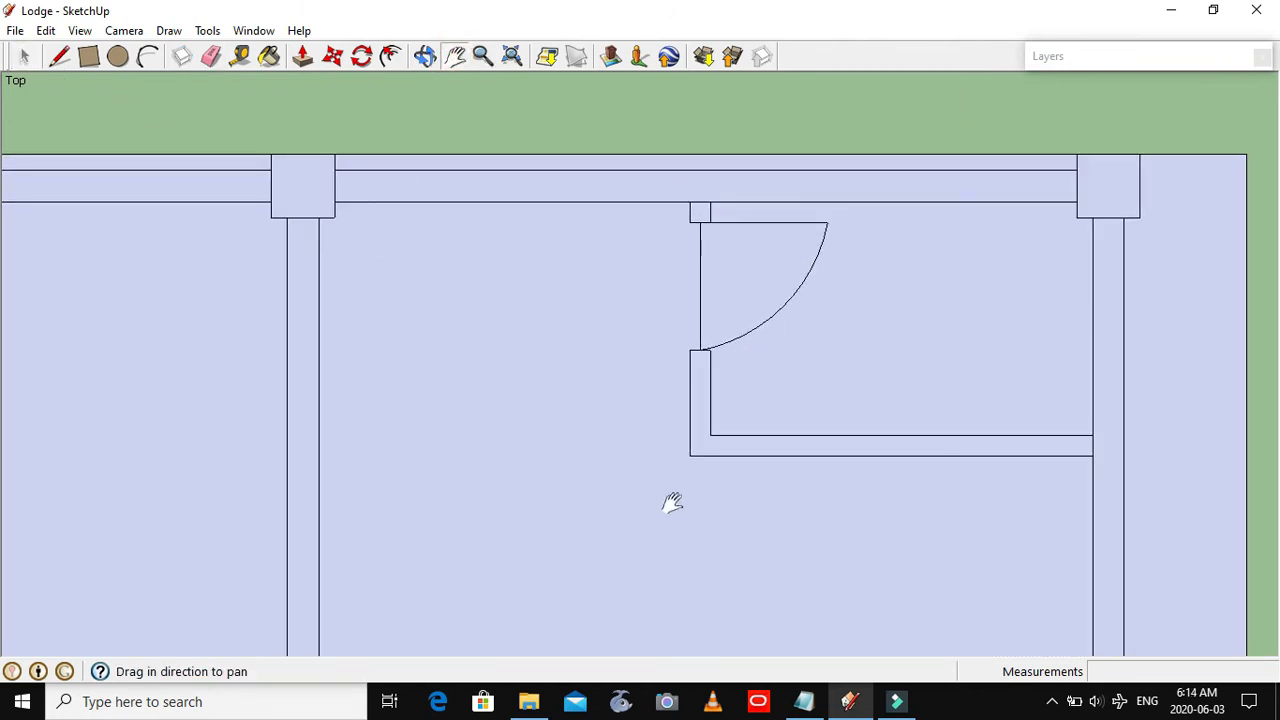
pyautogui.press('space')
pyautogui.click(986, 435)
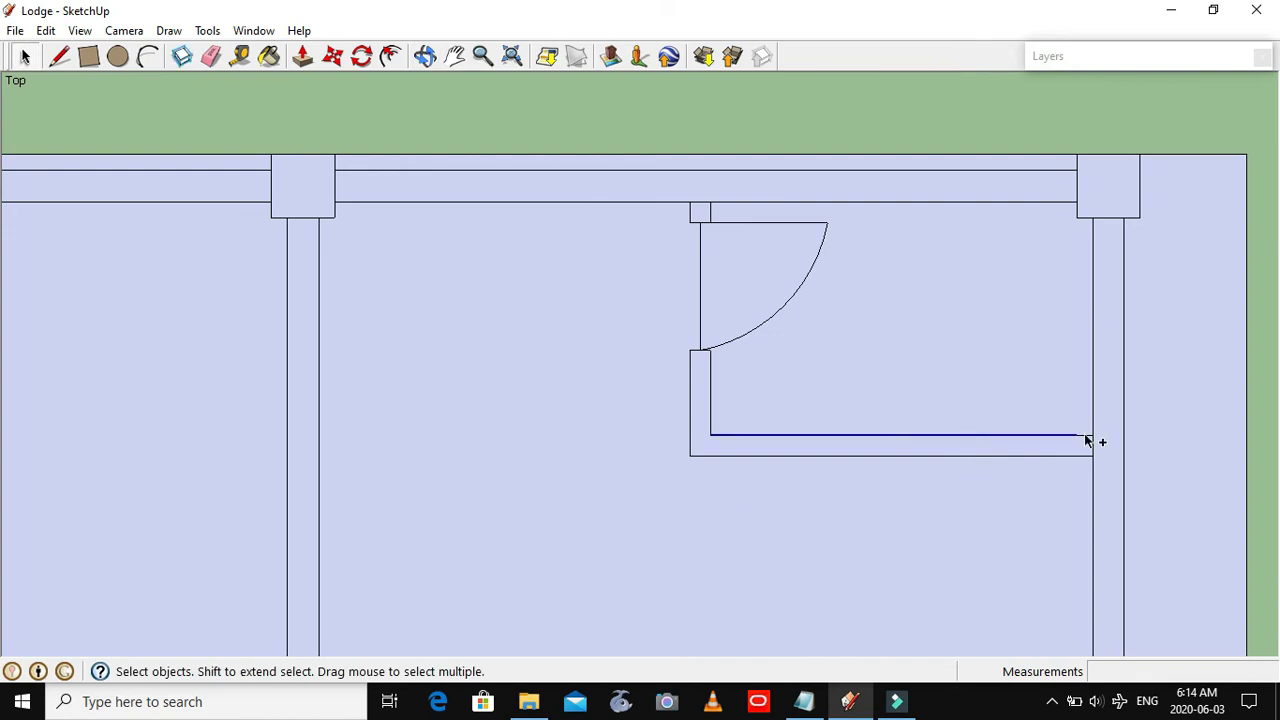
pyautogui.keyDown('shift'); pyautogui.click(1071, 457); pyautogui.keyUp('shift')
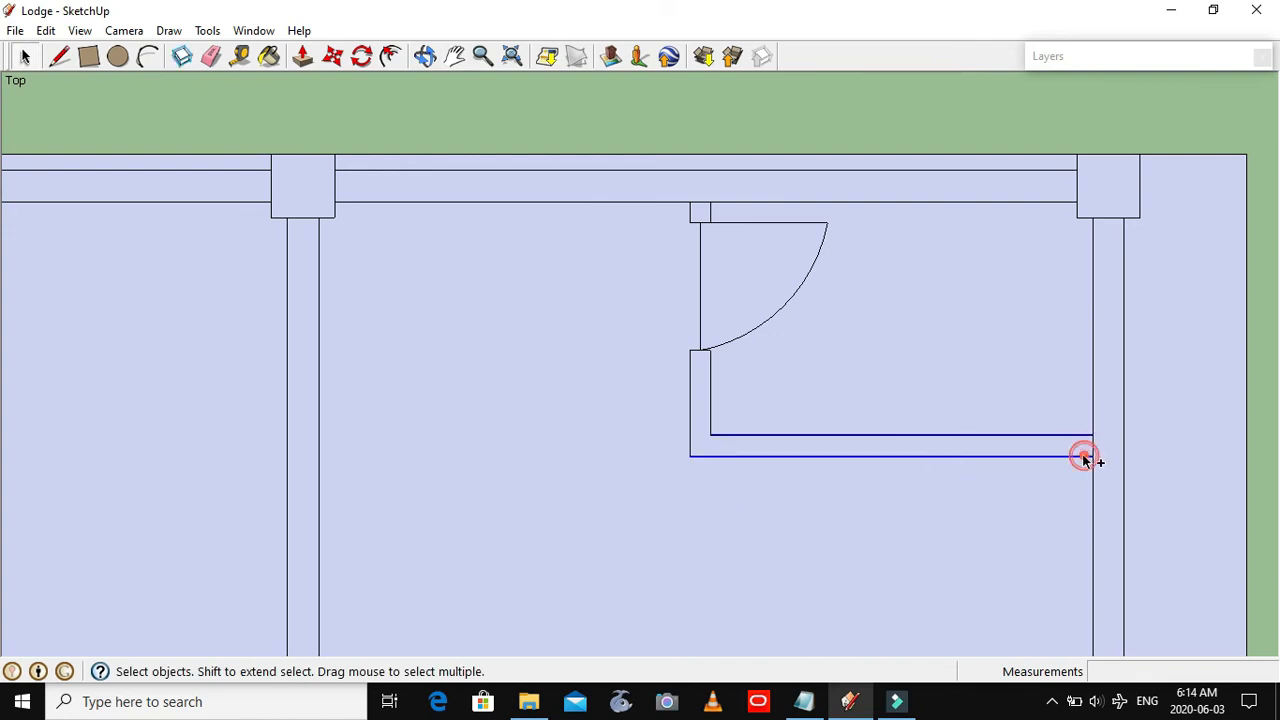
pyautogui.keyDown('shift'); pyautogui.click(691, 400); pyautogui.keyUp('shift')
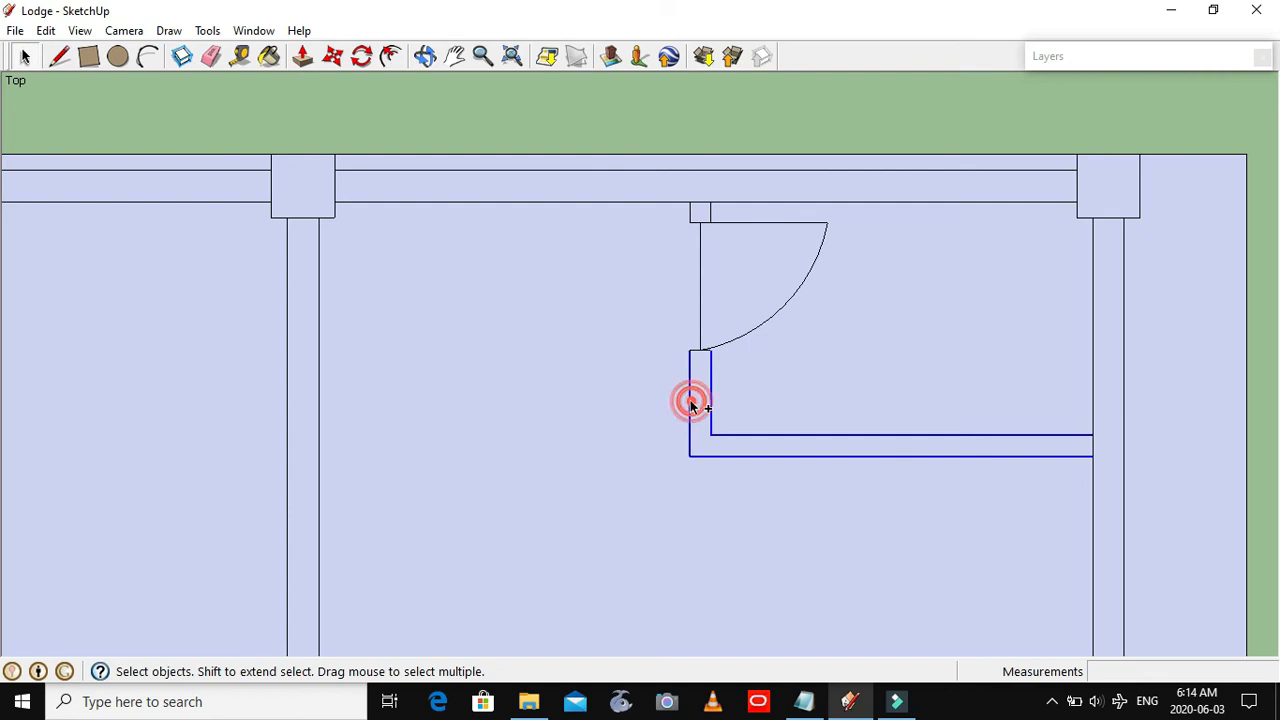
pyautogui.keyDown('shift'); pyautogui.click(703, 351); pyautogui.keyUp('shift')
pyautogui.keyDown('shift'); pyautogui.click(692, 213); pyautogui.keyUp('shift')
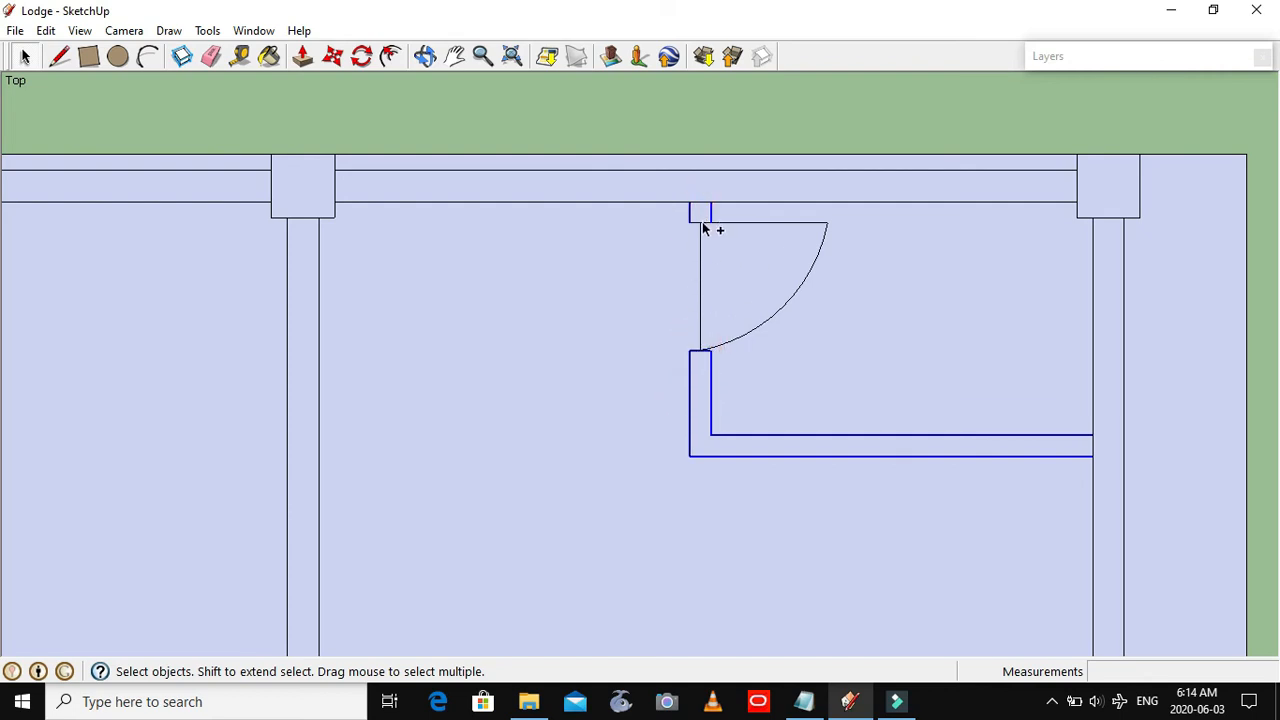
pyautogui.keyDown('shift'); pyautogui.click(700, 234); pyautogui.keyUp('shift')
pyautogui.keyDown('shift'); pyautogui.click(729, 222); pyautogui.keyUp('shift')
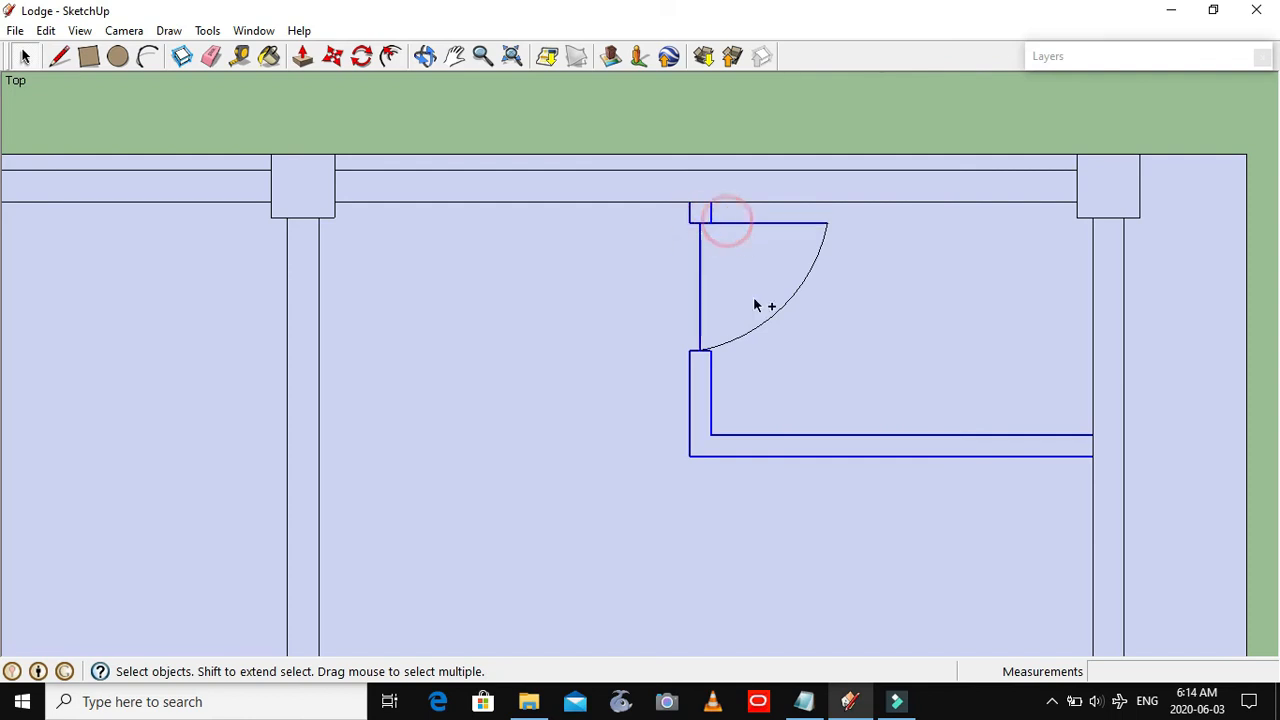
pyautogui.keyDown('shift'); pyautogui.click(771, 322); pyautogui.keyUp('shift')
pyautogui.scroll(-4, 768, 383)
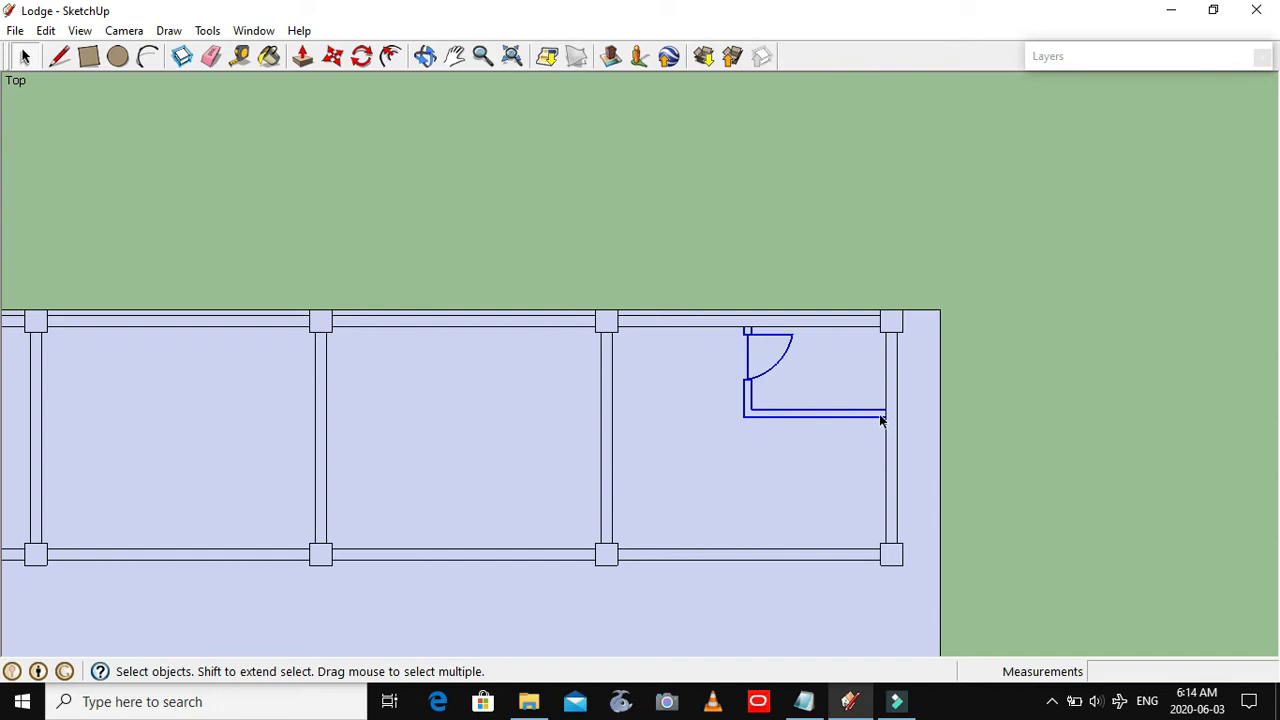
pyautogui.hotkey('ctrl', 'c')
pyautogui.hotkey('ctrl', 'v')
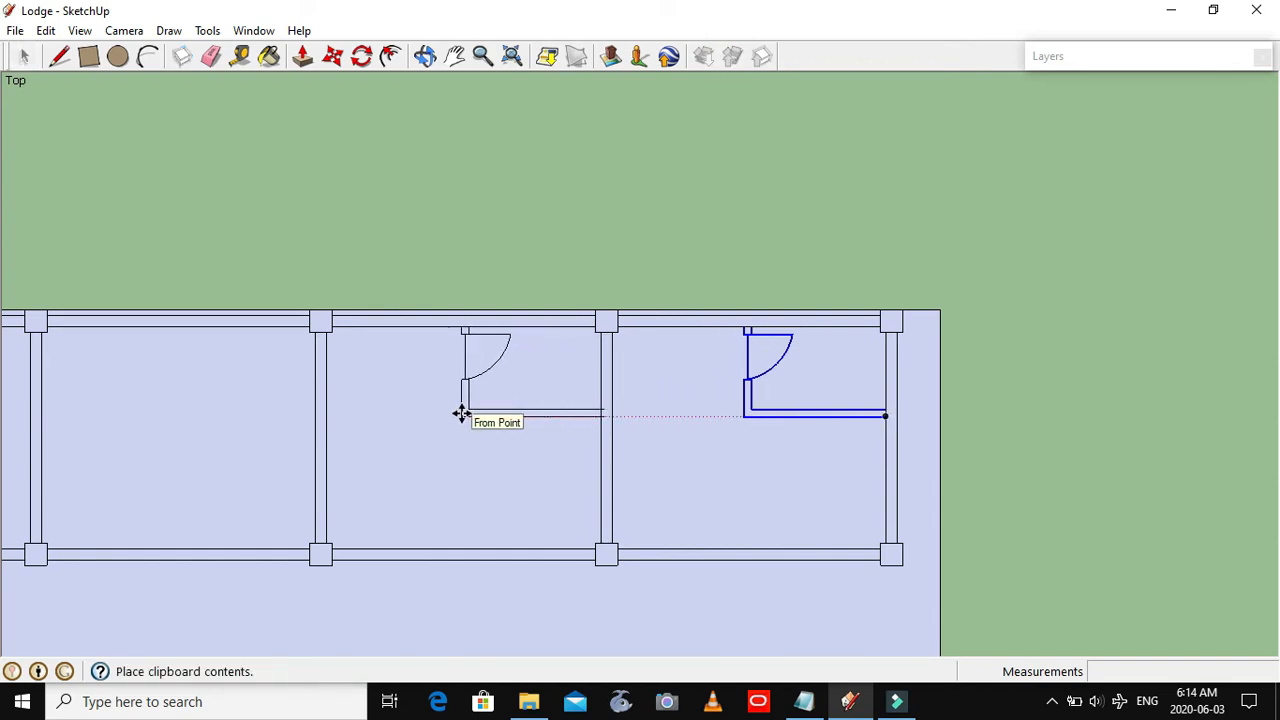
pyautogui.scroll(2, 459, 413)
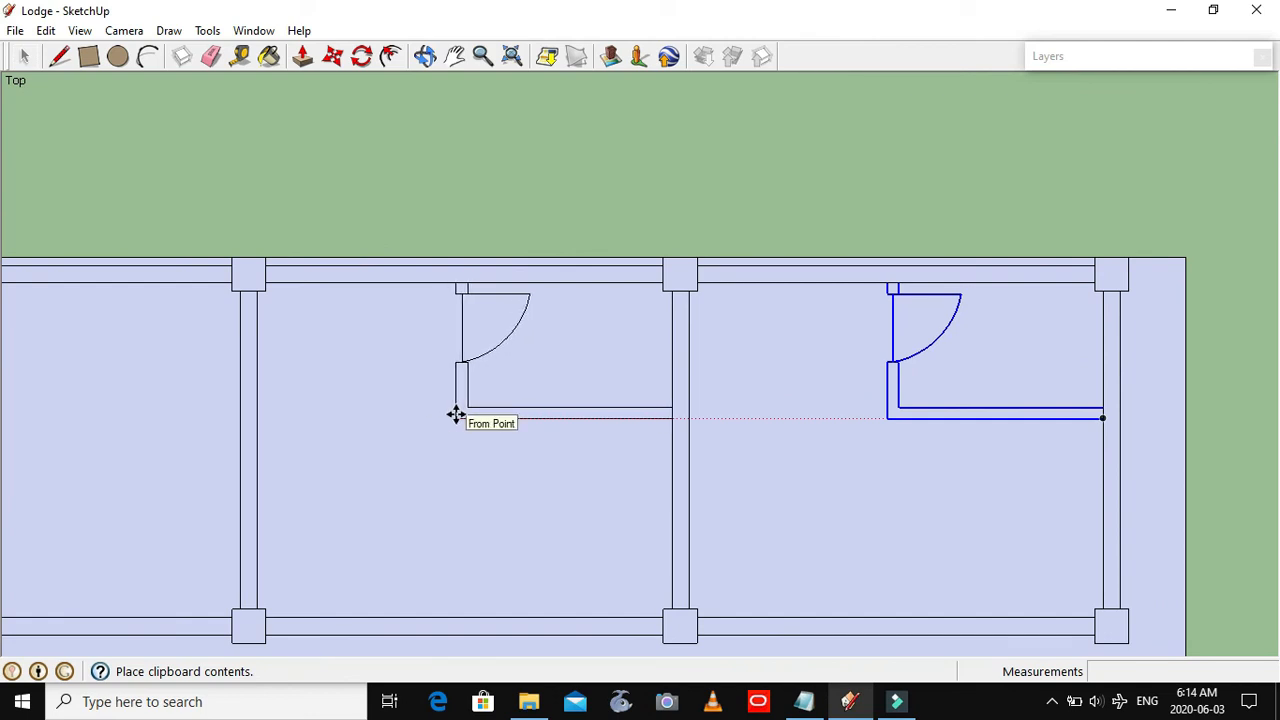
pyautogui.click(455, 413)
# Step: Paste another copy of the corner space and door into the second room from the opposite end, aligned with the existing ones
pyautogui.scroll(6, 723, 394)
pyautogui.scroll(-5, 759, 398)
pyautogui.scroll(5, 745, 398)
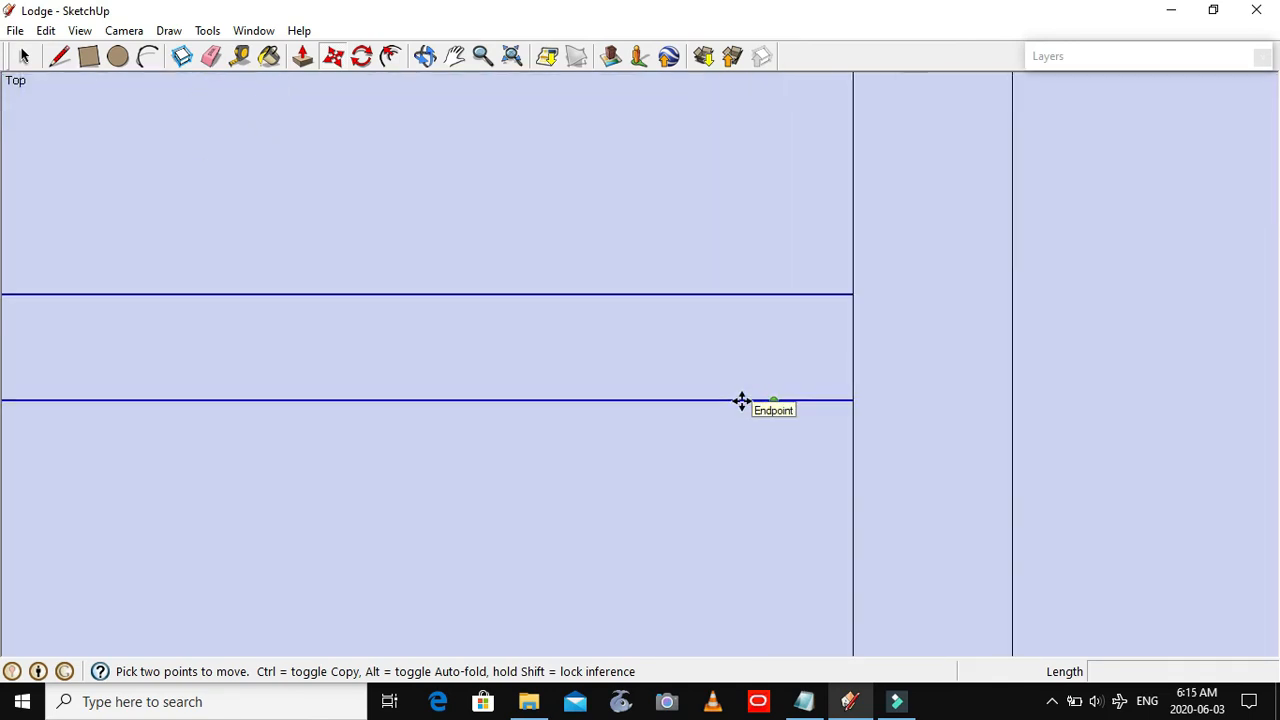
pyautogui.scroll(-8, 741, 401)
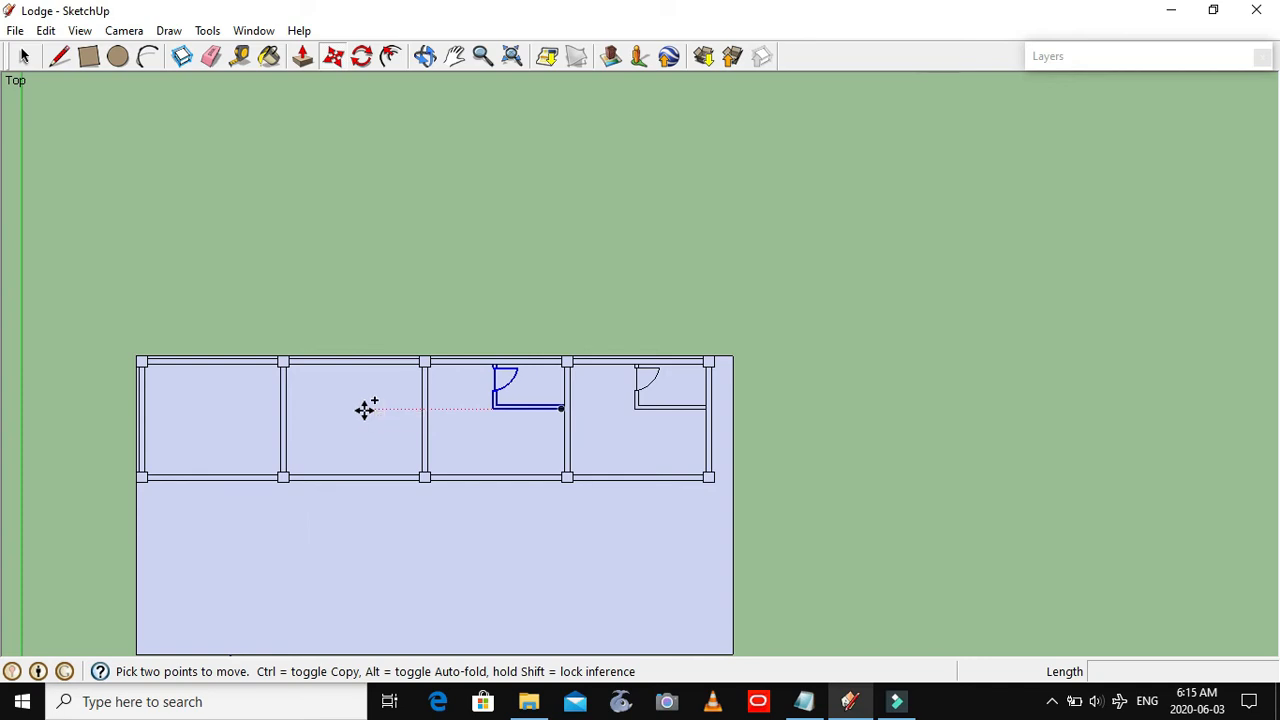
pyautogui.hotkey('ctrl', 'v')
pyautogui.scroll(5, 380, 405)
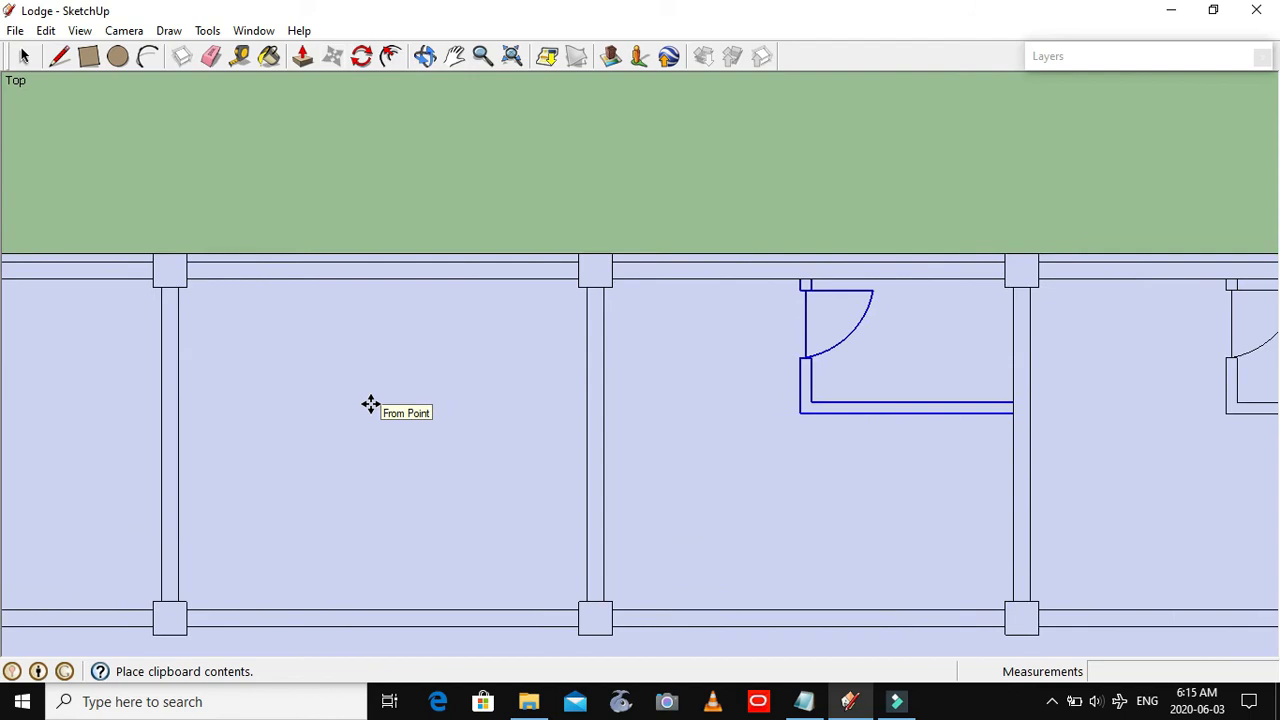
pyautogui.scroll(2, 370, 404)
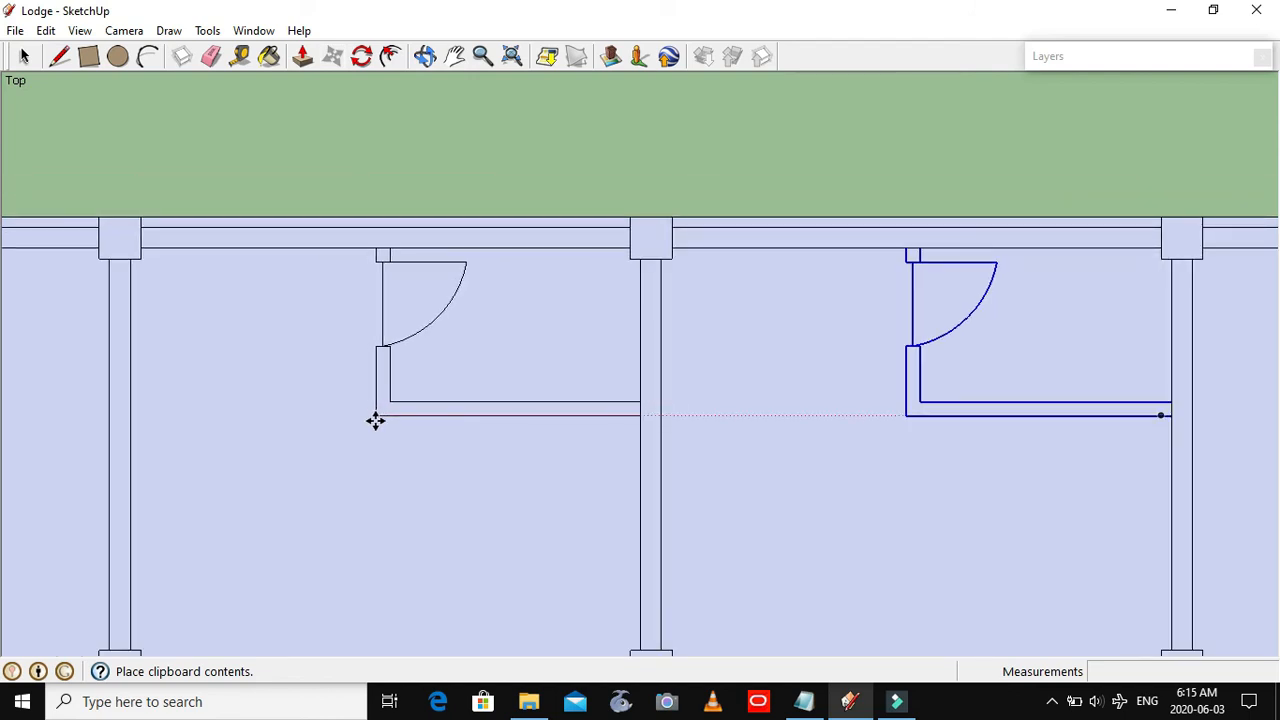
pyautogui.scroll(-8, 375, 421)
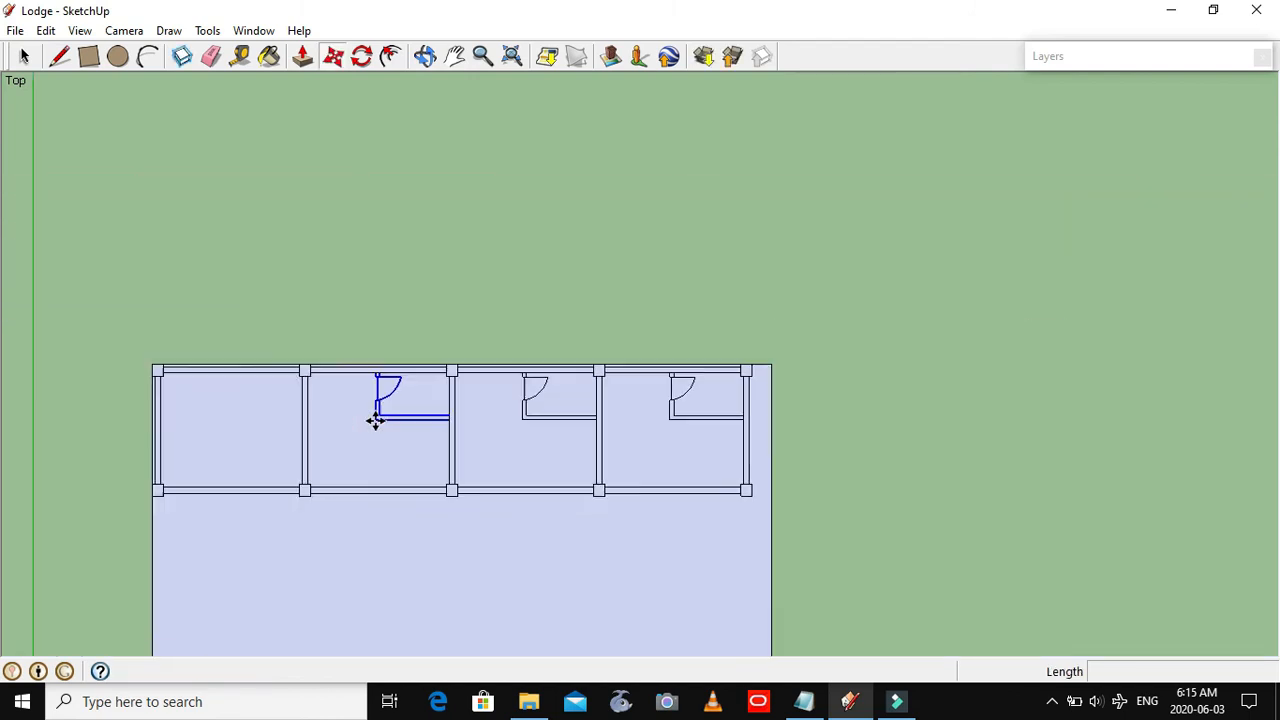
pyautogui.click(375, 420)
# Step: Paste the corner space and door into the remaining empty room, aligned with the other three, and clear the selection
pyautogui.hotkey('ctrl', 'v')
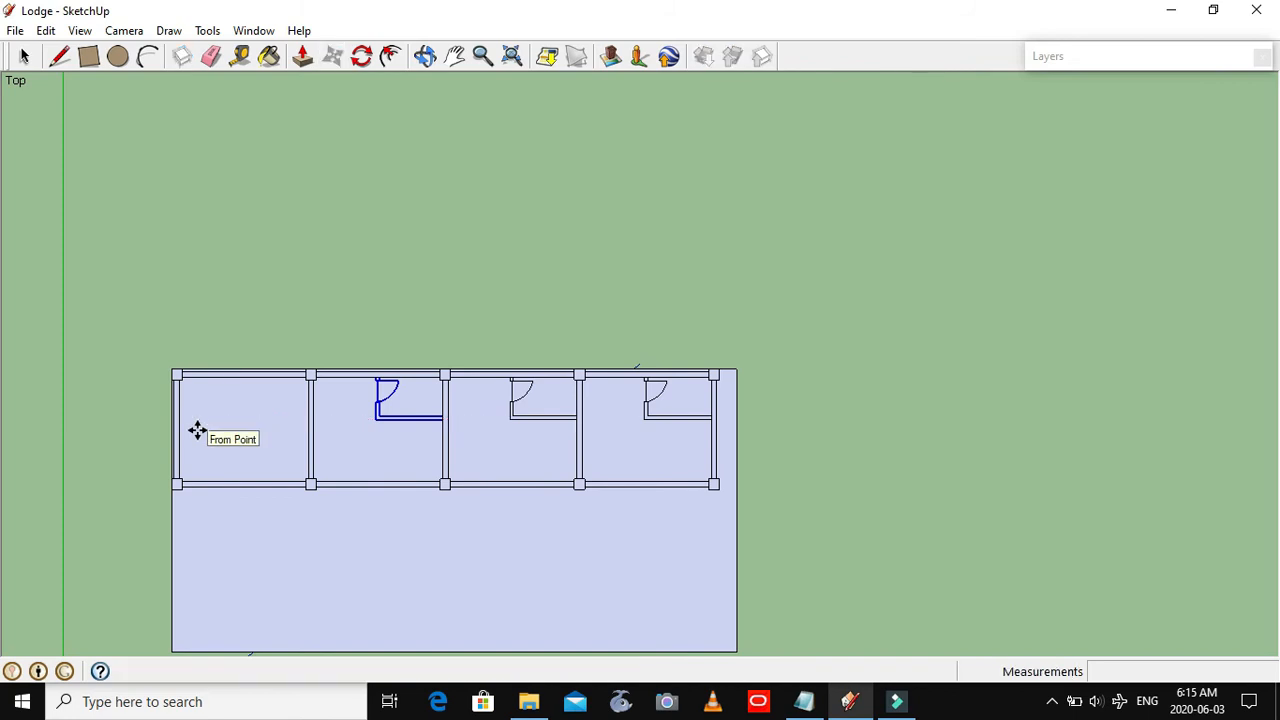
pyautogui.scroll(3, 223, 428)
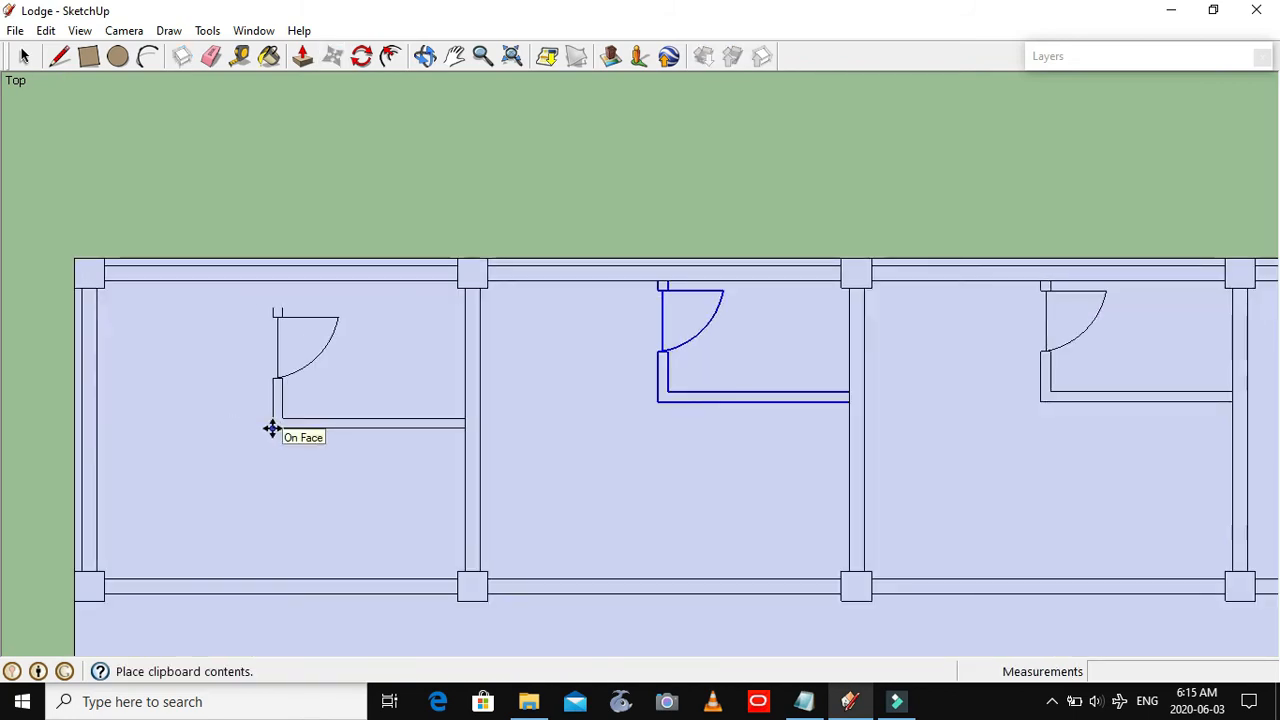
pyautogui.scroll(2, 272, 404)
pyautogui.scroll(-5, 272, 404)
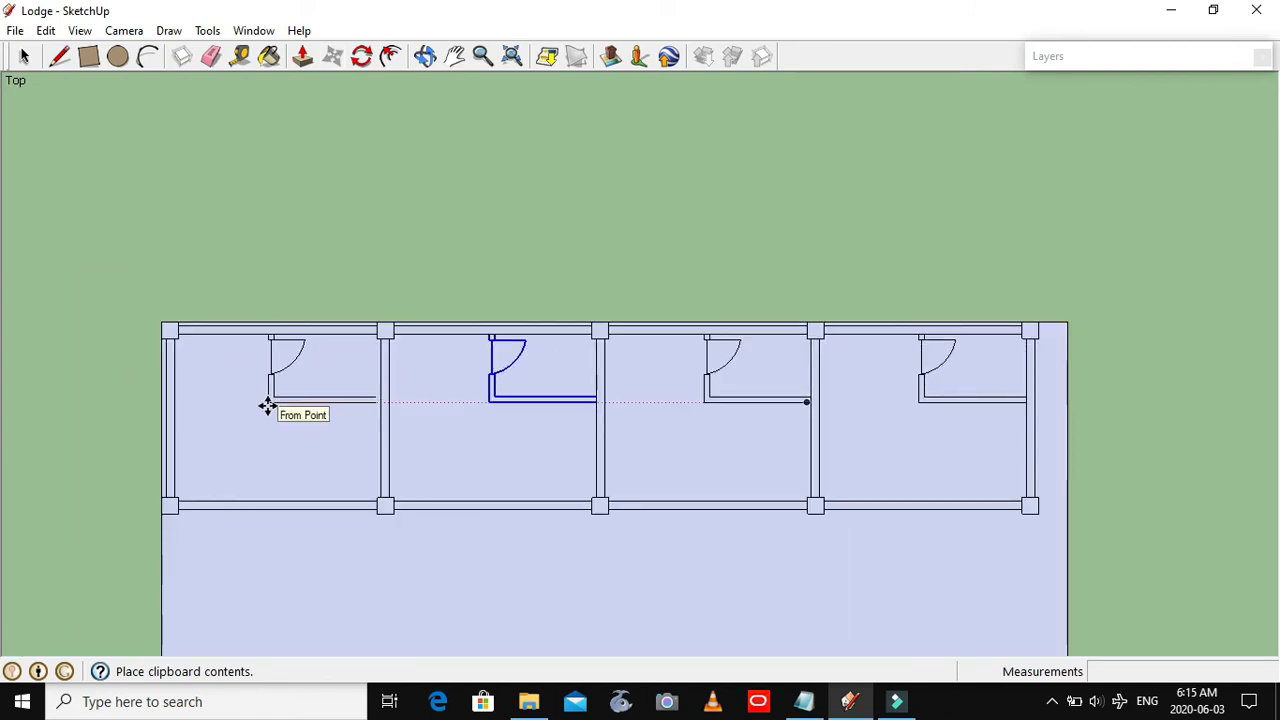
pyautogui.scroll(2, 269, 403)
pyautogui.scroll(1, 266, 406)
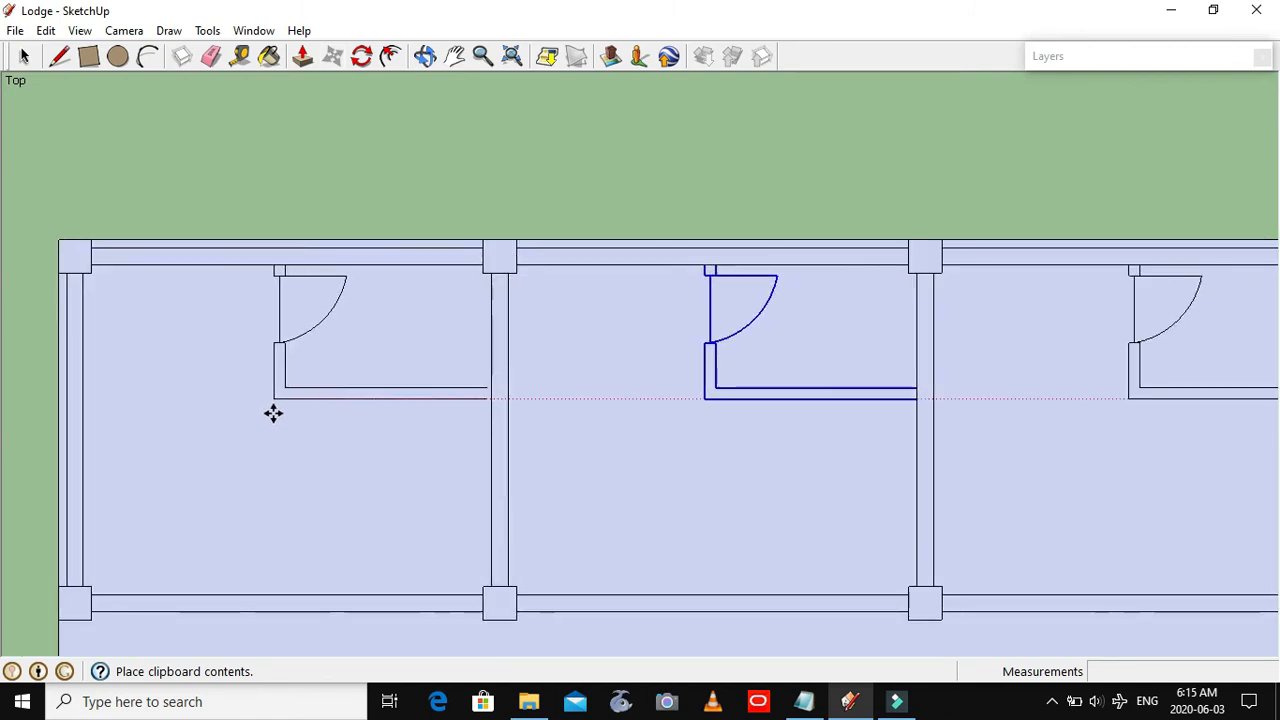
pyautogui.scroll(1, 278, 415)
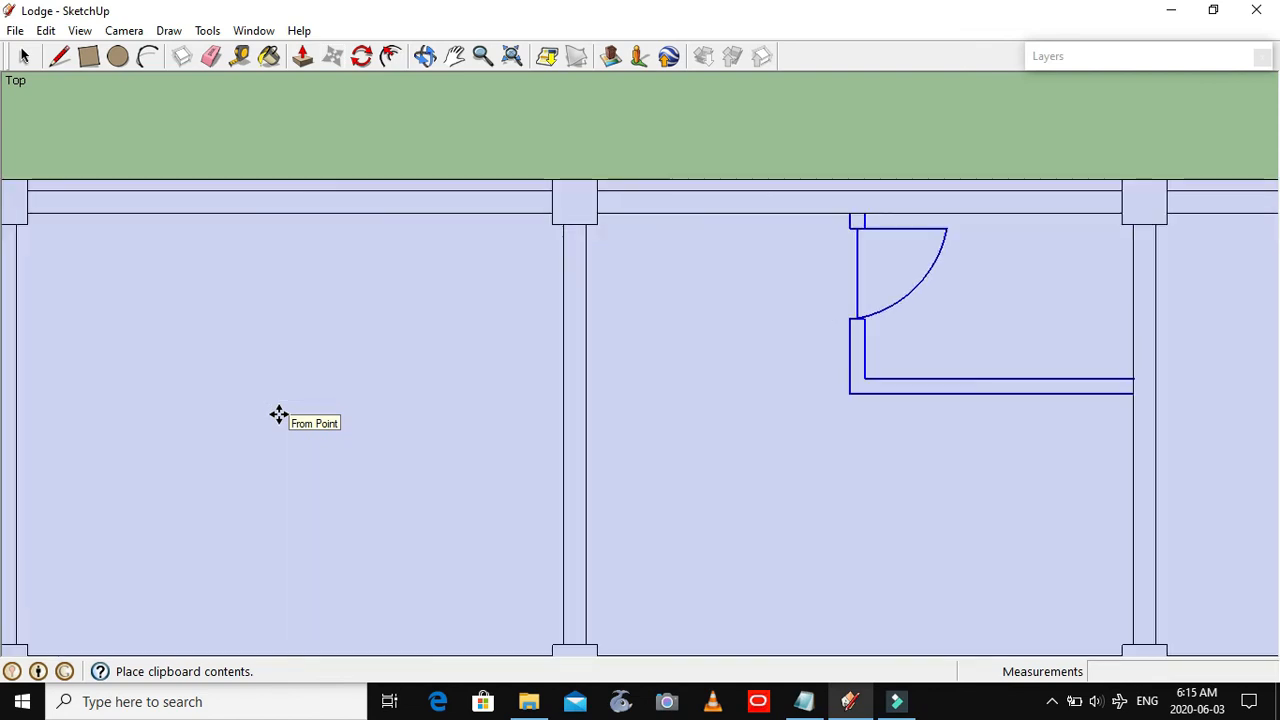
pyautogui.click(277, 415)
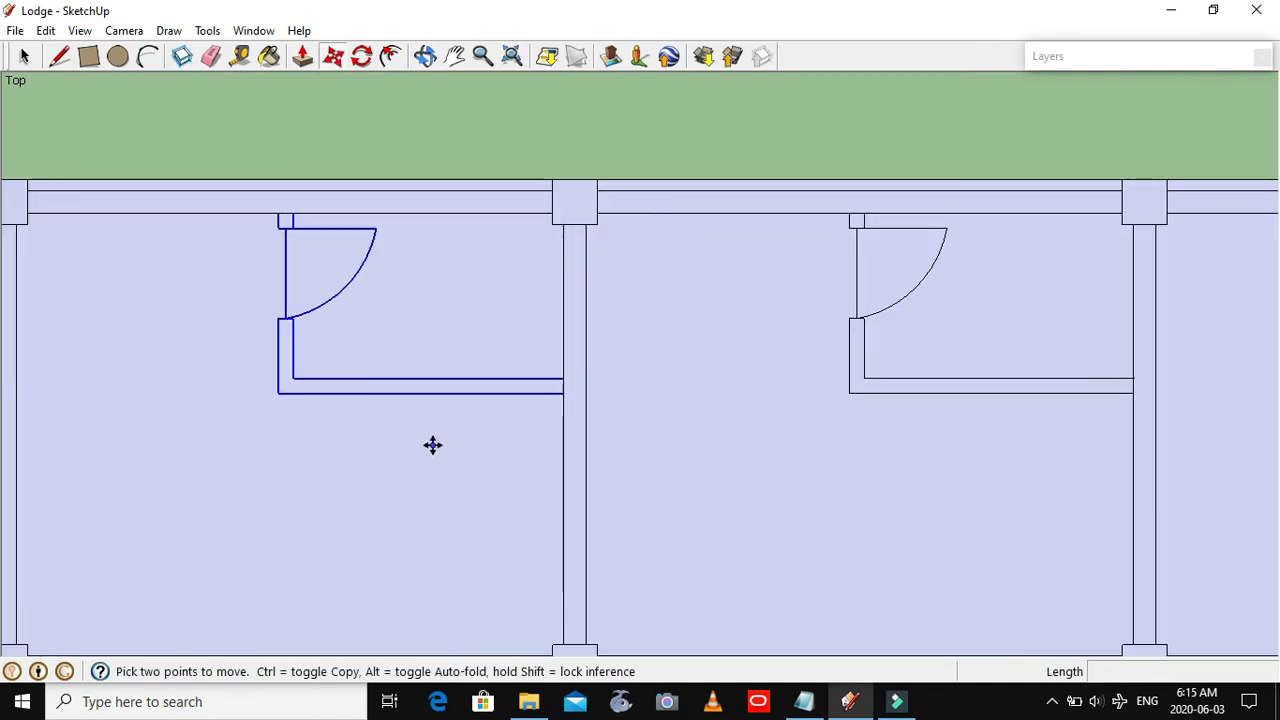
pyautogui.press('Escape')
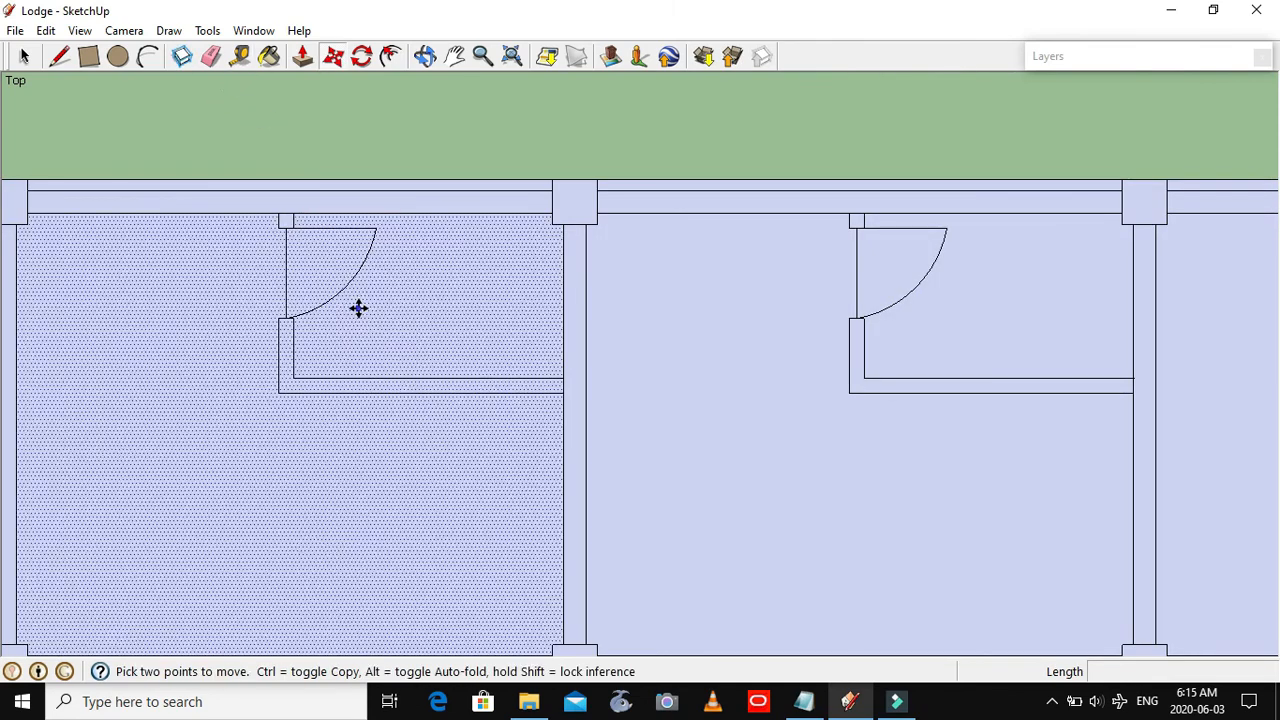
# Step: Measure the inner length of the lower wall of the newly pasted corner space
pyautogui.press('t')
pyautogui.click(562, 377)
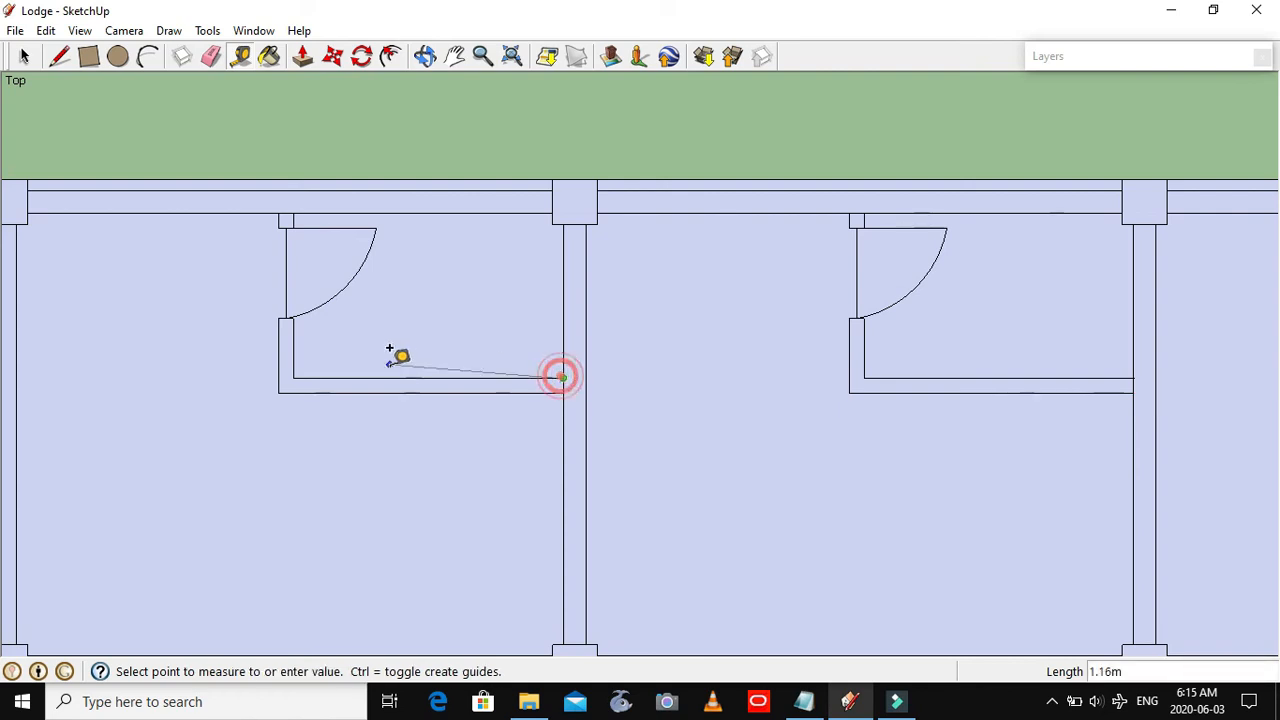
pyautogui.click(296, 362)
# Step: Place a guide 0.1 m from the column face at the start of the original end room's lower wall
pyautogui.scroll(-5, 830, 540)
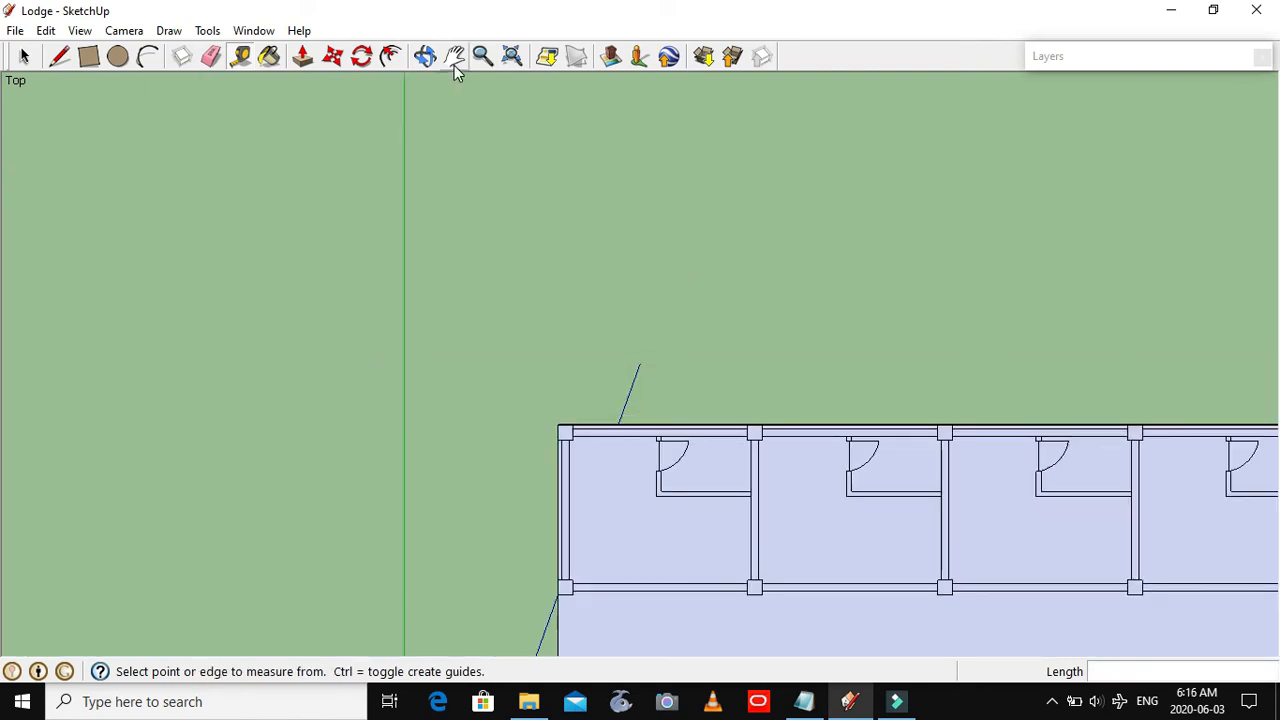
pyautogui.click(455, 56)
pyautogui.moveTo(861, 429); pyautogui.dragTo(670, 305)
pyautogui.scroll(2, 811, 409)
pyautogui.scroll(-1, 811, 409)
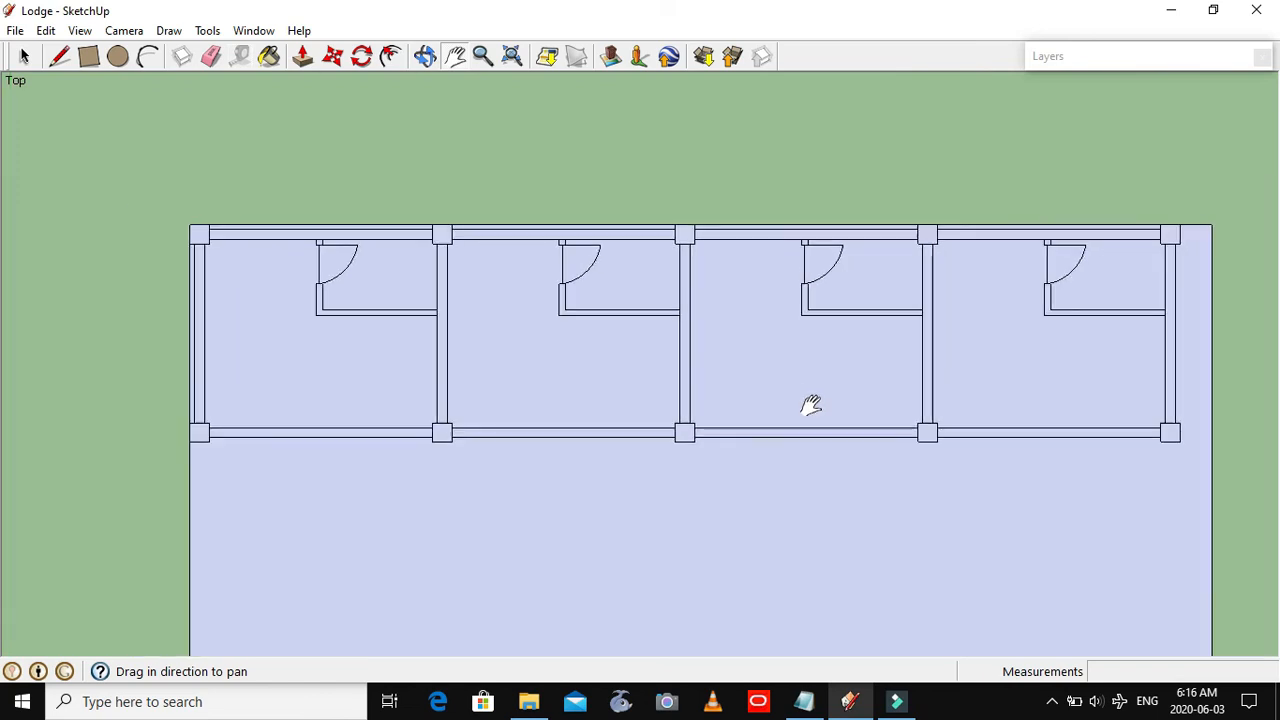
pyautogui.scroll(-1, 794, 354)
pyautogui.moveTo(794, 354)
pyautogui.mouseDown(button='middle')
pyautogui.moveTo(766, 346)
pyautogui.moveTo(806, 336)
pyautogui.mouseUp(button='middle')
pyautogui.scroll(1, 806, 336)
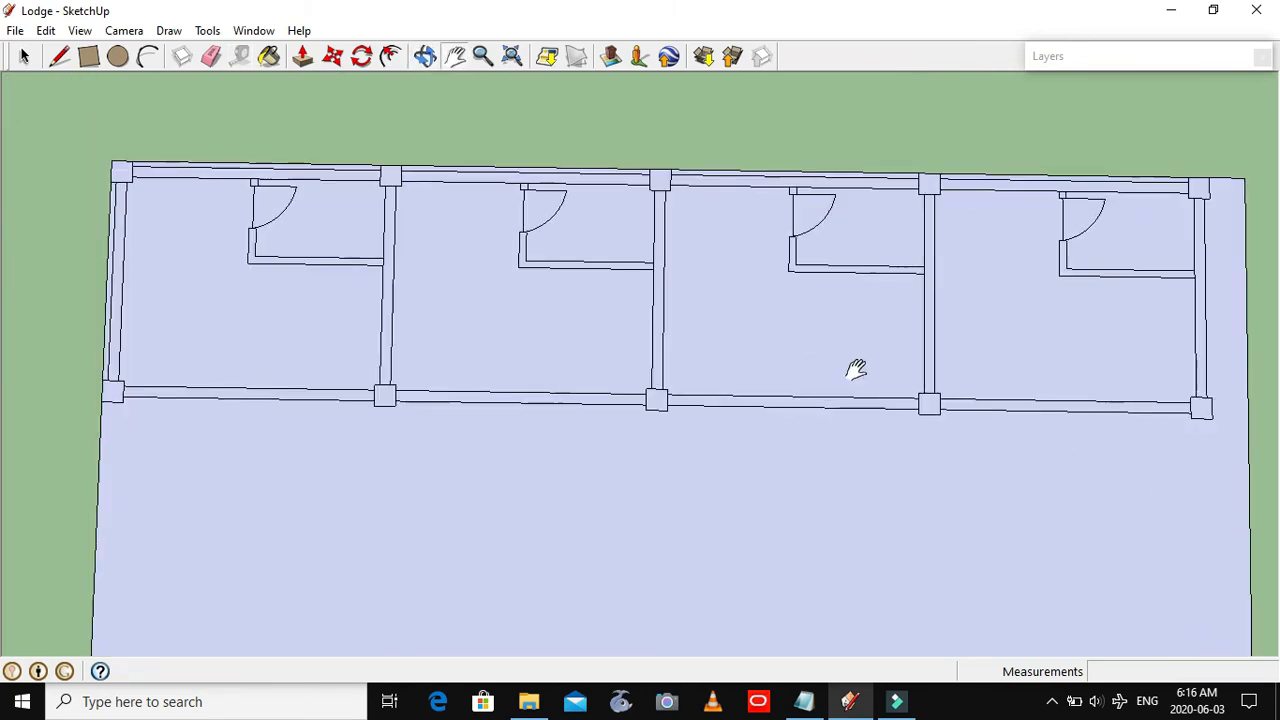
pyautogui.press('t')
pyautogui.scroll(5, 957, 403)
pyautogui.click(930, 393)
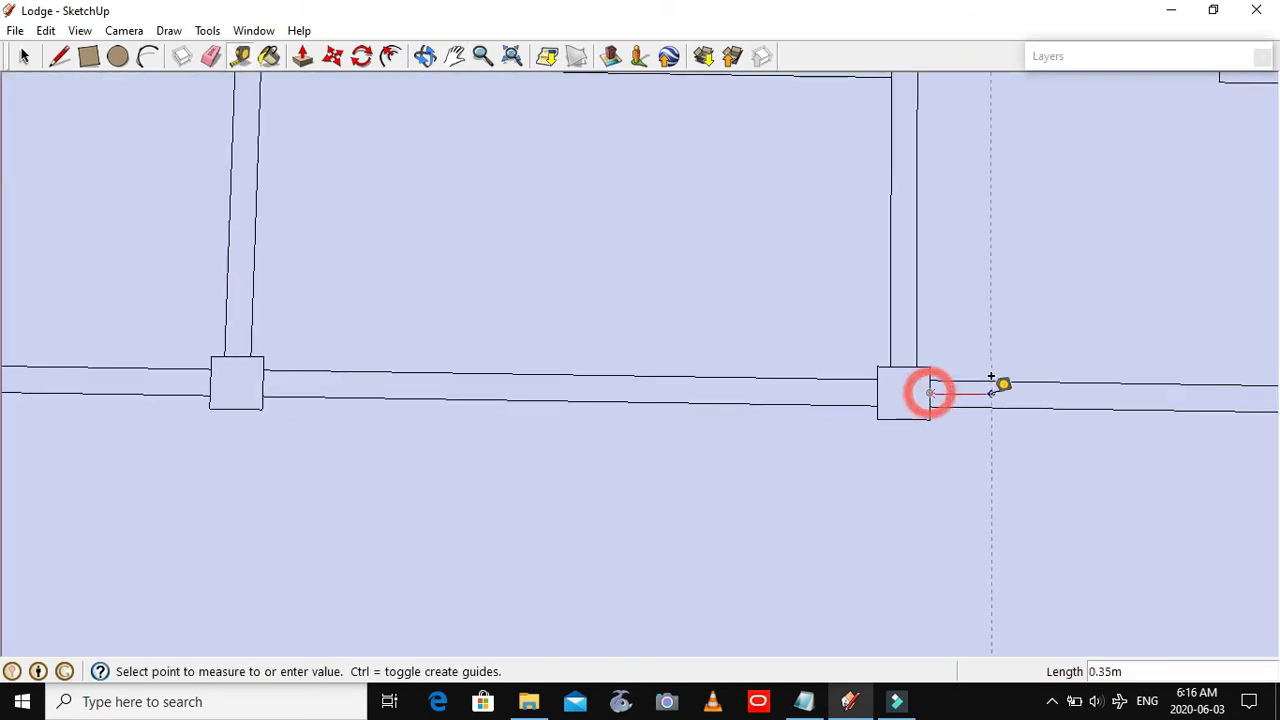
pyautogui.write('.1')
pyautogui.press('Return')
pyautogui.scroll(-3, 1016, 413)
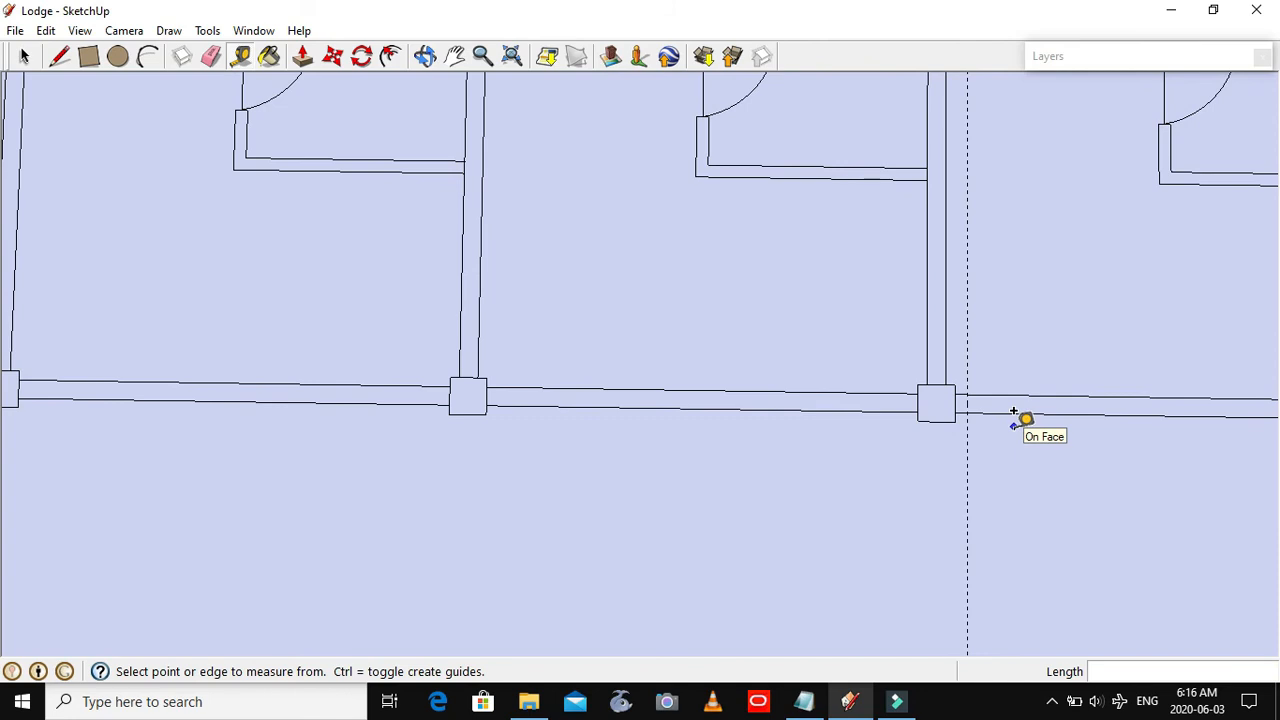
# Step: Check the notes for the D1 door width and draw a 0.8 m line from the guide along the middle of the end room's lower wall
pyautogui.press('space')
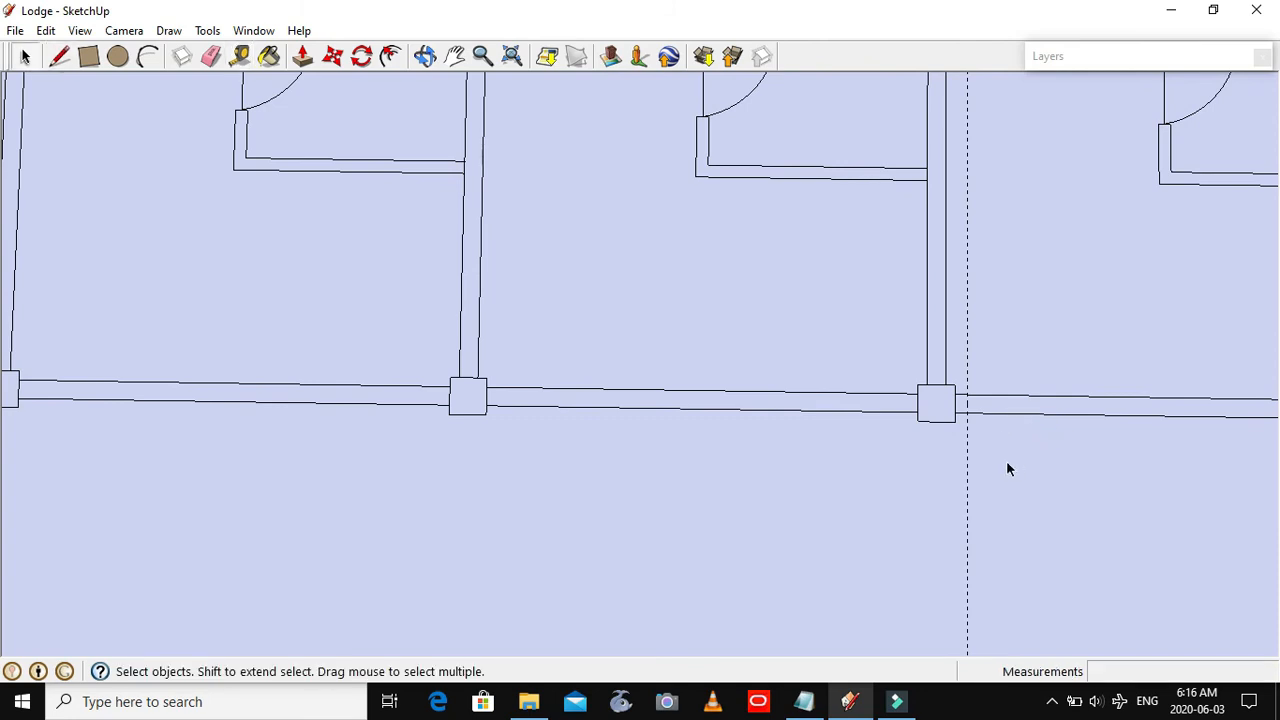
pyautogui.press('l')
pyautogui.scroll(-2, 1007, 460)
pyautogui.scroll(-2, 1071, 557)
pyautogui.scroll(6, 1150, 485)
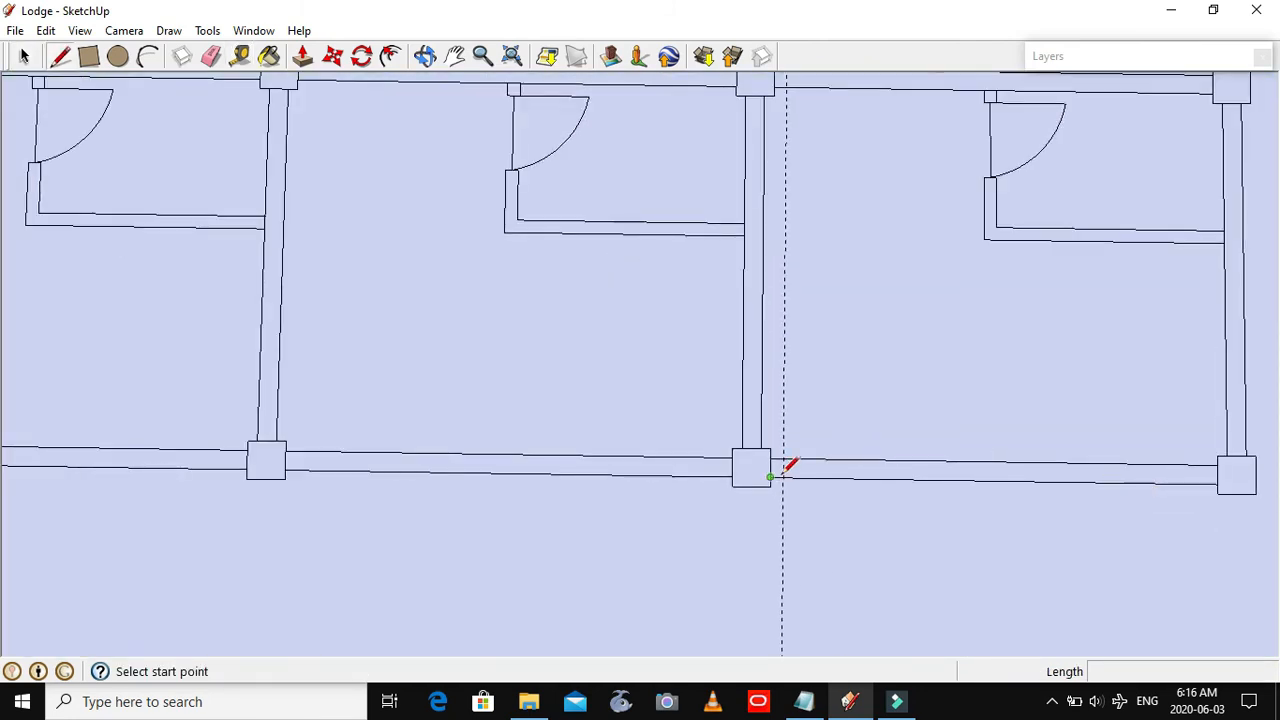
pyautogui.scroll(2, 785, 463)
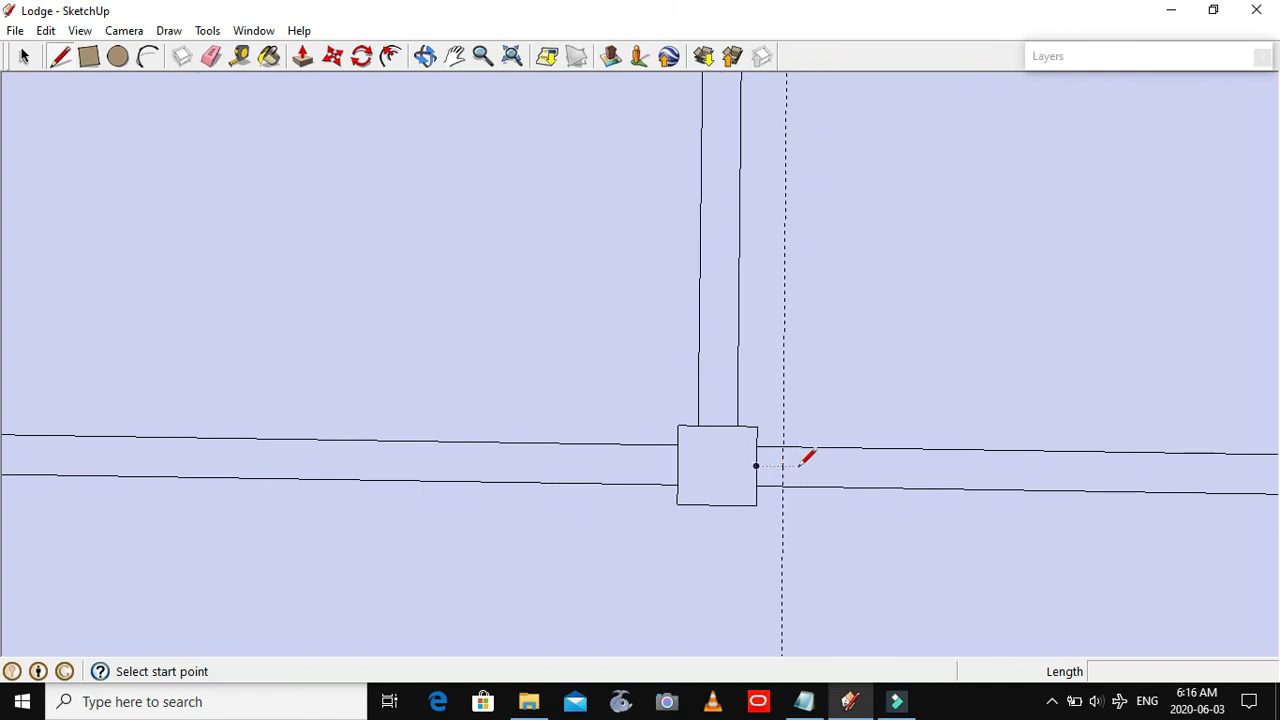
pyautogui.click(782, 466)
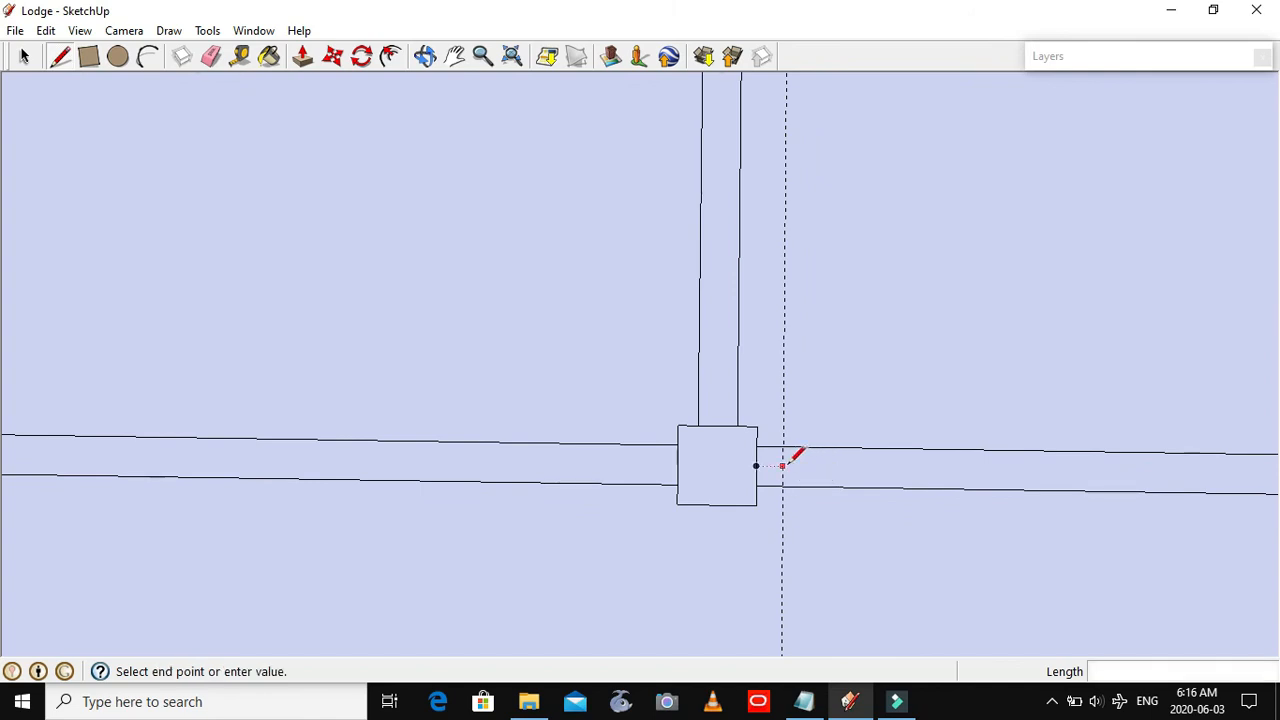
pyautogui.click(804, 701)
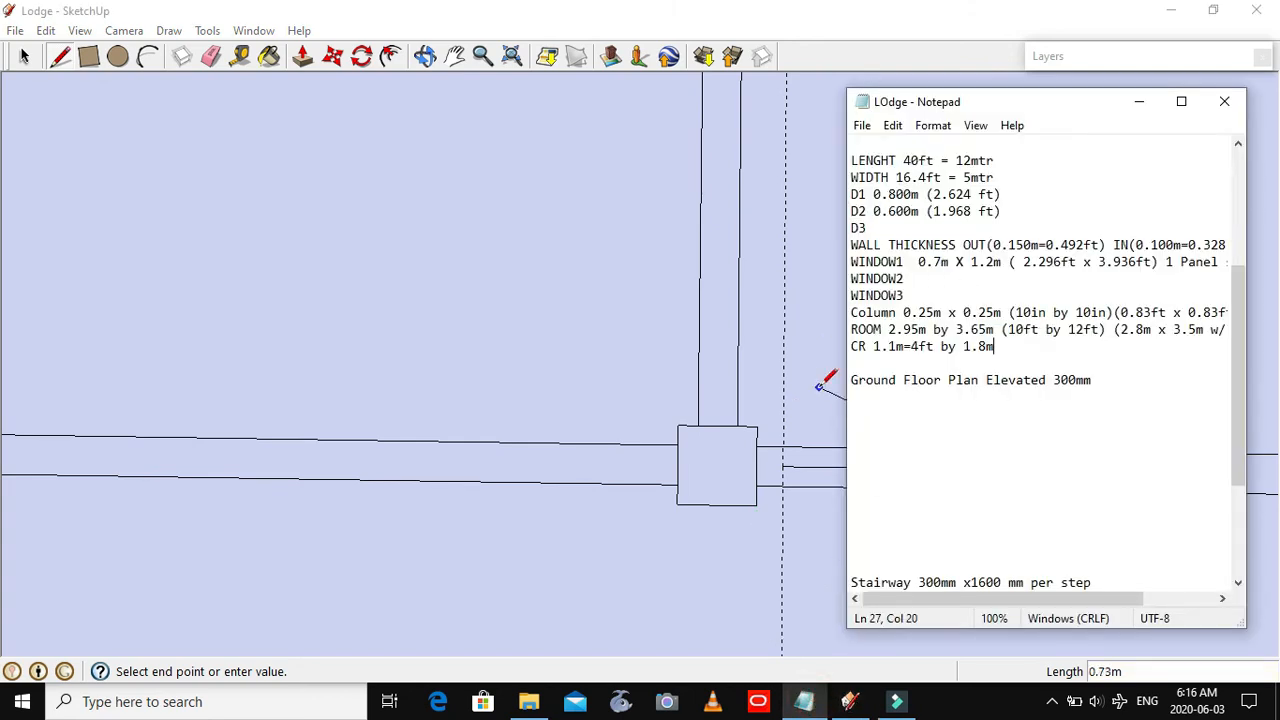
pyautogui.click(1139, 101)
# Step: Close both ends of the door opening with jamb lines across the full thickness of the end room's lower wall
pyautogui.click(993, 469)
pyautogui.click(993, 488)
pyautogui.click(993, 469)
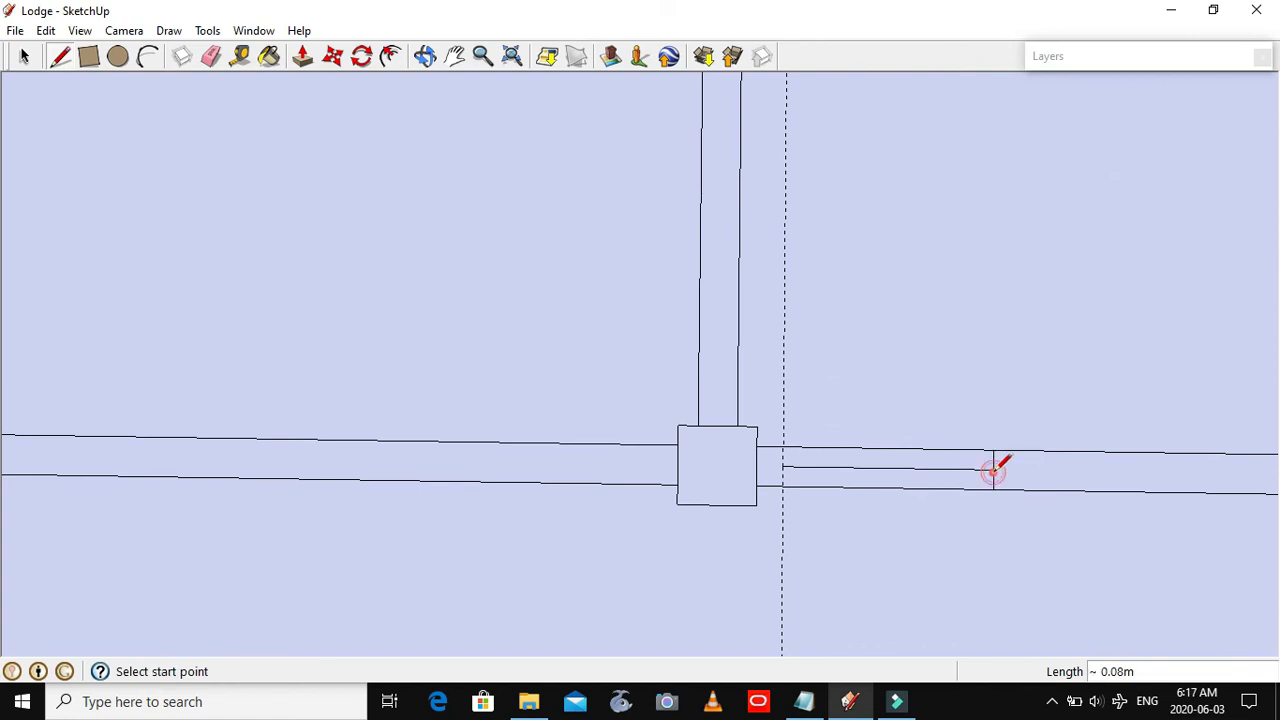
pyautogui.click(783, 466)
pyautogui.click(783, 447)
pyautogui.click(783, 466)
pyautogui.click(783, 486)
# Step: Erase the guide and the two wall face lines between the jambs, keeping the centre line of the end room's door opening
pyautogui.scroll(-2, 826, 498)
pyautogui.scroll(-3, 866, 503)
pyautogui.scroll(4, 866, 503)
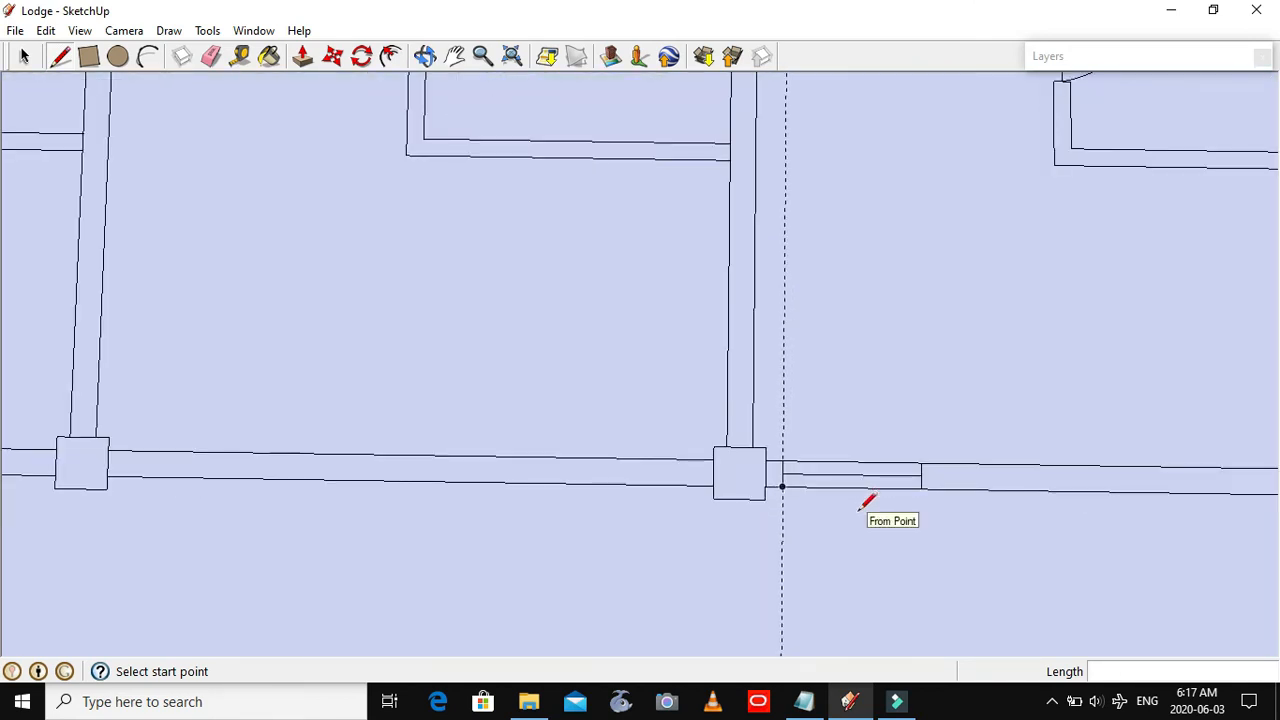
pyautogui.press('e')
pyautogui.click(783, 426)
pyautogui.click(814, 463)
pyautogui.click(813, 474)
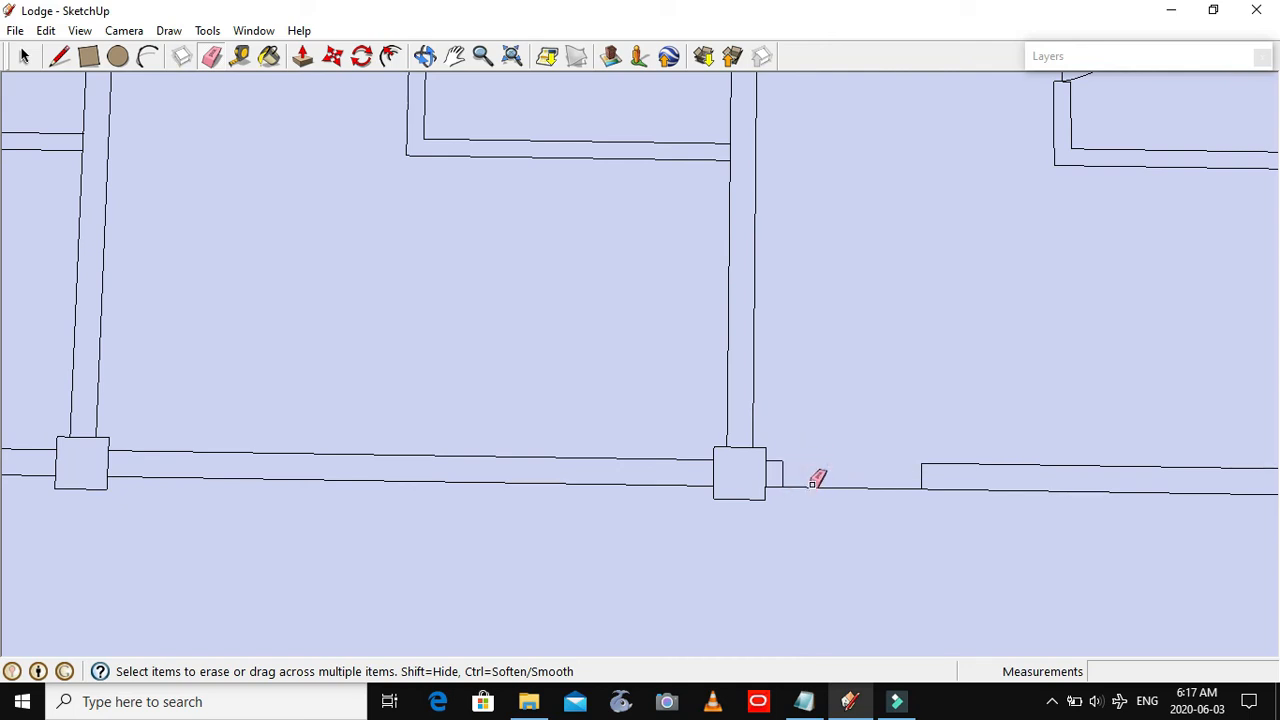
pyautogui.scroll(-4, 812, 486)
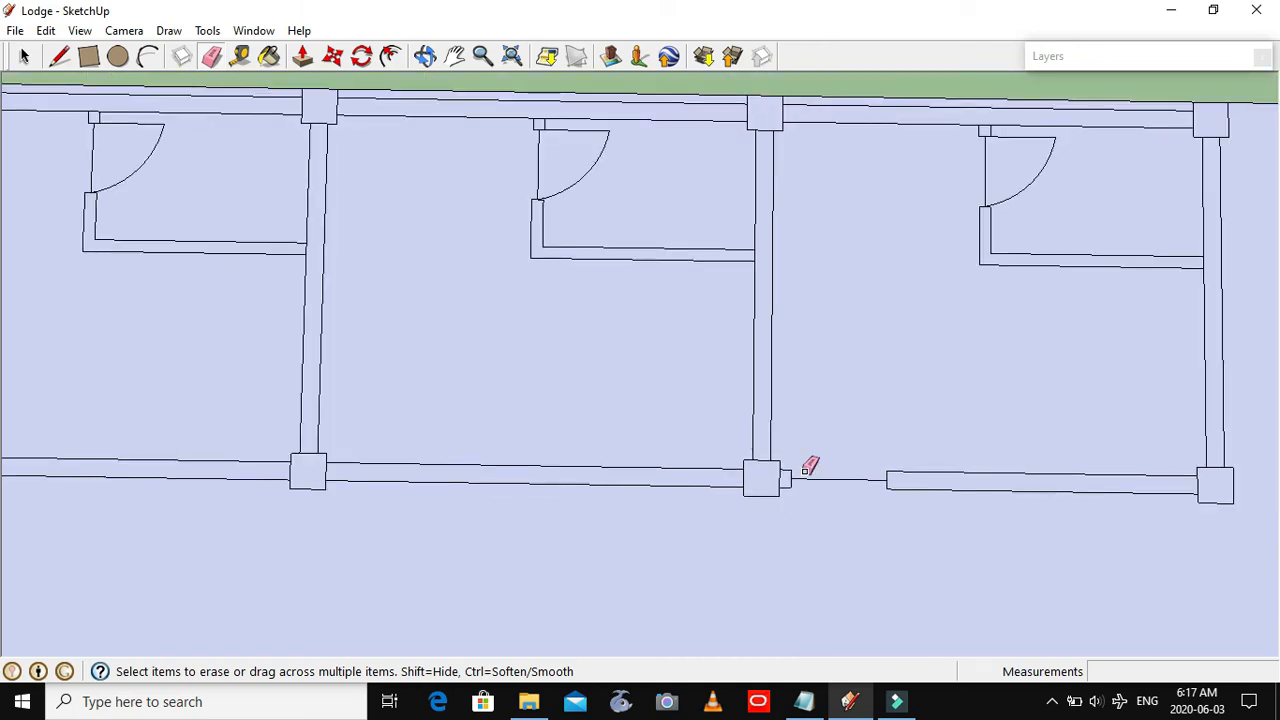
# Step: Draw the door leaf into the end room, as long as the opening, and its swing arc with a bulge of about 0.15 m
pyautogui.press('l')
pyautogui.scroll(4, 805, 490)
pyautogui.click(789, 482)
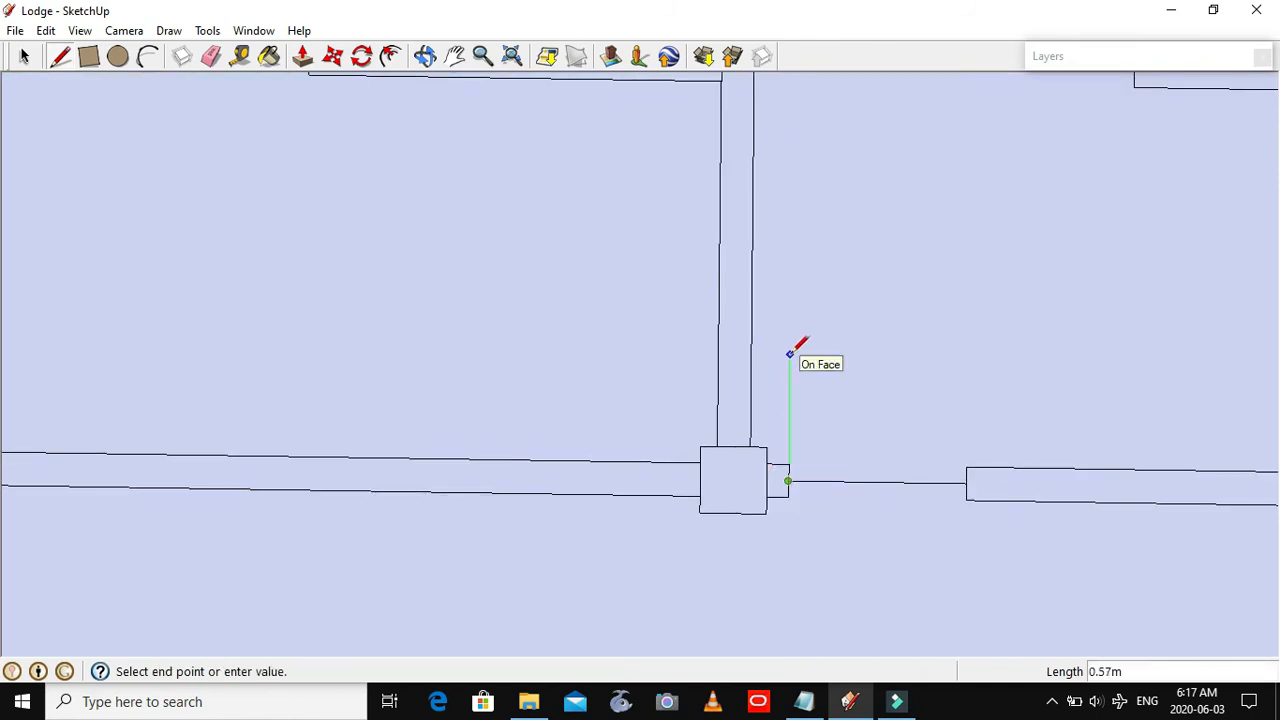
pyautogui.click(149, 56)
pyautogui.click(966, 484)
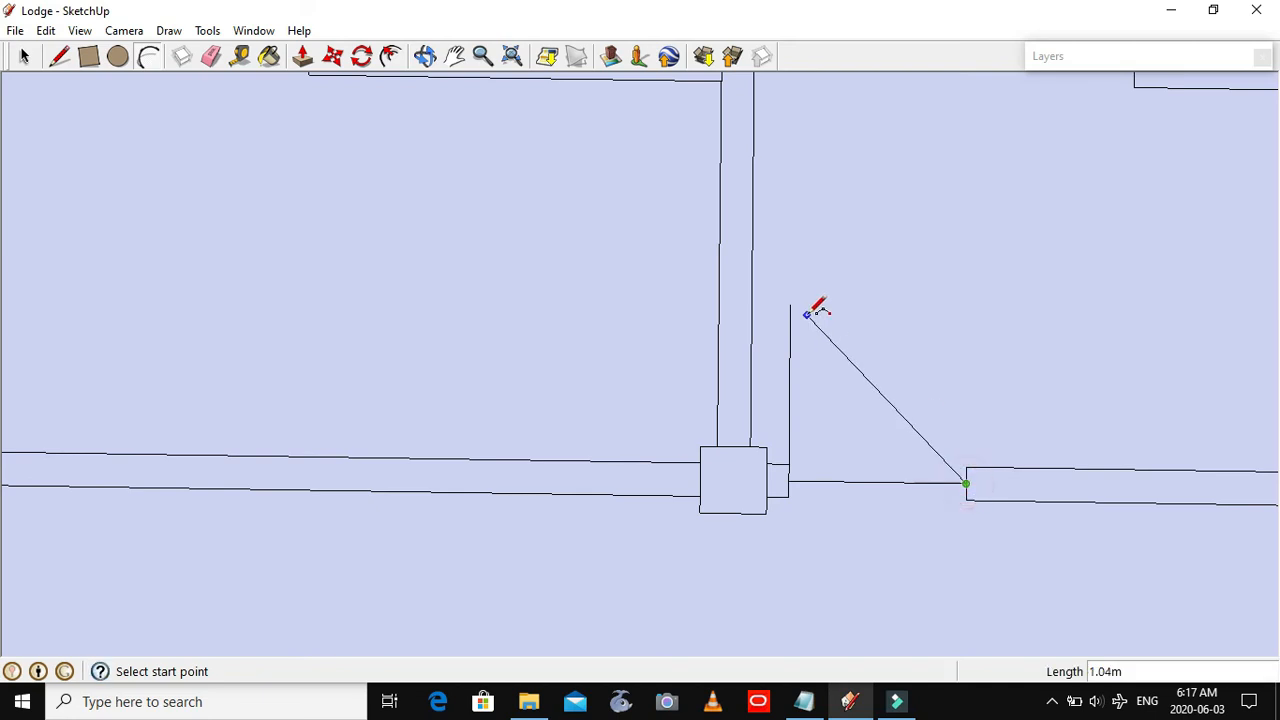
pyautogui.click(791, 303)
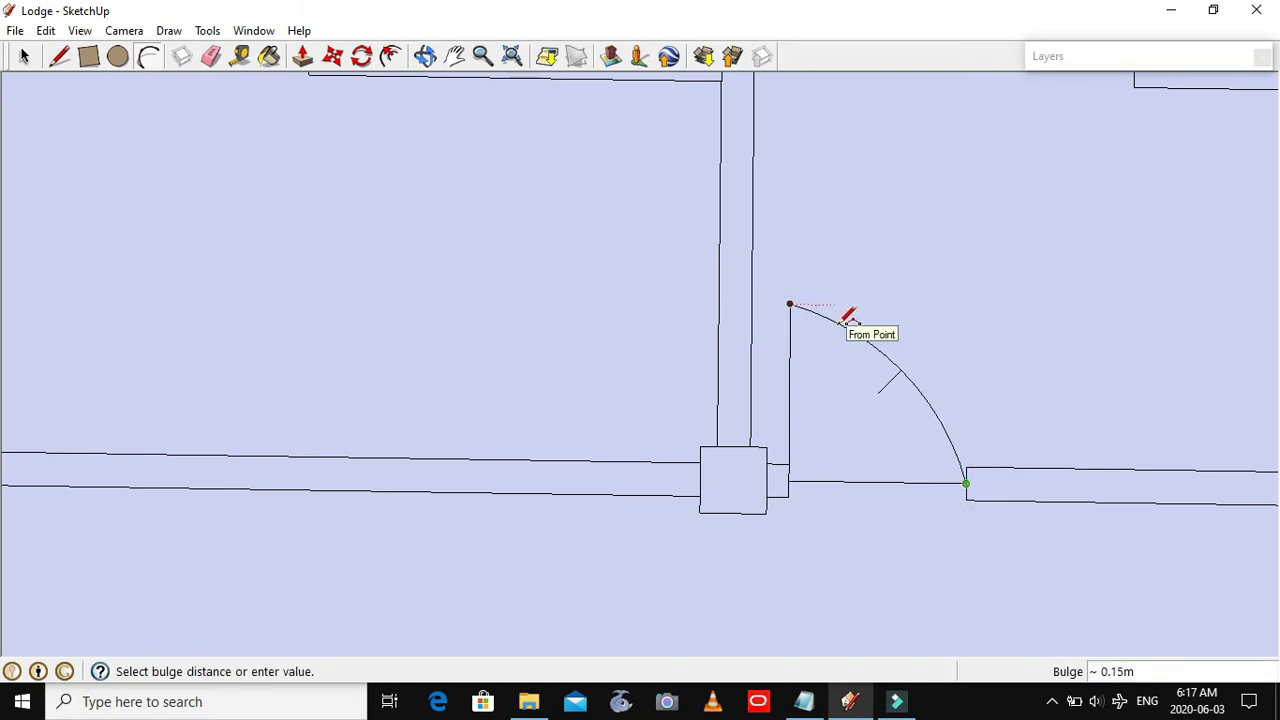
pyautogui.click(845, 320)
pyautogui.scroll(-5, 880, 555)
pyautogui.scroll(6, 880, 540)
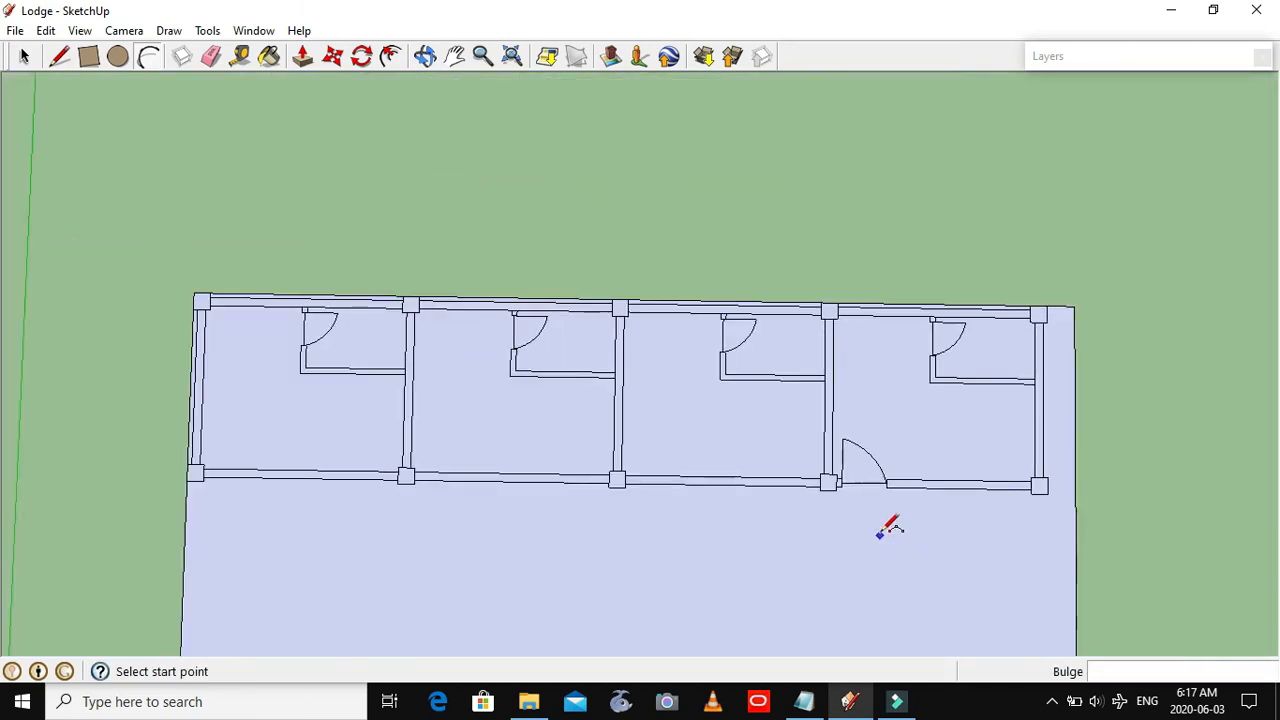
pyautogui.scroll(-5, 866, 438)
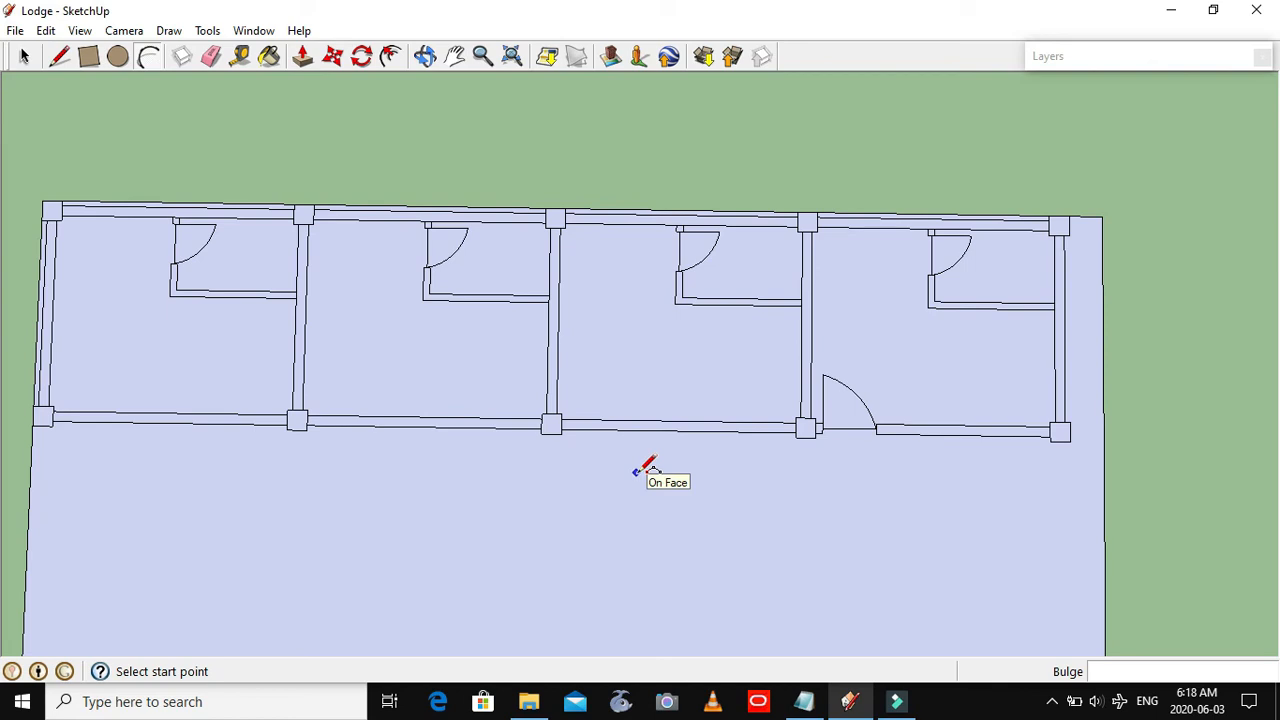
pyautogui.scroll(-2, 875, 478)
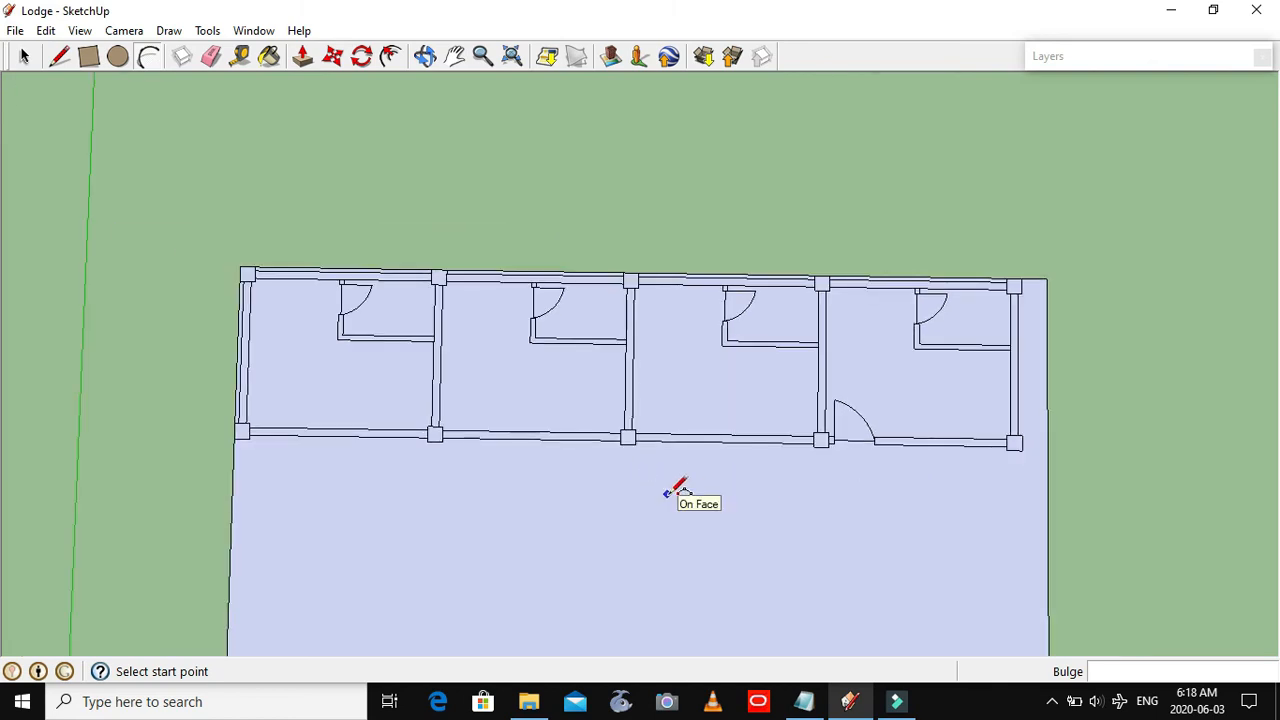
pyautogui.scroll(2, 690, 446)
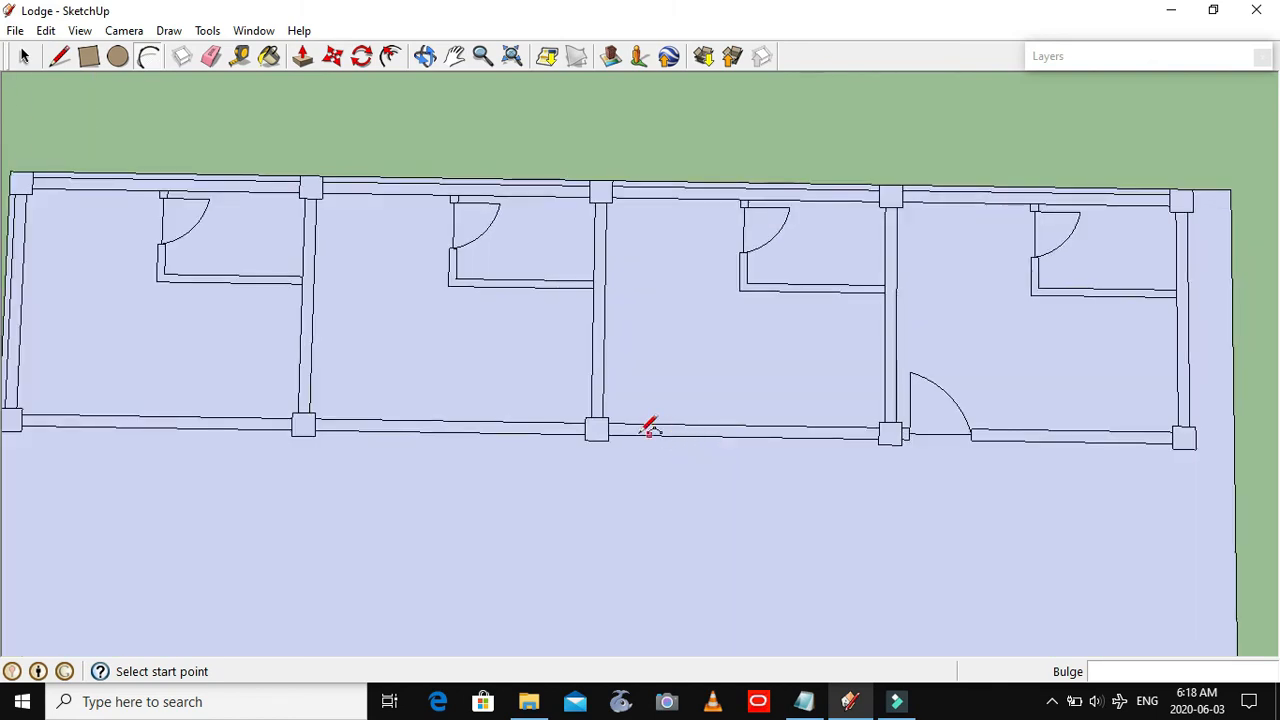
pyautogui.scroll(2, 625, 422)
pyautogui.scroll(2, 620, 422)
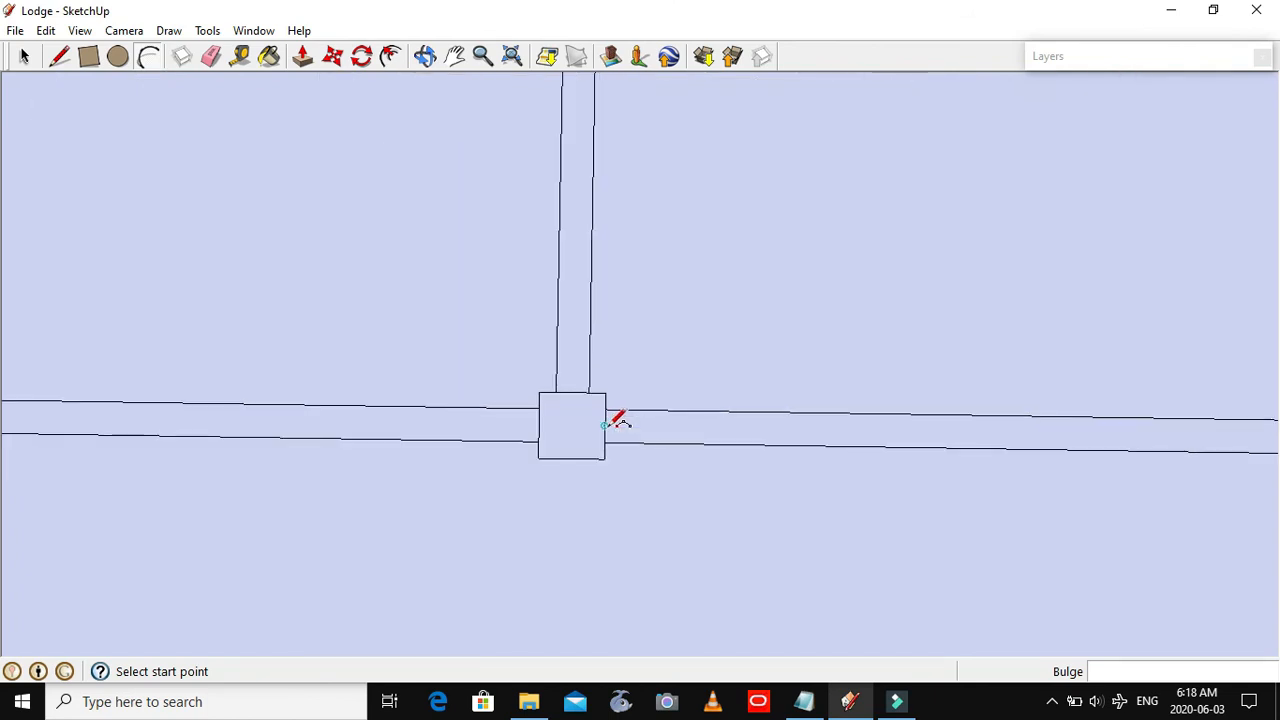
pyautogui.click(604, 427)
pyautogui.click(665, 427)
pyautogui.click(623, 426)
pyautogui.click(605, 426)
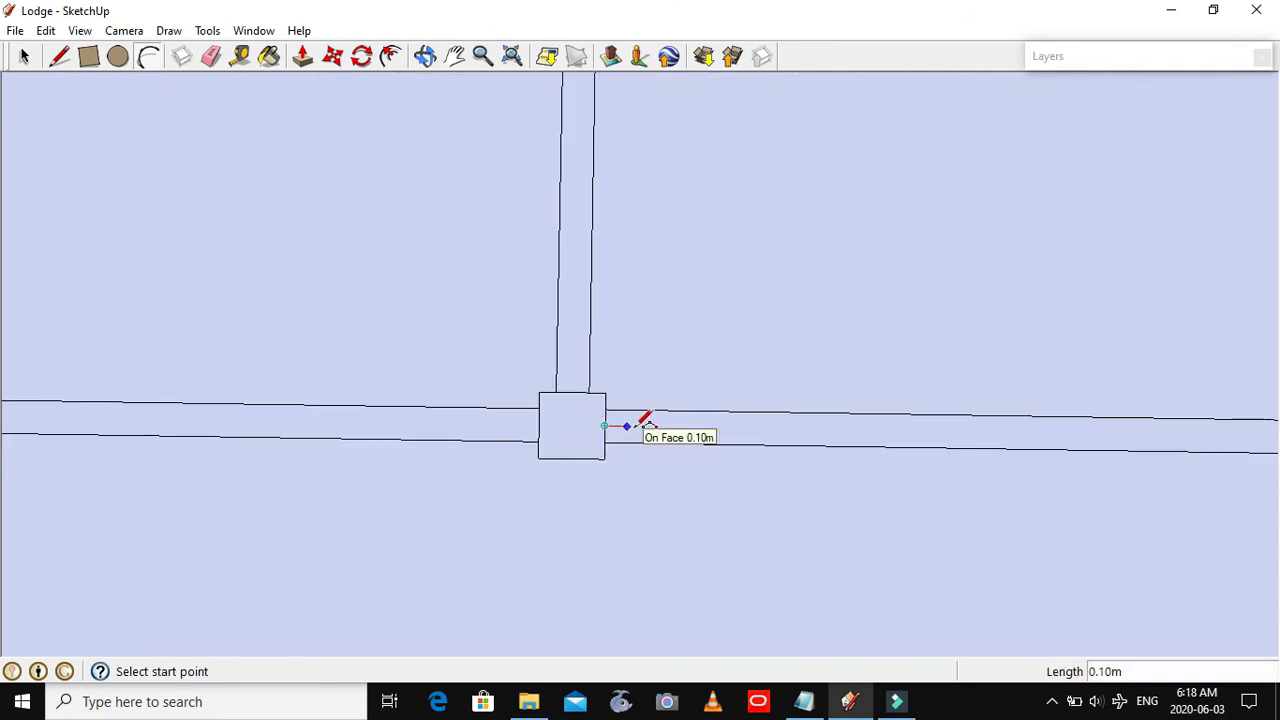
pyautogui.click(637, 426)
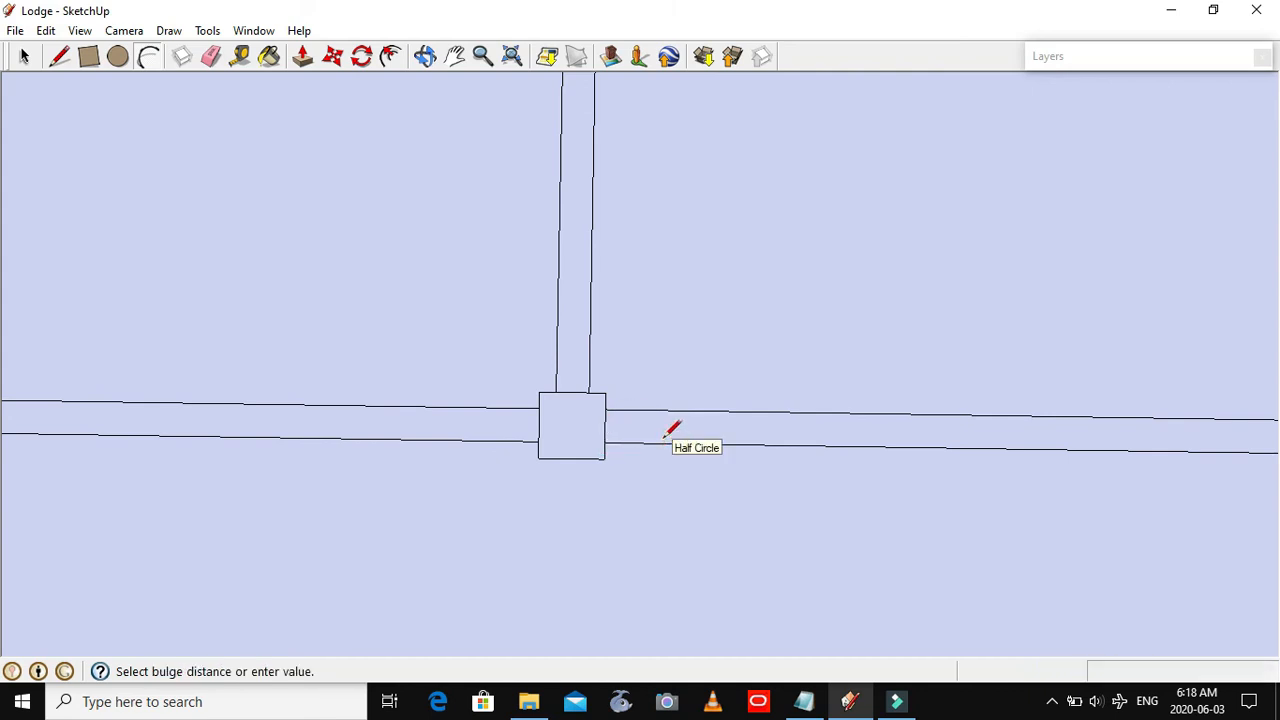
pyautogui.press('space')
# Step: Place a guide 0.1 m from the column face at the start of the adjacent room's lower wall
pyautogui.press('t')
pyautogui.click(604, 426)
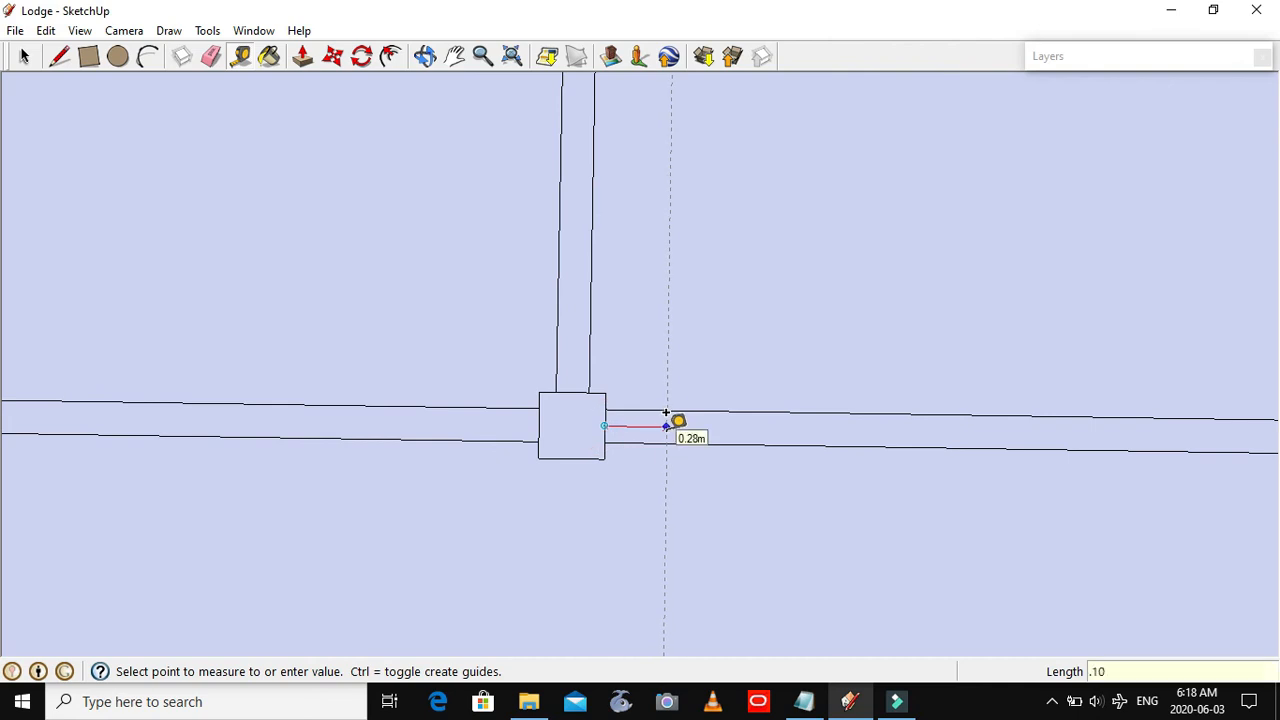
pyautogui.press('Return')
pyautogui.press('l')
pyautogui.press('space')
# Step: Outline a 0.8 m door opening from the guide in the adjacent room's lower wall, with a centre line and jamb lines at both ends
pyautogui.press('l')
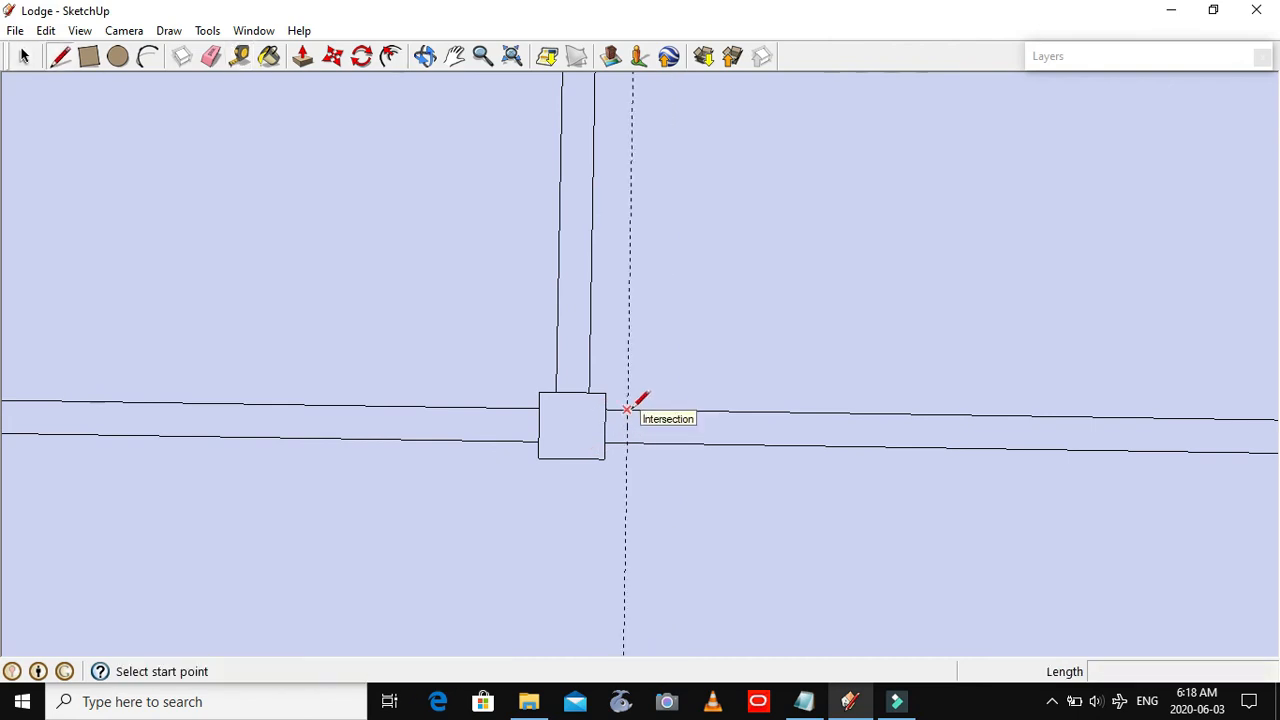
pyautogui.click(627, 409)
pyautogui.click(626, 442)
pyautogui.click(627, 427)
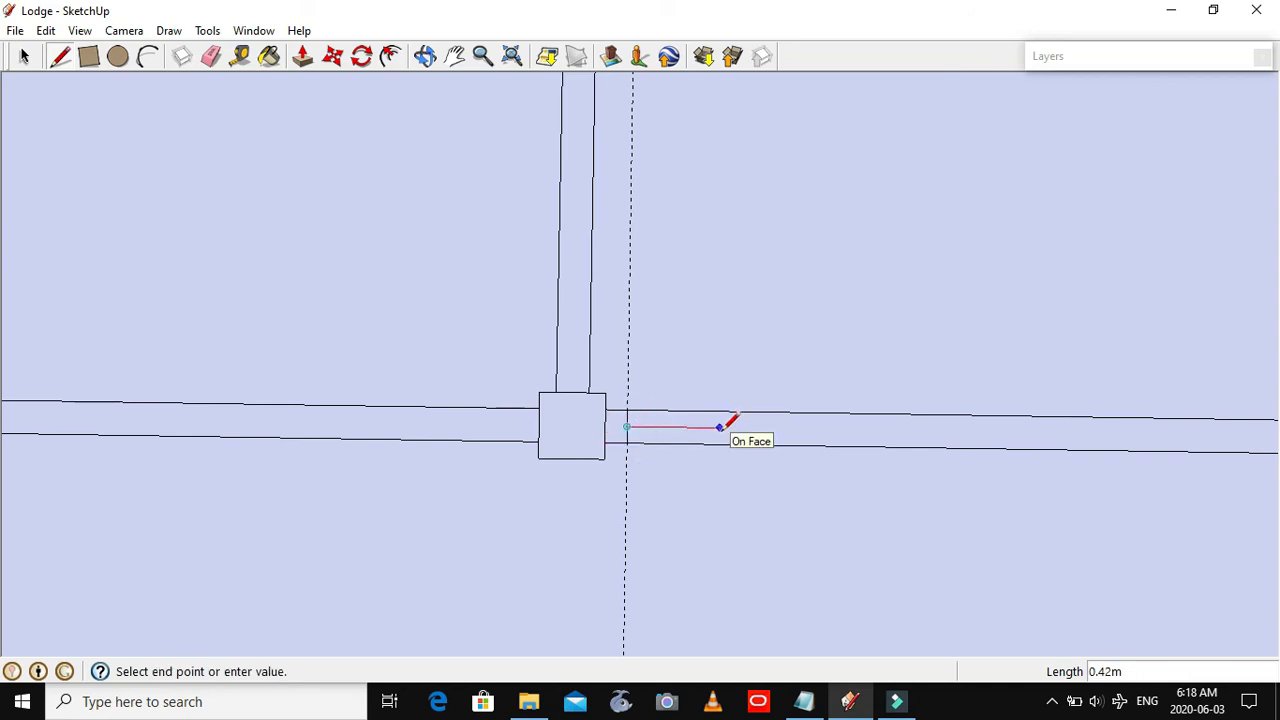
pyautogui.press('Return')
pyautogui.scroll(2, 803, 445)
pyautogui.click(802, 443)
pyautogui.click(802, 415)
pyautogui.click(803, 398)
pyautogui.scroll(-3, 804, 400)
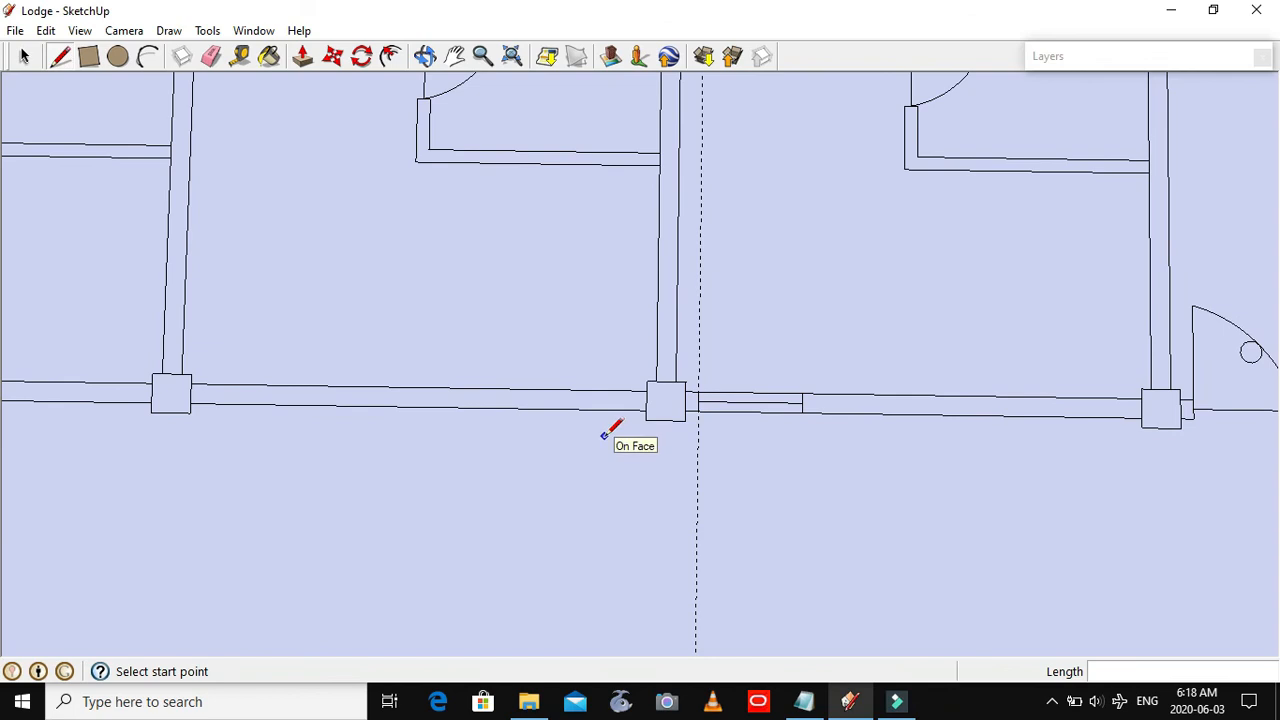
# Step: Erase the wall face lines and the centre line between the jambs of the adjacent room's door opening
pyautogui.press('e')
pyautogui.click(769, 392)
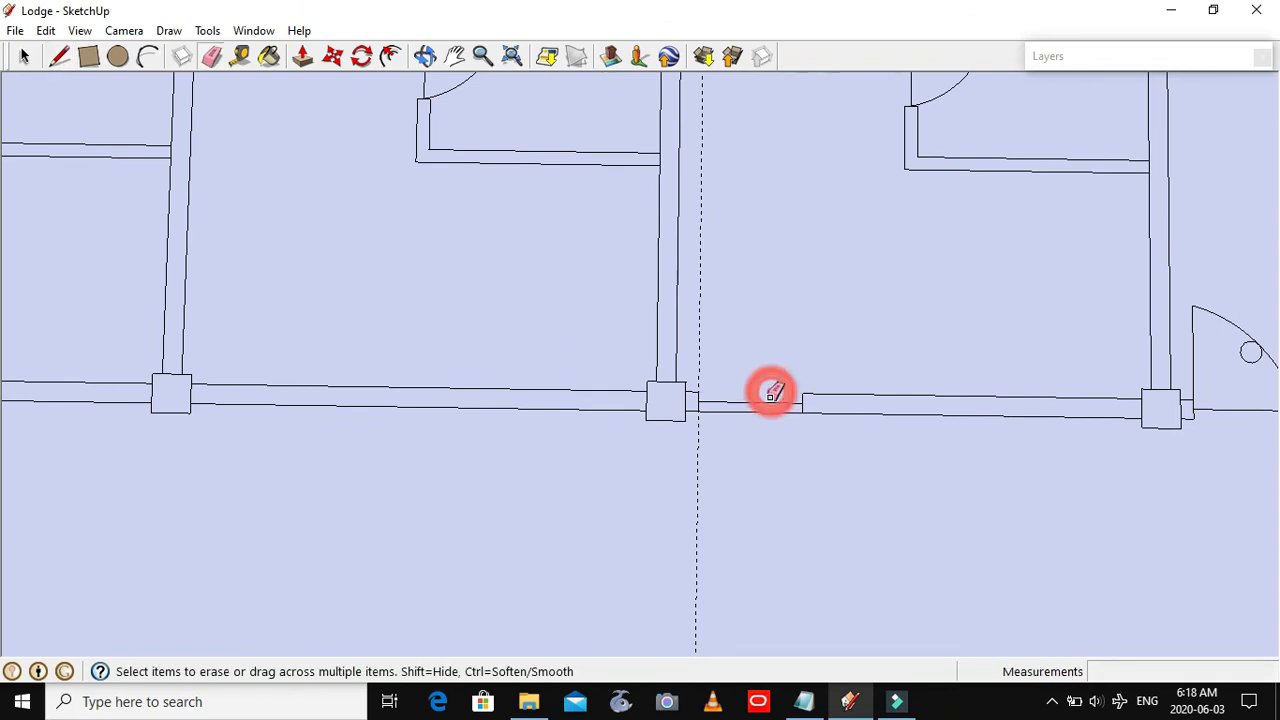
pyautogui.click(752, 410)
pyautogui.scroll(-5, 657, 409)
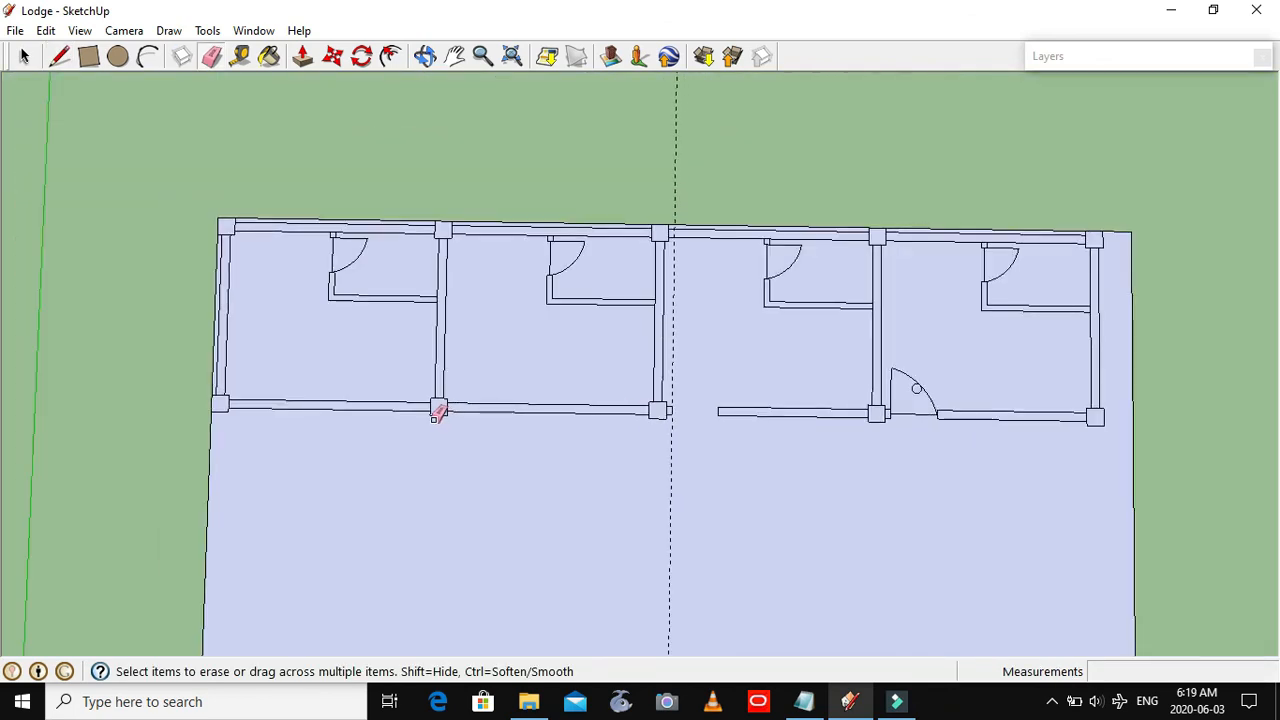
# Step: Place a guide 0.1 m from the column face at the start of the lower wall in the second room from the opposite end
pyautogui.scroll(5, 466, 406)
pyautogui.press('l')
pyautogui.press('t')
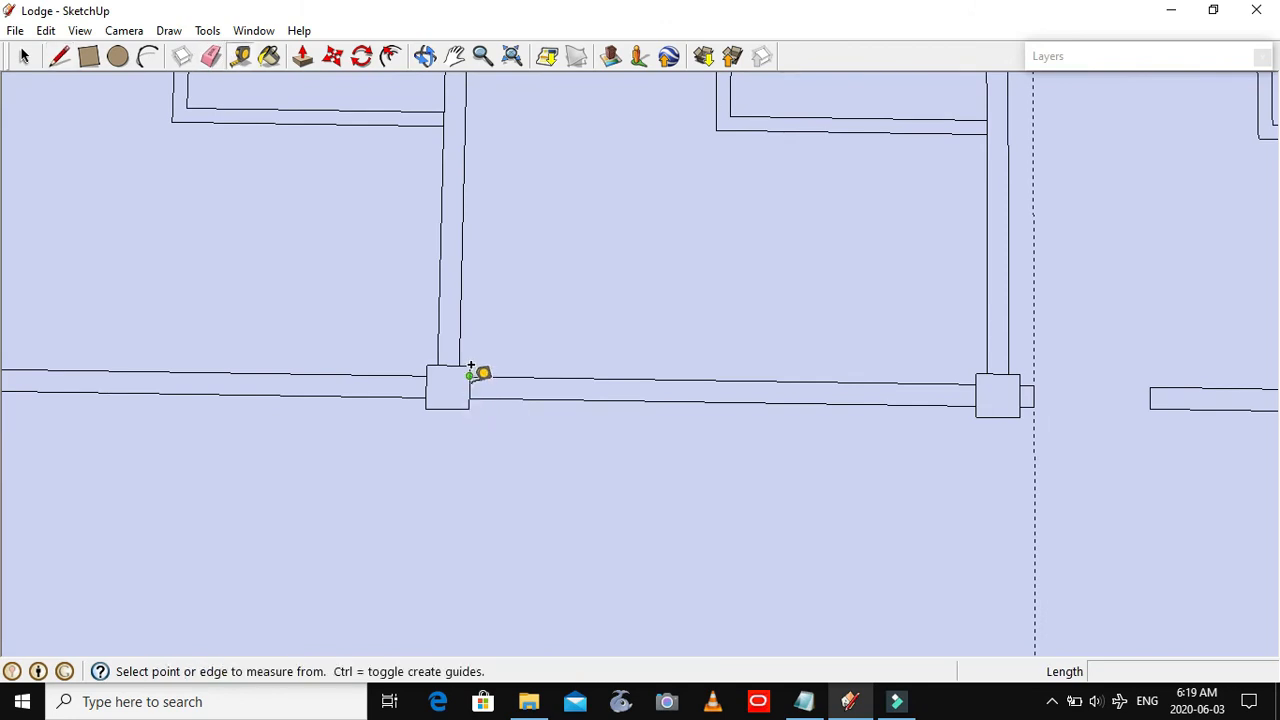
pyautogui.scroll(2, 471, 367)
pyautogui.click(481, 375)
pyautogui.write('.100')
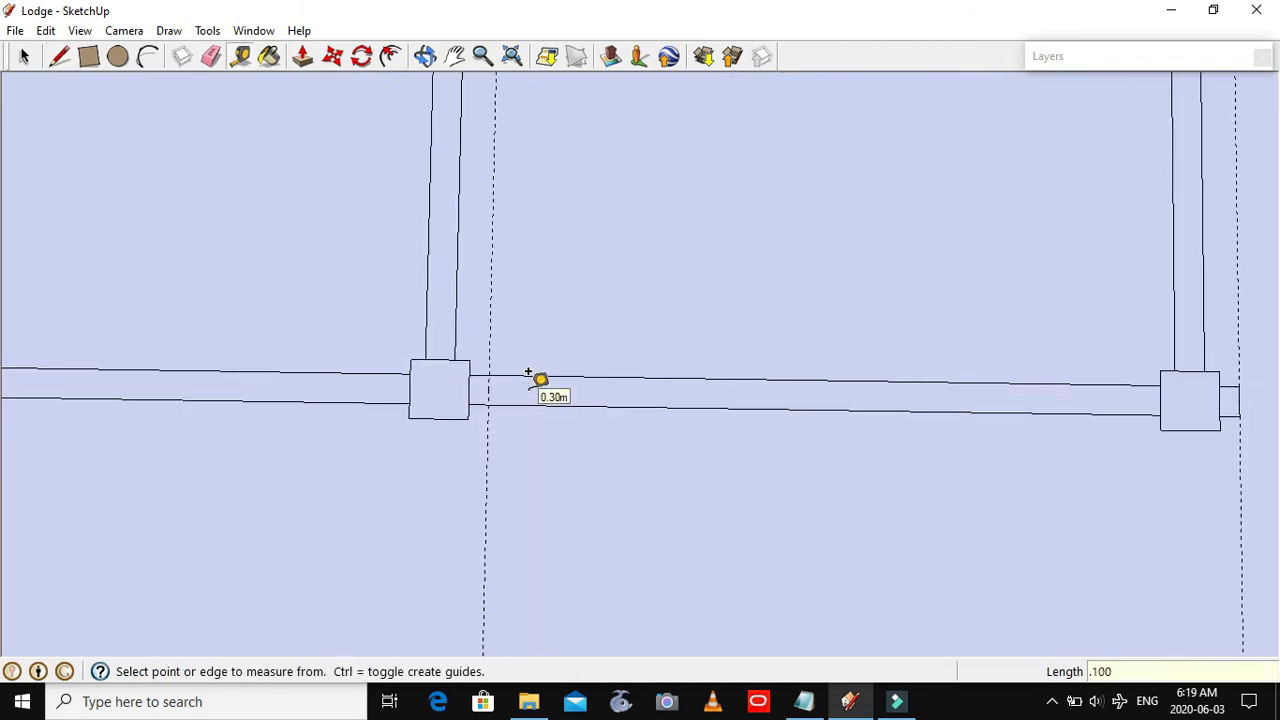
# Step: Outline a 0.8 m door opening from this guide, with a jamb line, a centre line and the far jamb in the lower wall
pyautogui.scroll(3, 492, 388)
pyautogui.press('l')
pyautogui.click(483, 345)
pyautogui.click(478, 403)
pyautogui.scroll(-1, 490, 385)
pyautogui.click(486, 385)
pyautogui.write('.8')
pyautogui.press('Return')
pyautogui.click(734, 392)
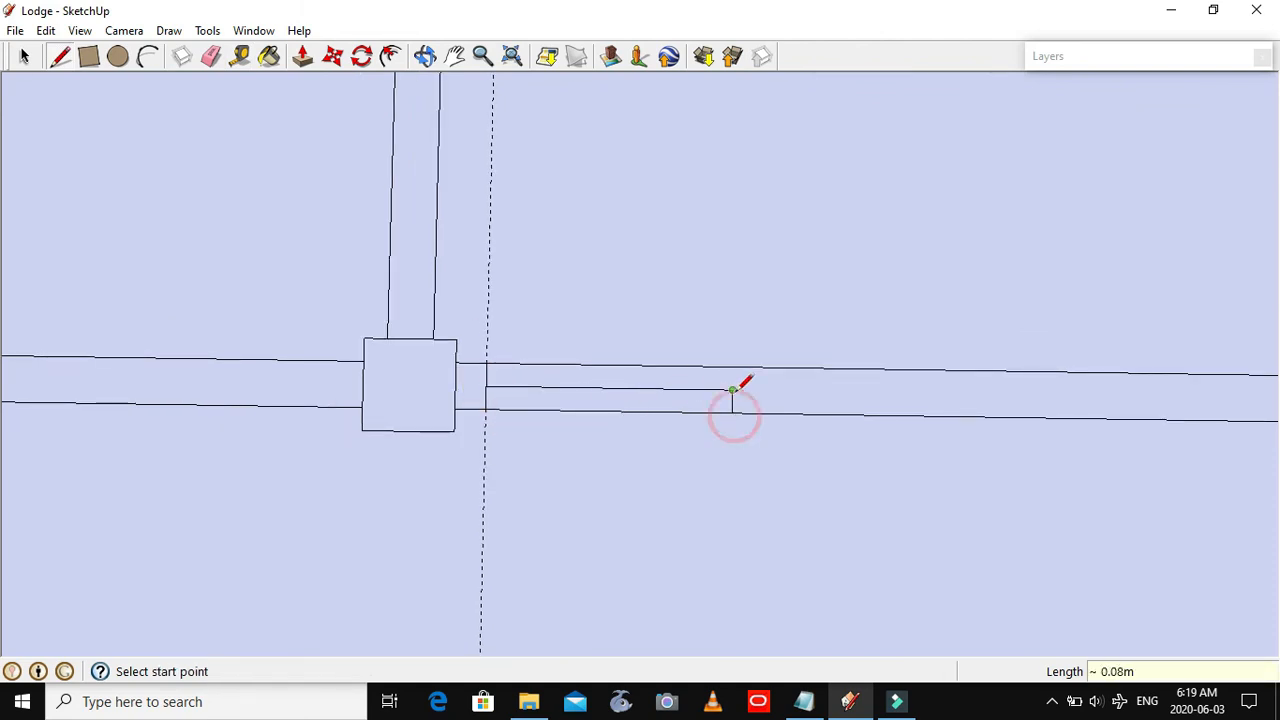
# Step: Erase the lines between the jambs of the door opening in the second room from the opposite end
pyautogui.scroll(-2, 738, 377)
pyautogui.scroll(-2, 739, 375)
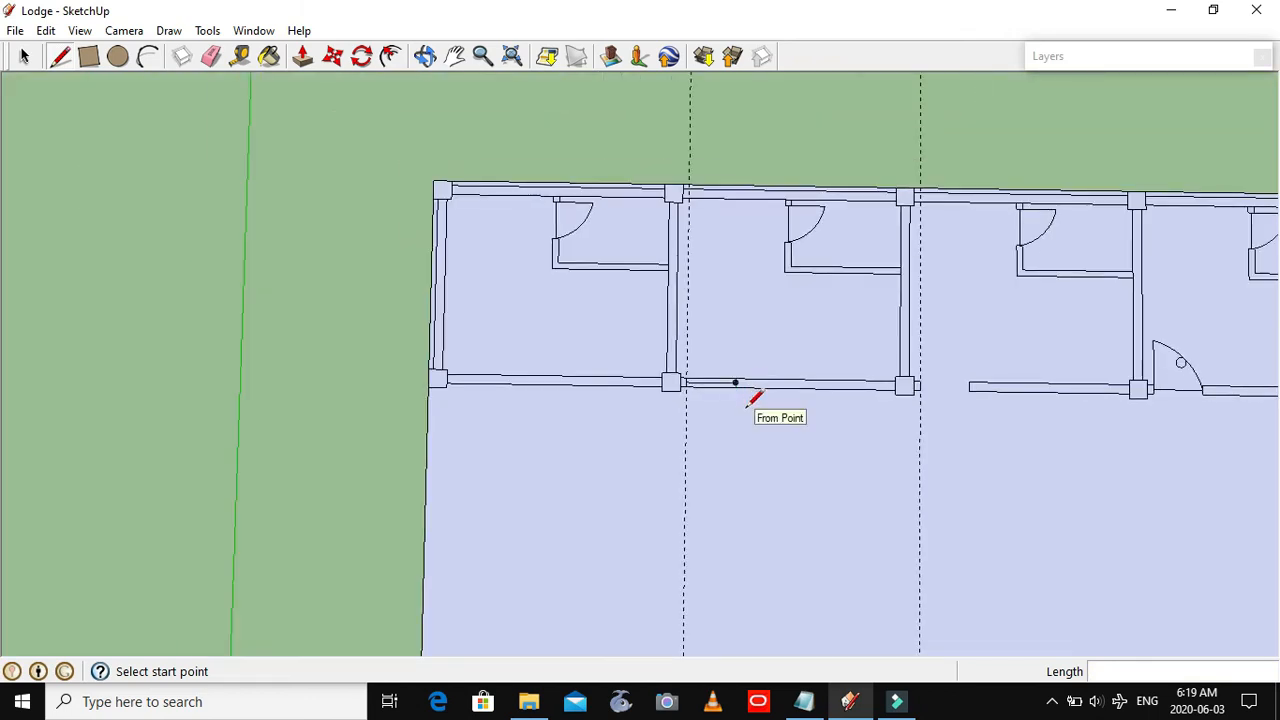
pyautogui.scroll(5, 748, 402)
pyautogui.press('e')
pyautogui.click(710, 381)
pyautogui.click(708, 405)
# Step: Place a guide 0.1 m from the corner column's face at the start of the opposite end room's lower wall
pyautogui.scroll(-3, 709, 406)
pyautogui.scroll(4, 515, 392)
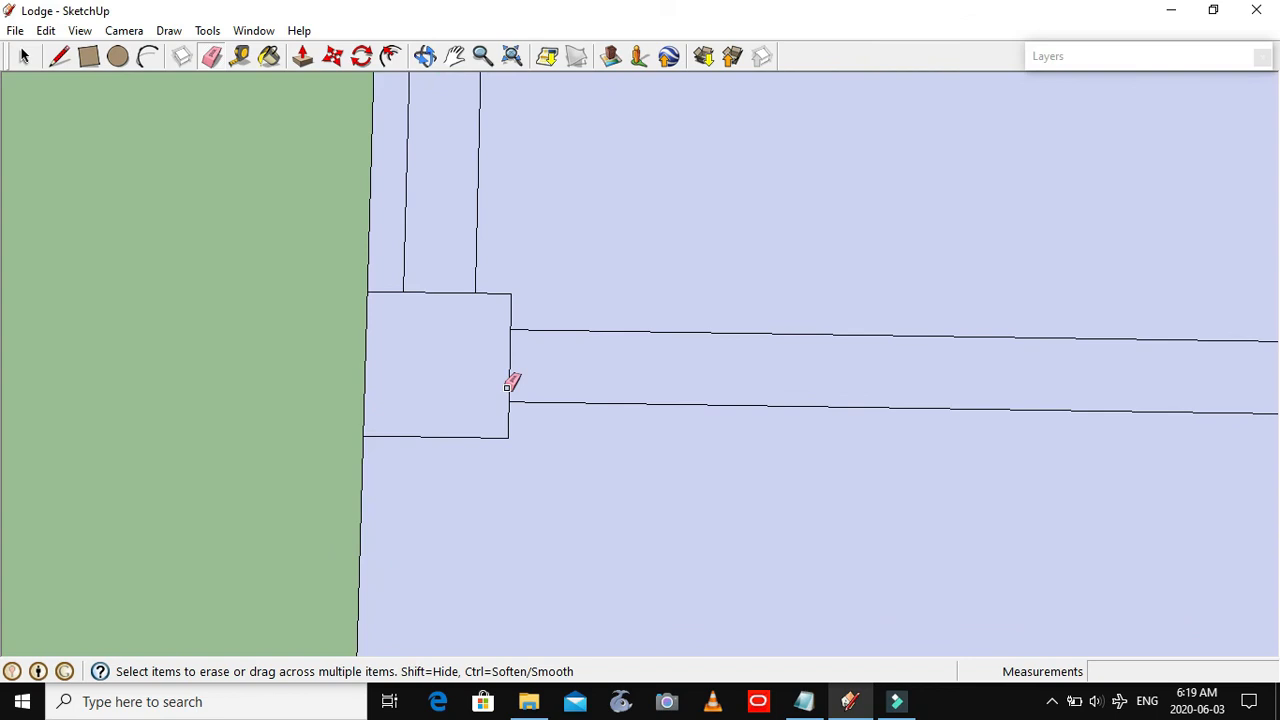
pyautogui.press('t')
pyautogui.click(510, 366)
pyautogui.write('.10')
pyautogui.press('Return')
pyautogui.scroll(-2, 568, 351)
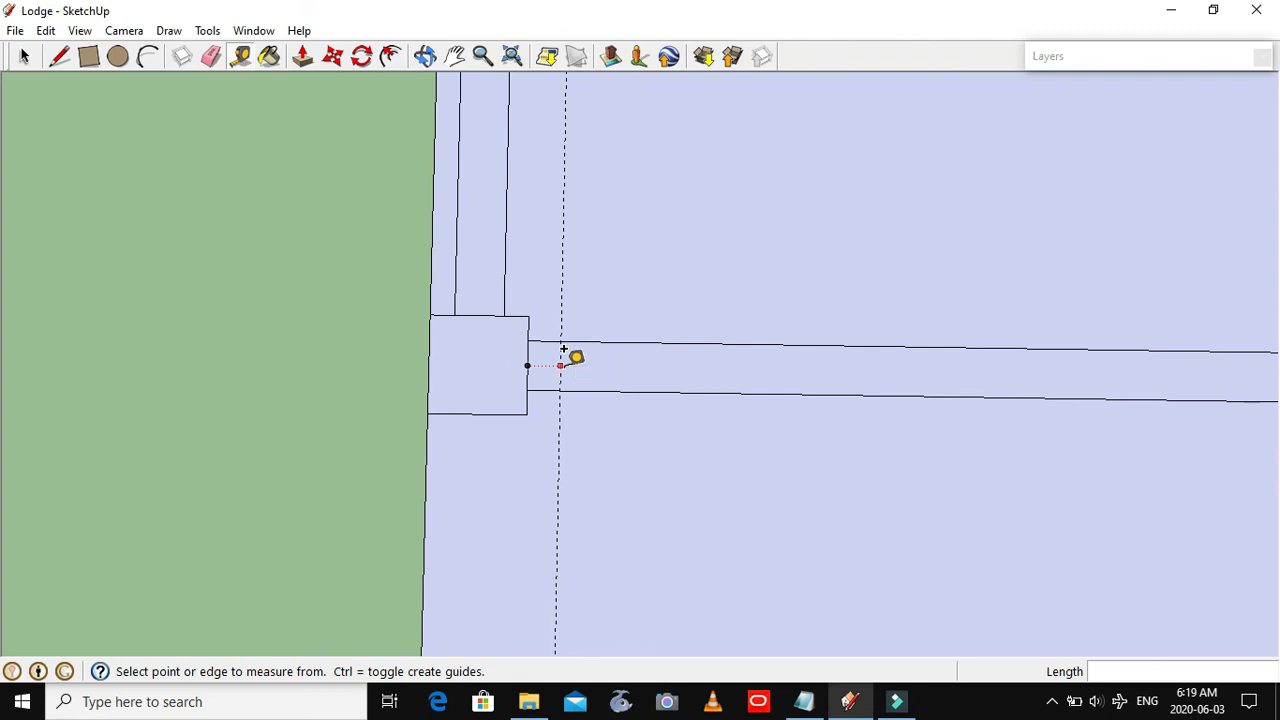
# Step: Outline a 0.8 m door opening from the guide in the opposite end room's lower wall, with a centre line and full-width jamb lines
pyautogui.press('l')
pyautogui.click(560, 366)
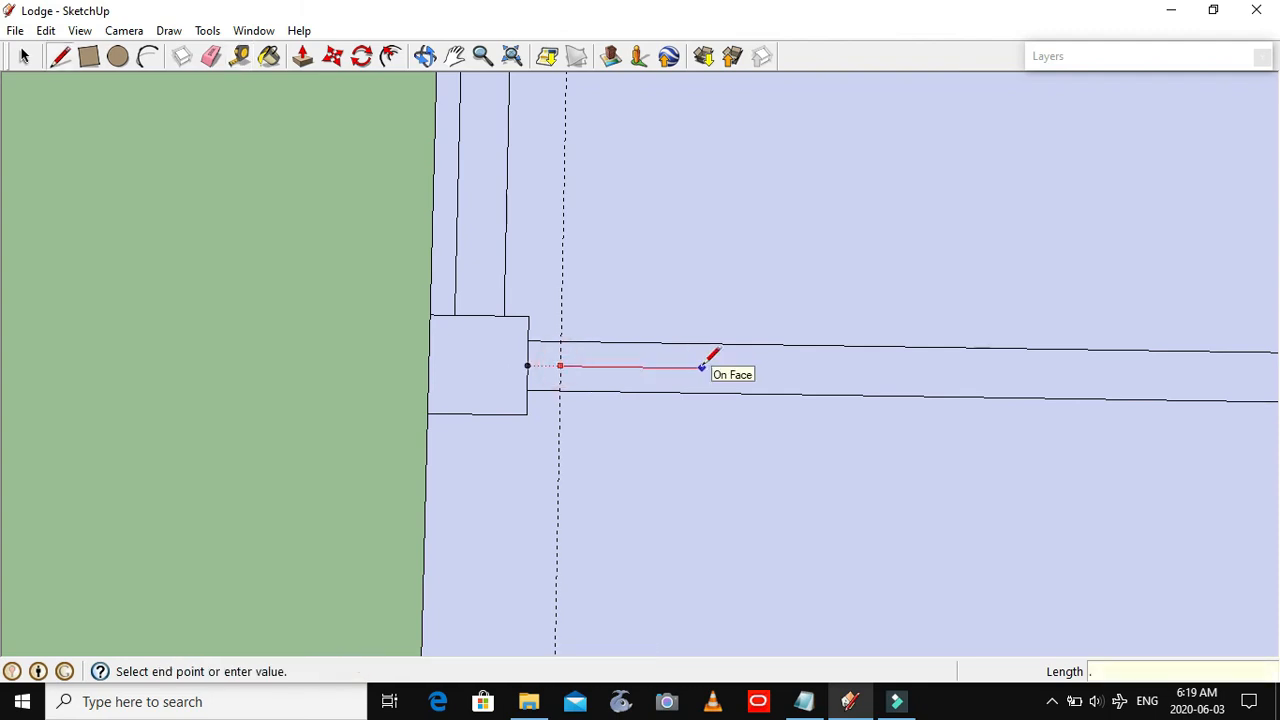
pyautogui.click(824, 393)
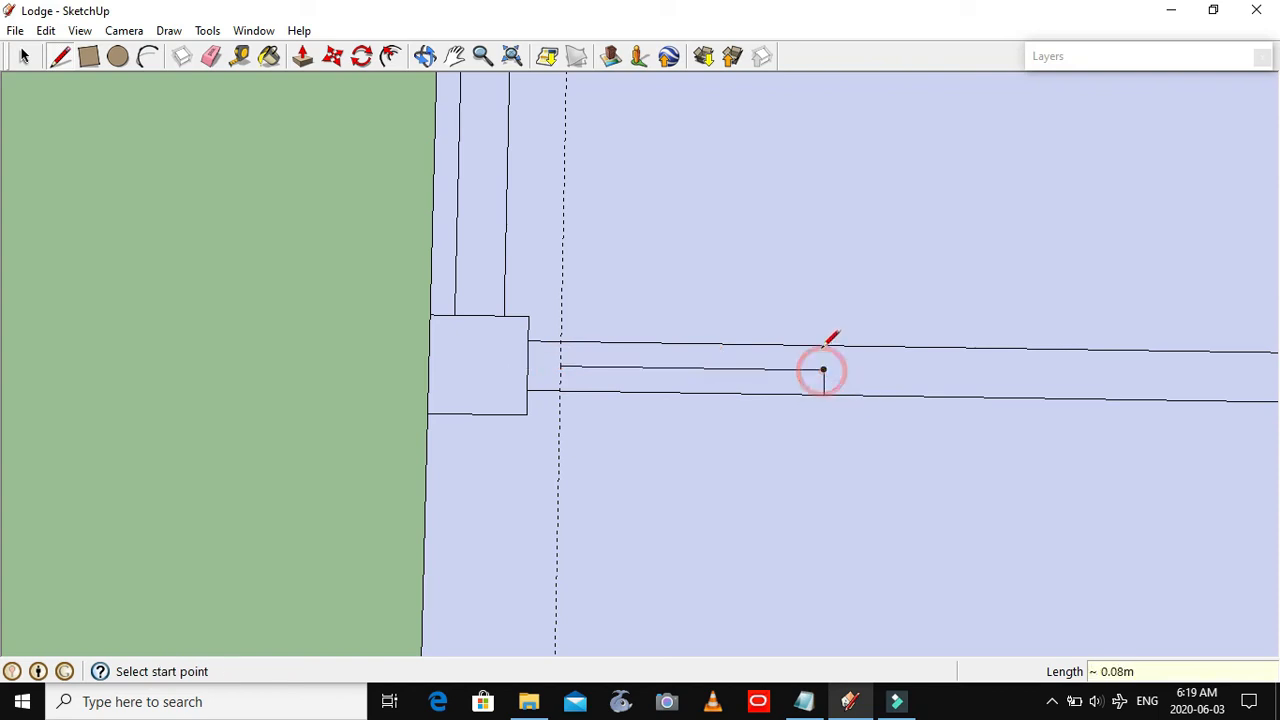
pyautogui.click(823, 345)
pyautogui.click(823, 370)
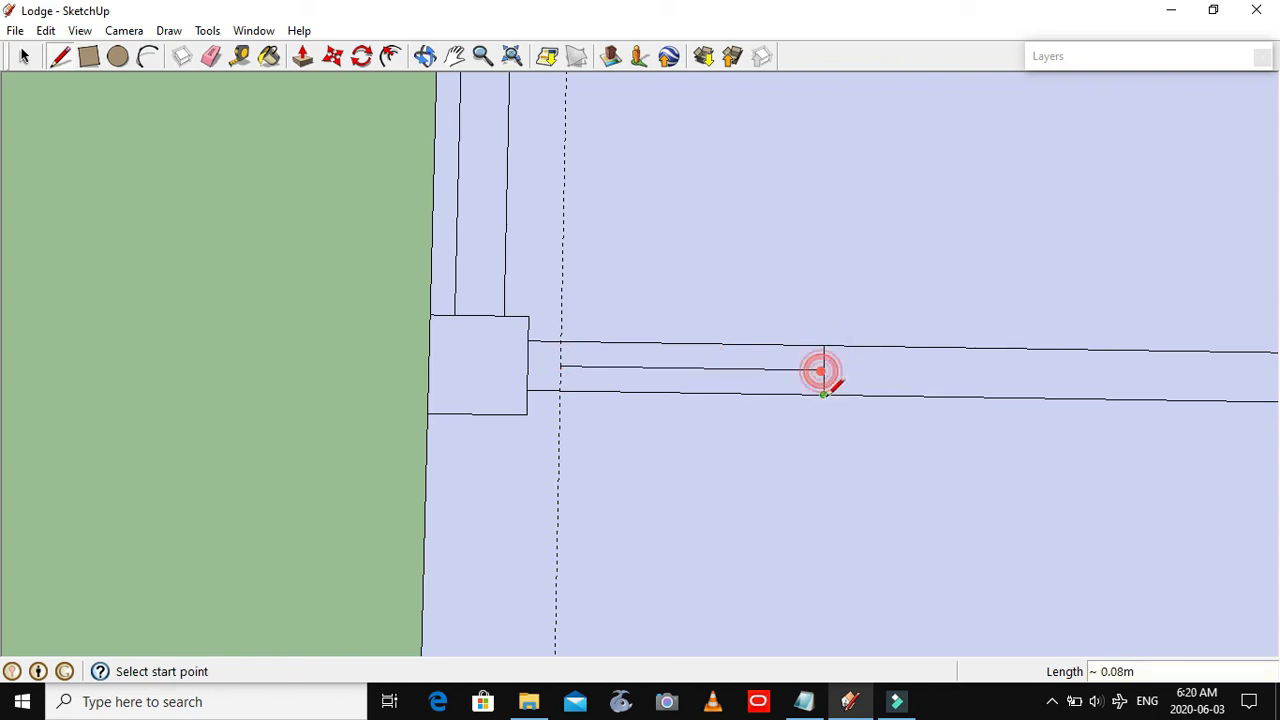
pyautogui.moveTo(821, 371); pyautogui.dragTo(660, 385, button='middle')
pyautogui.click(662, 340)
pyautogui.click(662, 387)
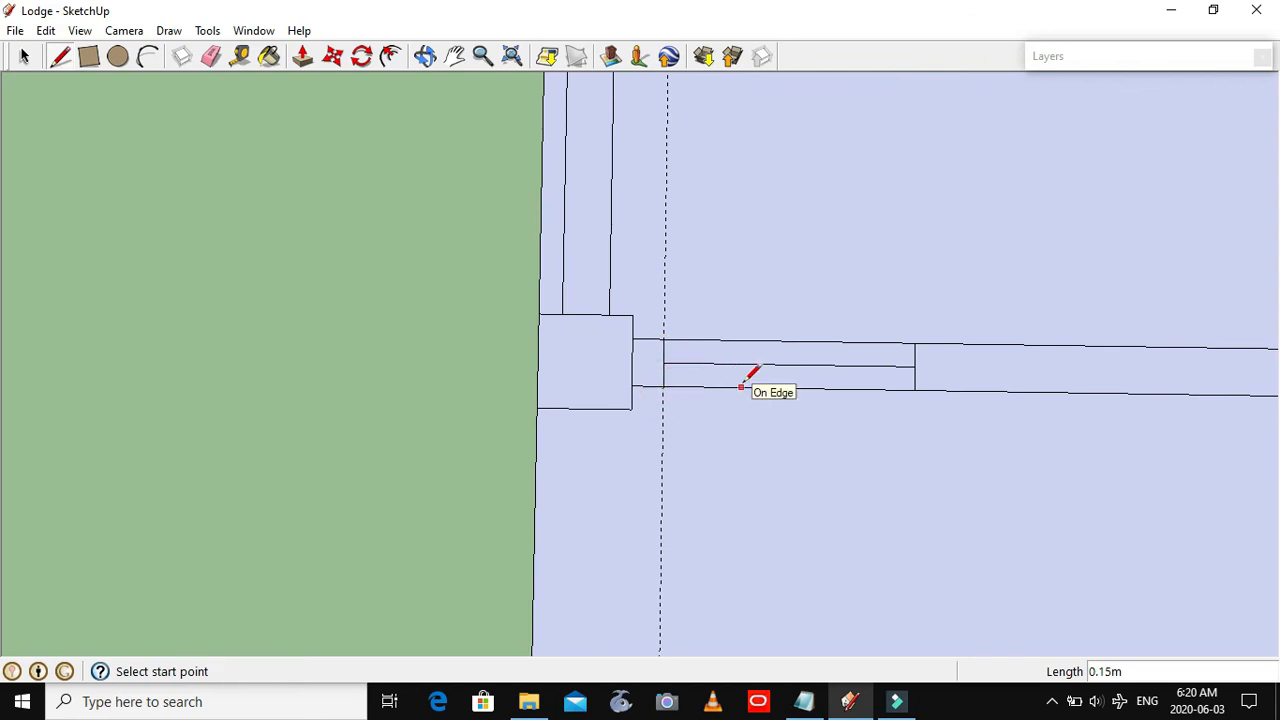
# Step: Erase the wall lines between the jambs of the door opening in the opposite end room
pyautogui.press('e')
pyautogui.click(741, 342)
pyautogui.click(750, 364)
# Step: Erase the small stray circle on the swing arc of the end room's entrance door
pyautogui.scroll(-1, 780, 423)
pyautogui.scroll(-3, 940, 471)
pyautogui.scroll(1, 1220, 514)
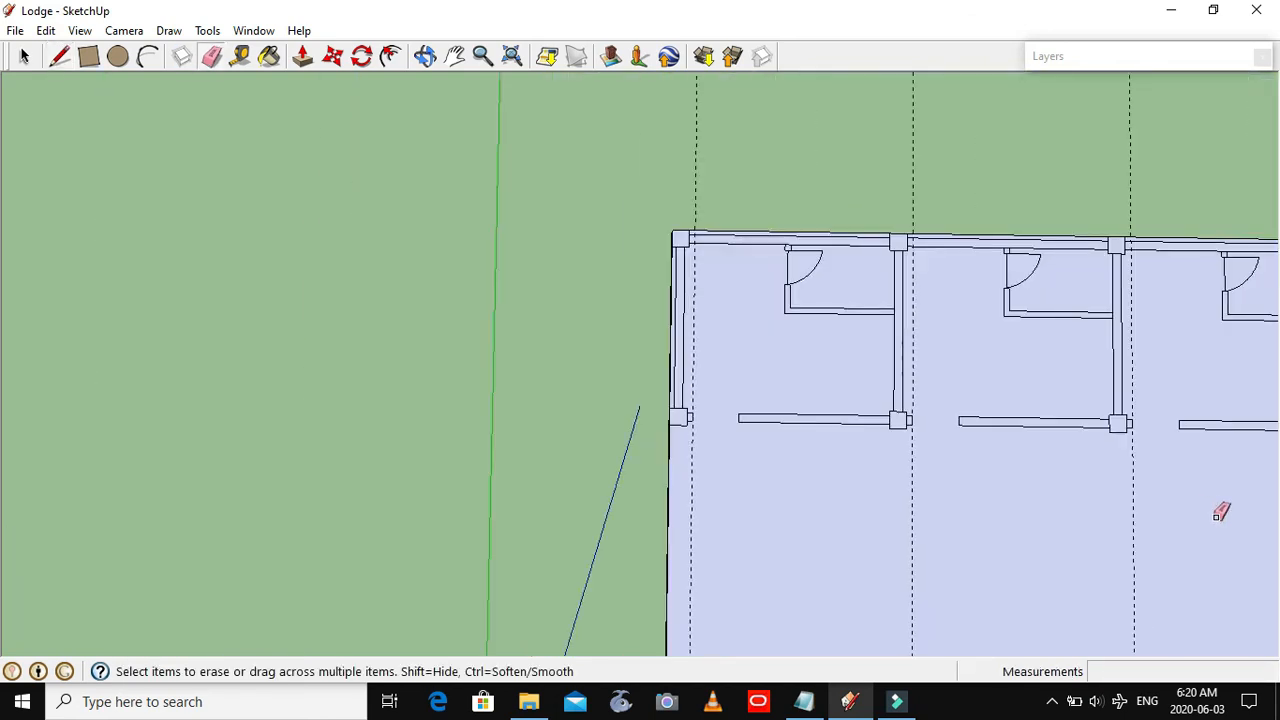
pyautogui.scroll(-1, 1220, 514)
pyautogui.click(455, 56)
pyautogui.moveTo(1037, 406); pyautogui.dragTo(683, 420)
pyautogui.scroll(4, 683, 420)
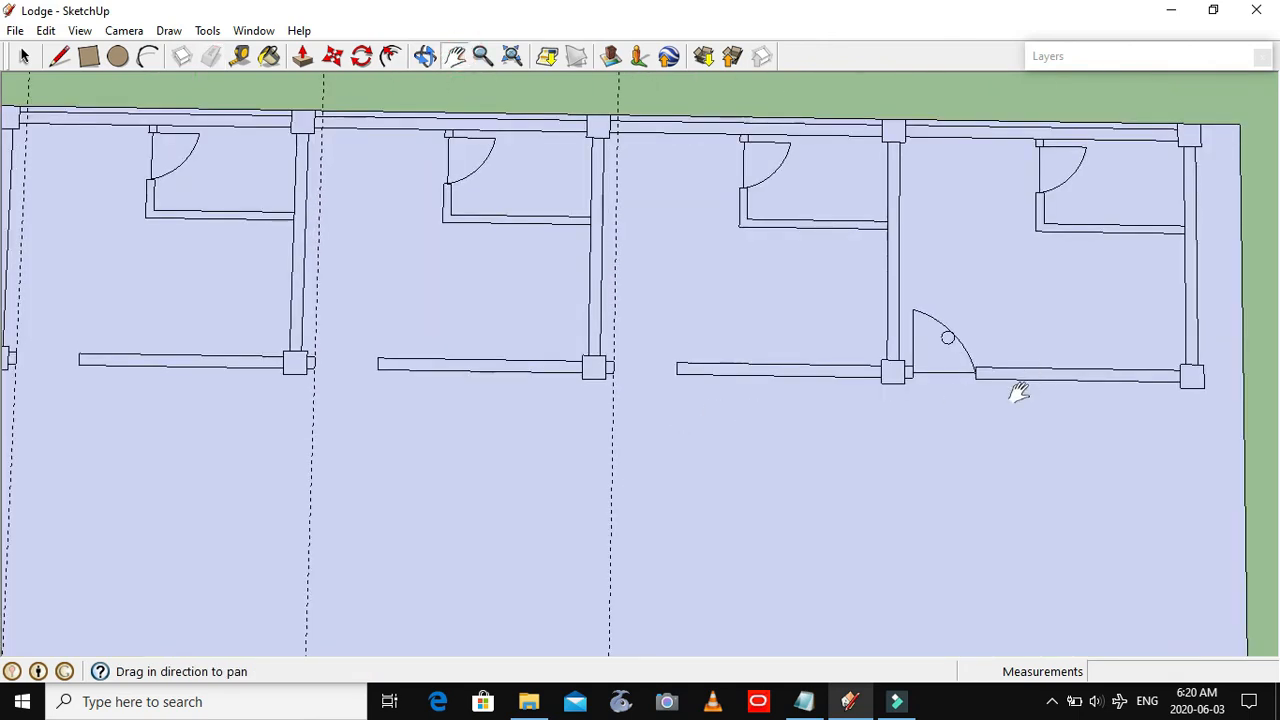
pyautogui.scroll(3, 905, 375)
pyautogui.press('e')
pyautogui.click(996, 300)
pyautogui.scroll(-1, 960, 392)
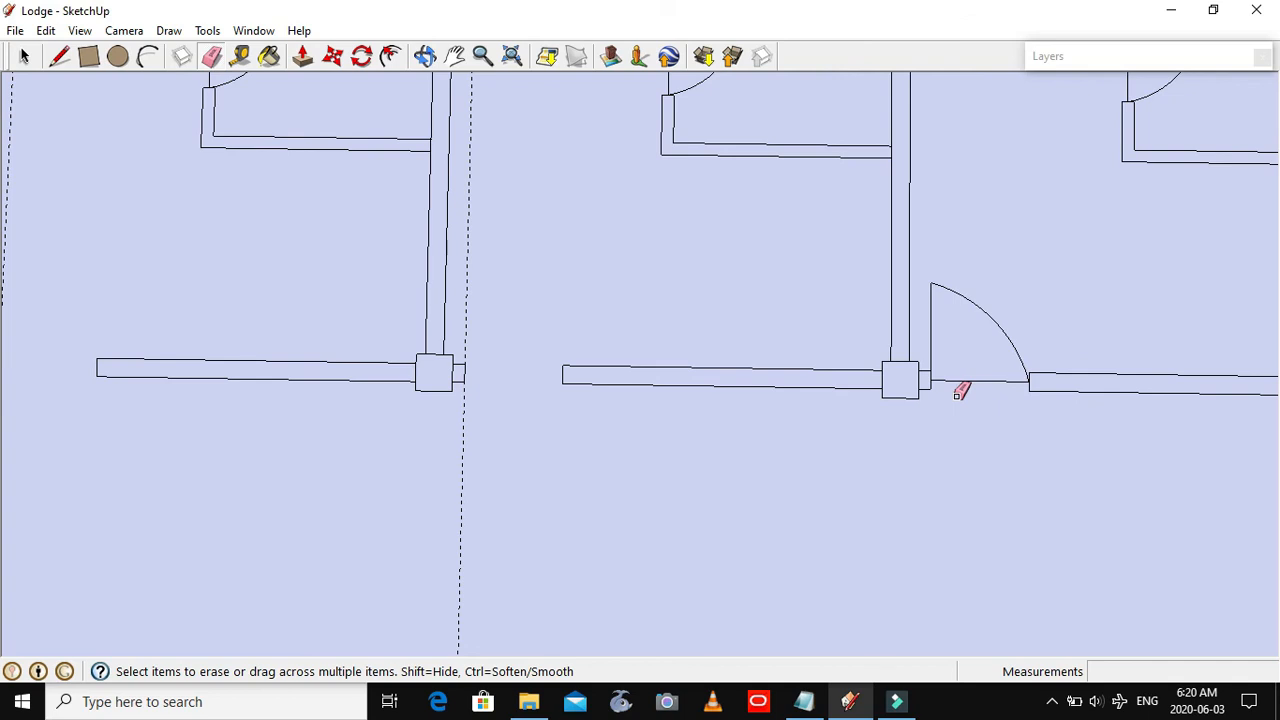
# Step: Copy the entrance door's leaf, threshold line and swing arc into the adjacent room's opening, snapping to the jamb's midpoint
pyautogui.press('space')
pyautogui.click(955, 380)
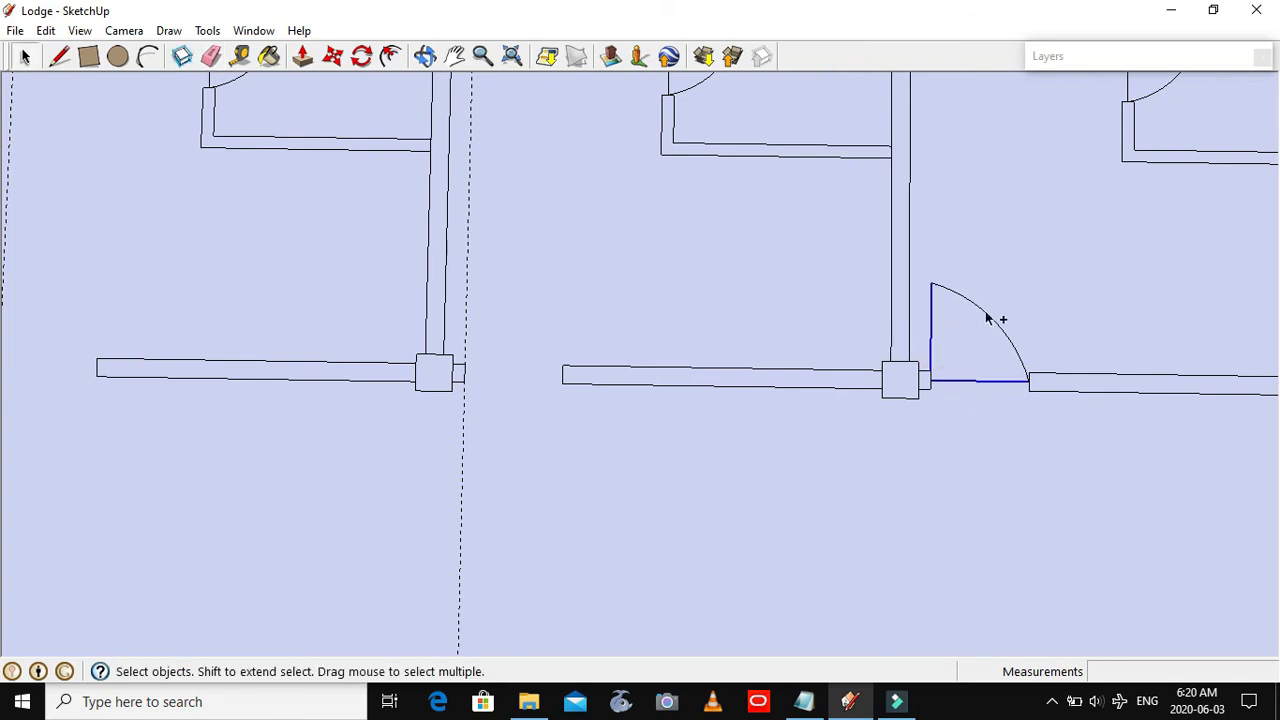
pyautogui.hotkey('ctrl', 'c')
pyautogui.hotkey('ctrl', 'v')
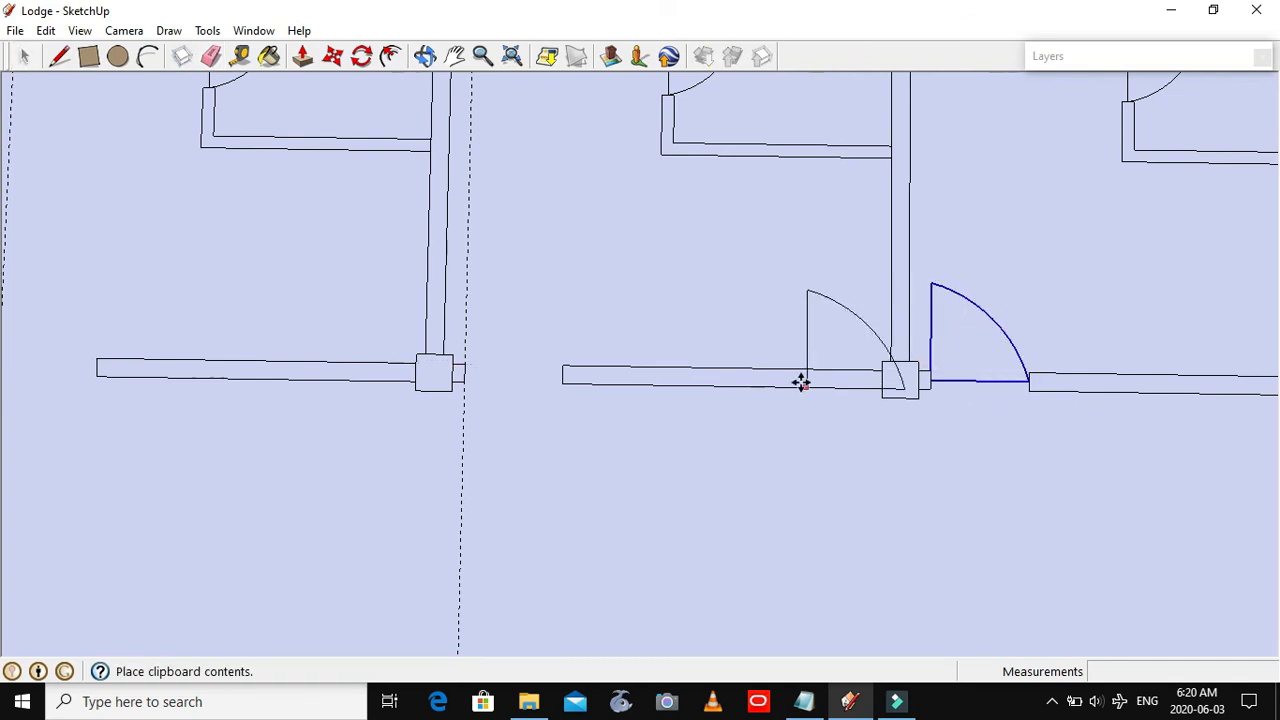
pyautogui.scroll(1, 480, 380)
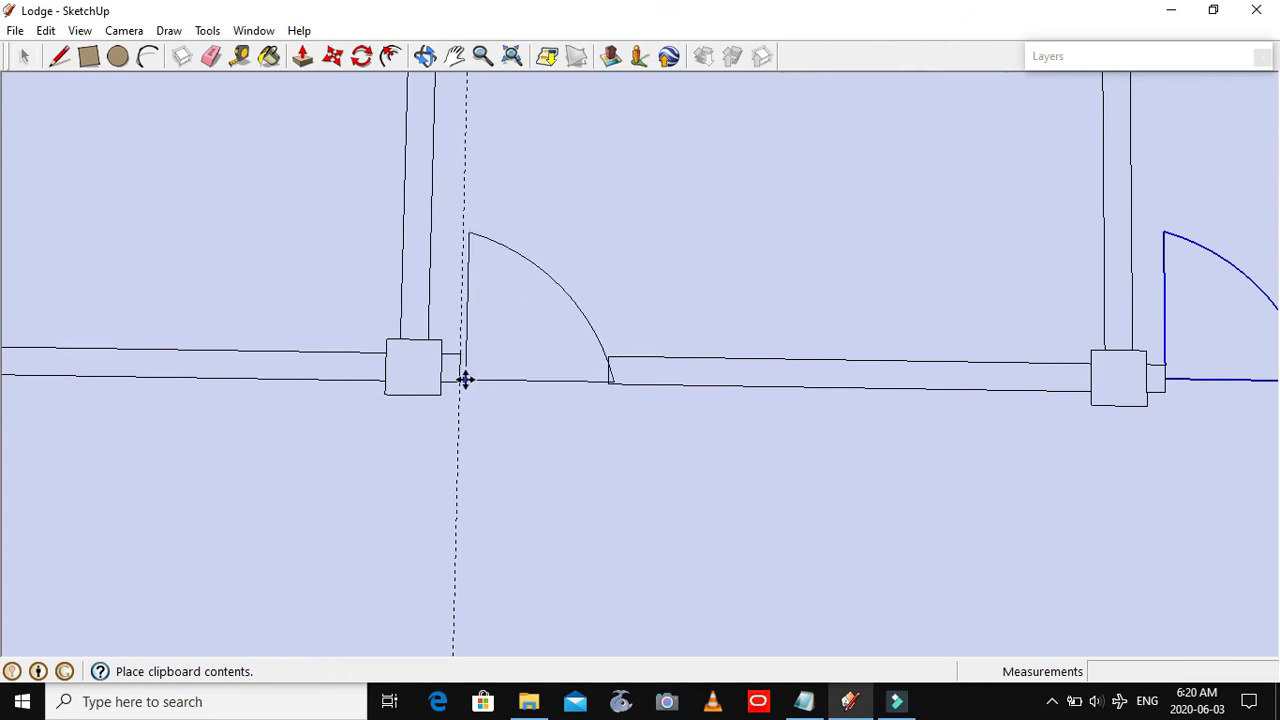
pyautogui.scroll(1, 467, 375)
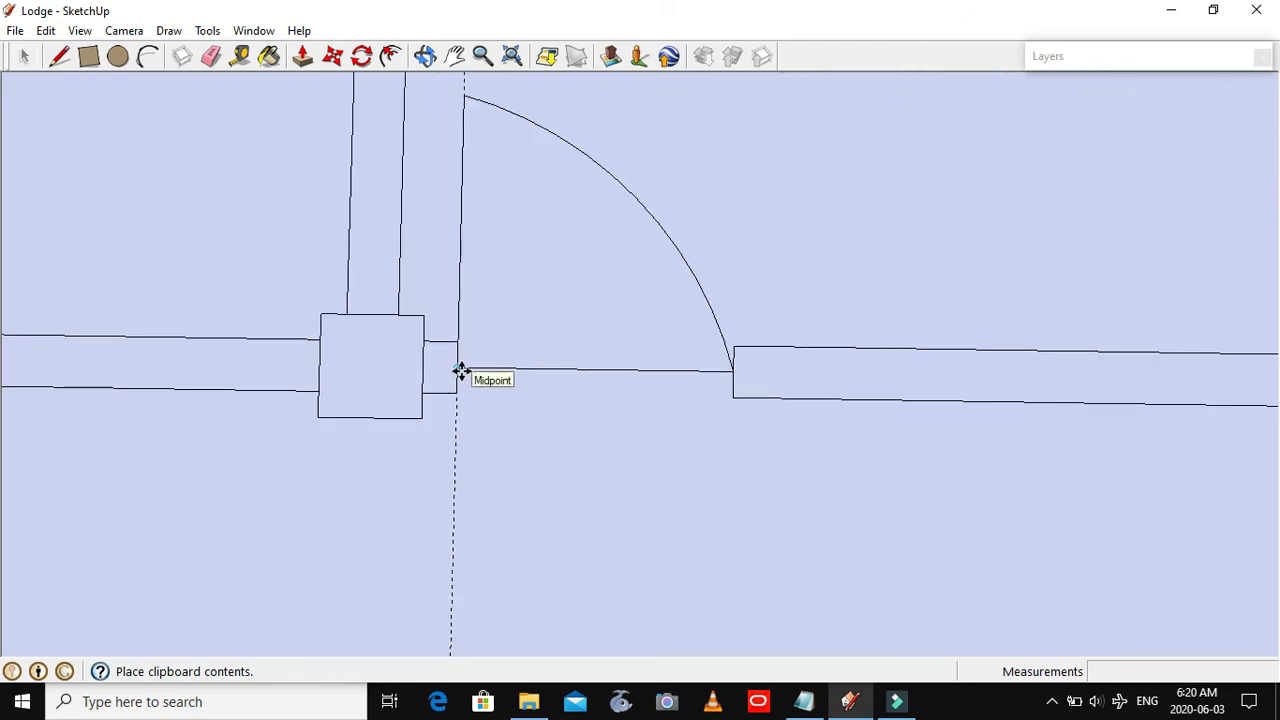
pyautogui.click(460, 370)
# Step: Paste the copied entrance door into the two remaining rooms' openings, placing each at the jamb beside the column
pyautogui.scroll(-2, 491, 417)
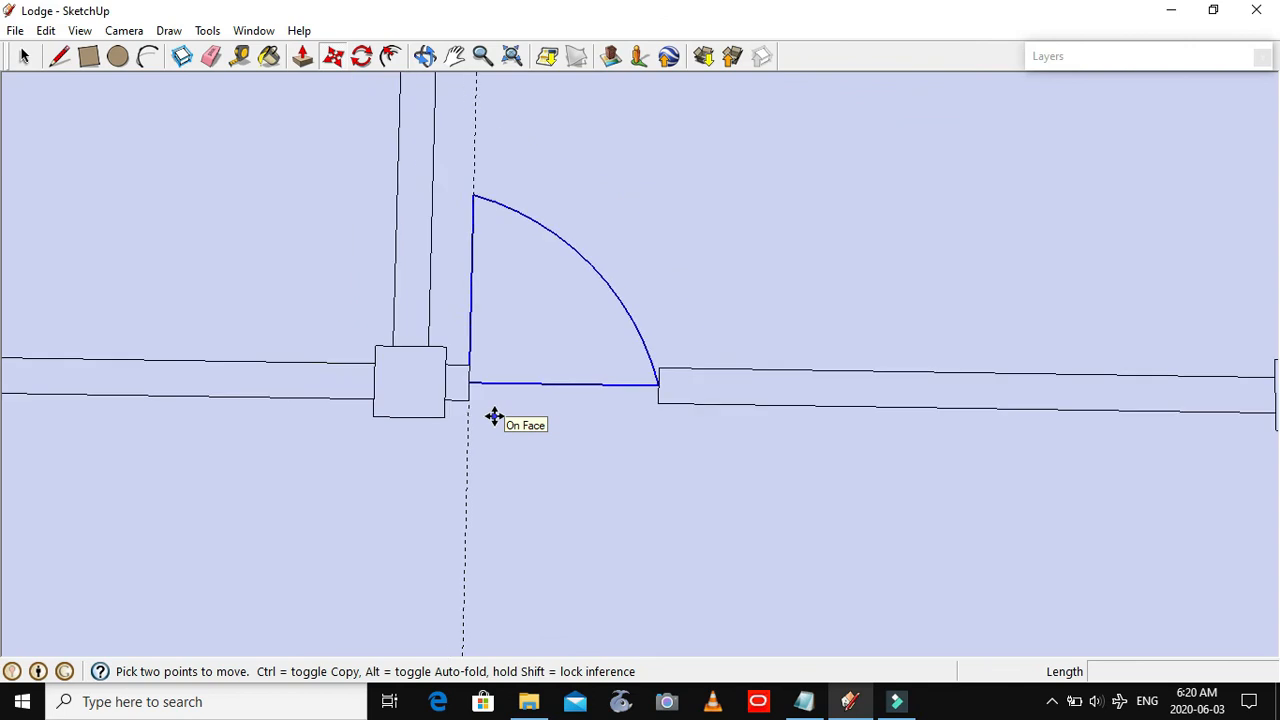
pyautogui.scroll(-5, 494, 416)
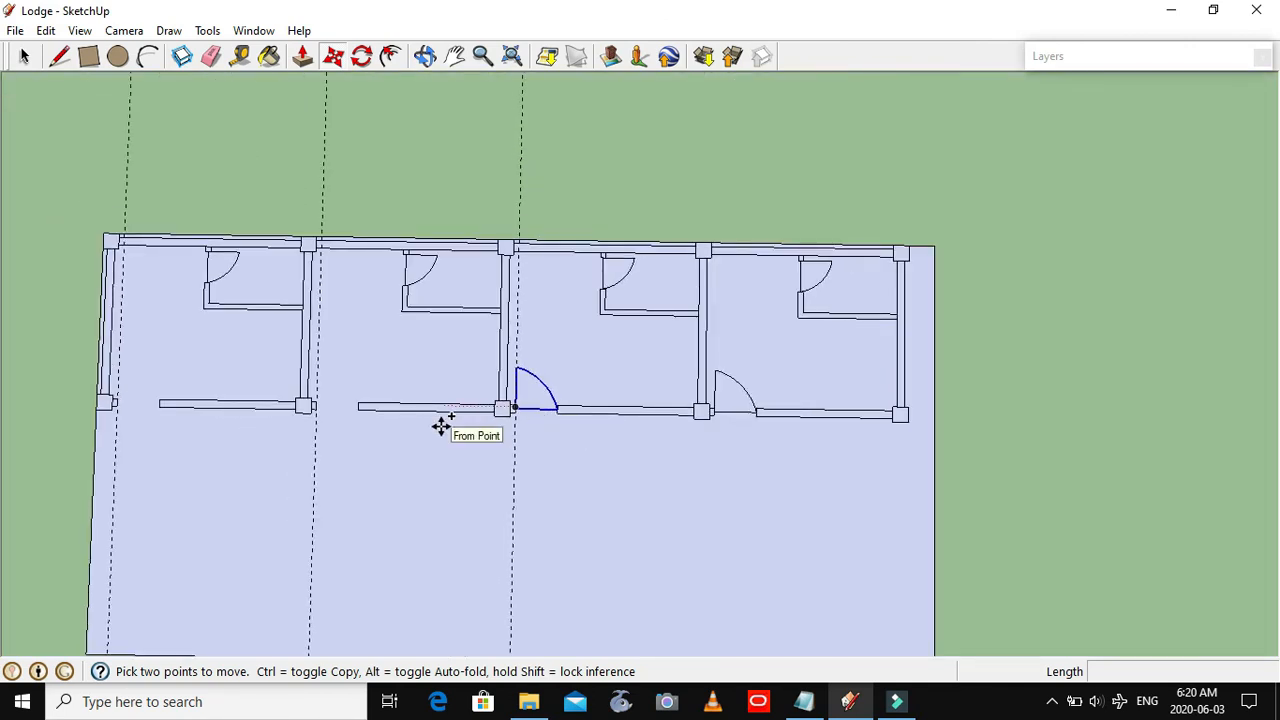
pyautogui.hotkey('ctrl', 'v')
pyautogui.scroll(4, 320, 417)
pyautogui.scroll(2, 320, 390)
pyautogui.click(315, 370)
pyautogui.scroll(-5, 360, 380)
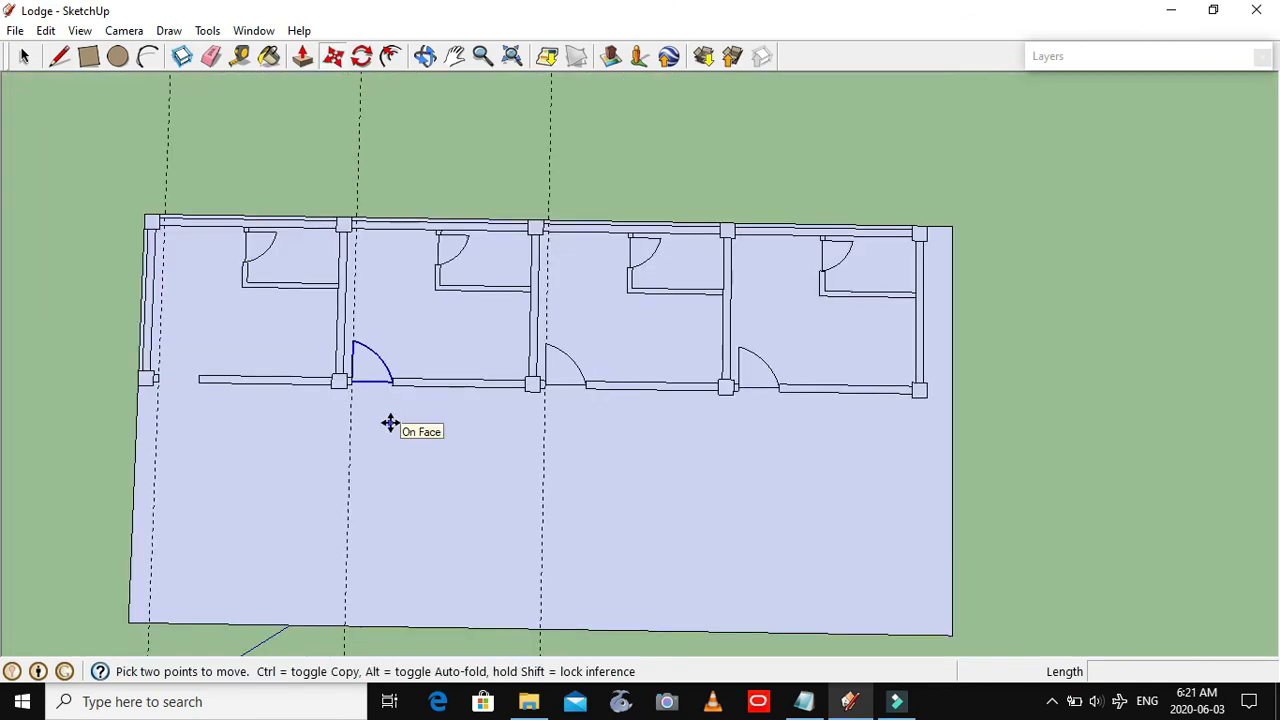
pyautogui.hotkey('ctrl', 'v')
pyautogui.scroll(5, 160, 376)
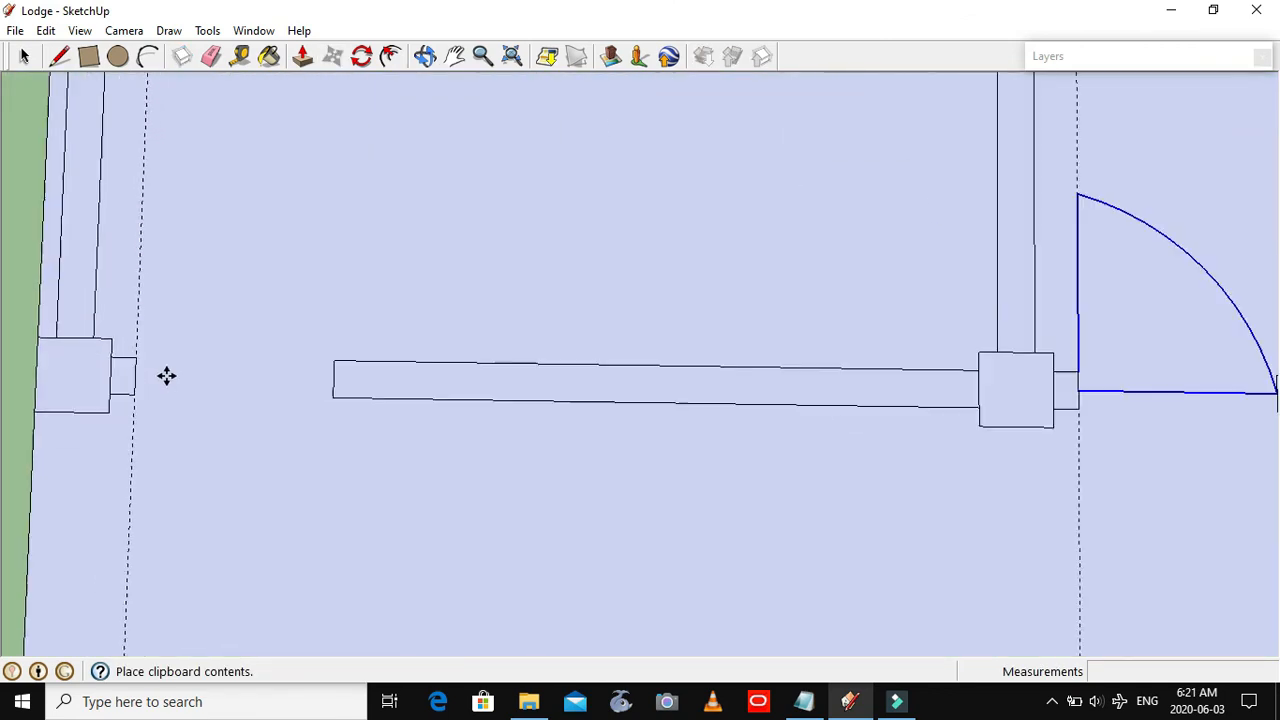
pyautogui.click(134, 386)
pyautogui.scroll(-5, 283, 440)
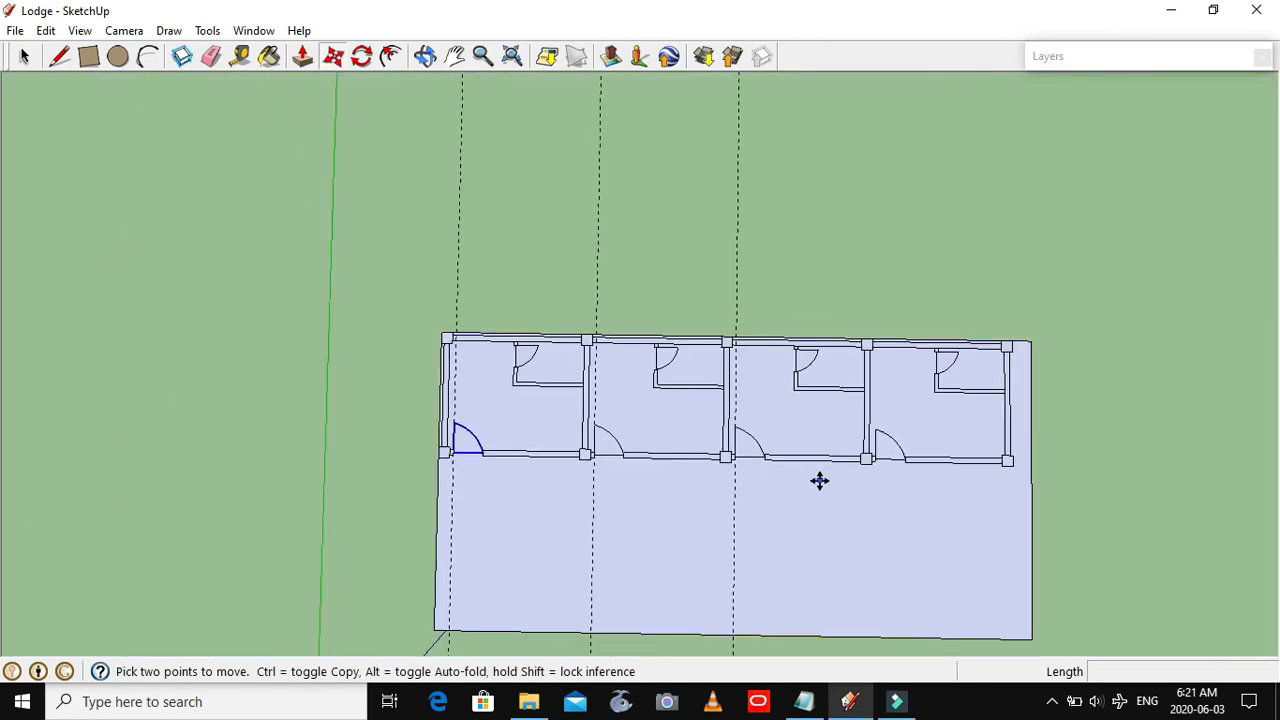
# Step: Clear the selection and erase the three dashed guides running across the rooms
pyautogui.hotkey('ctrl', 't')
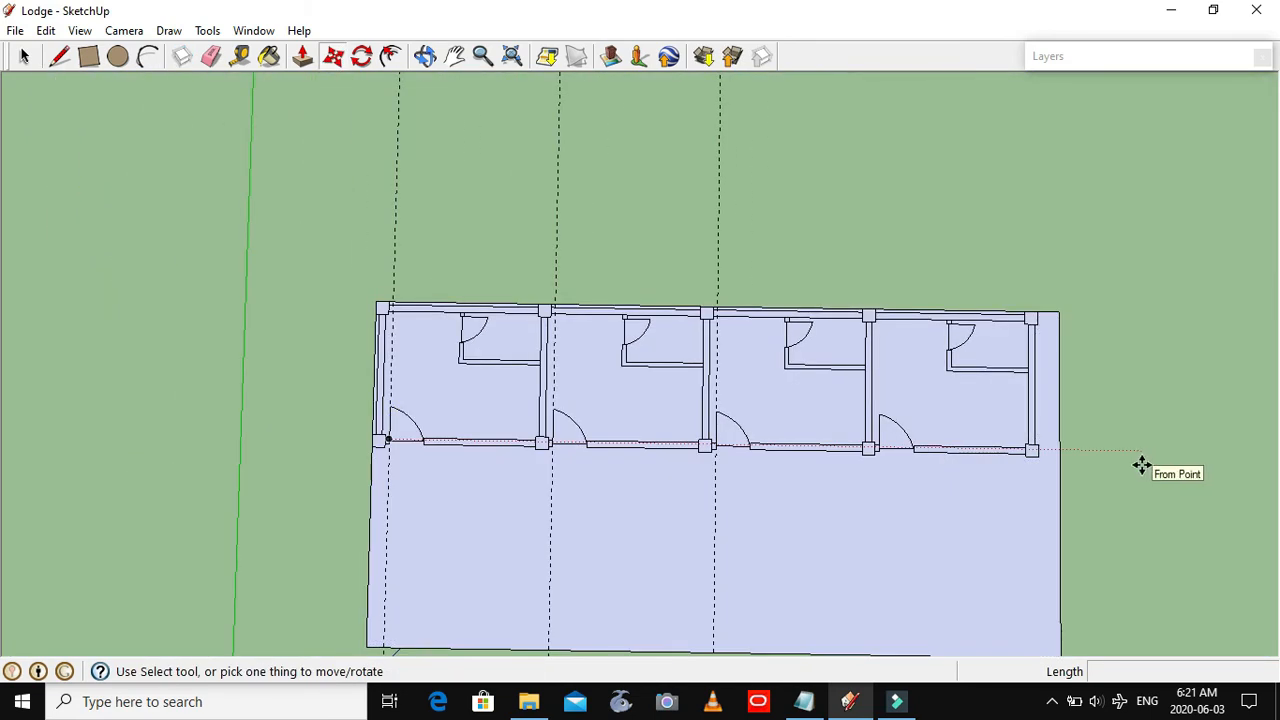
pyautogui.press('t')
pyautogui.press('e')
pyautogui.scroll(3, 622, 465)
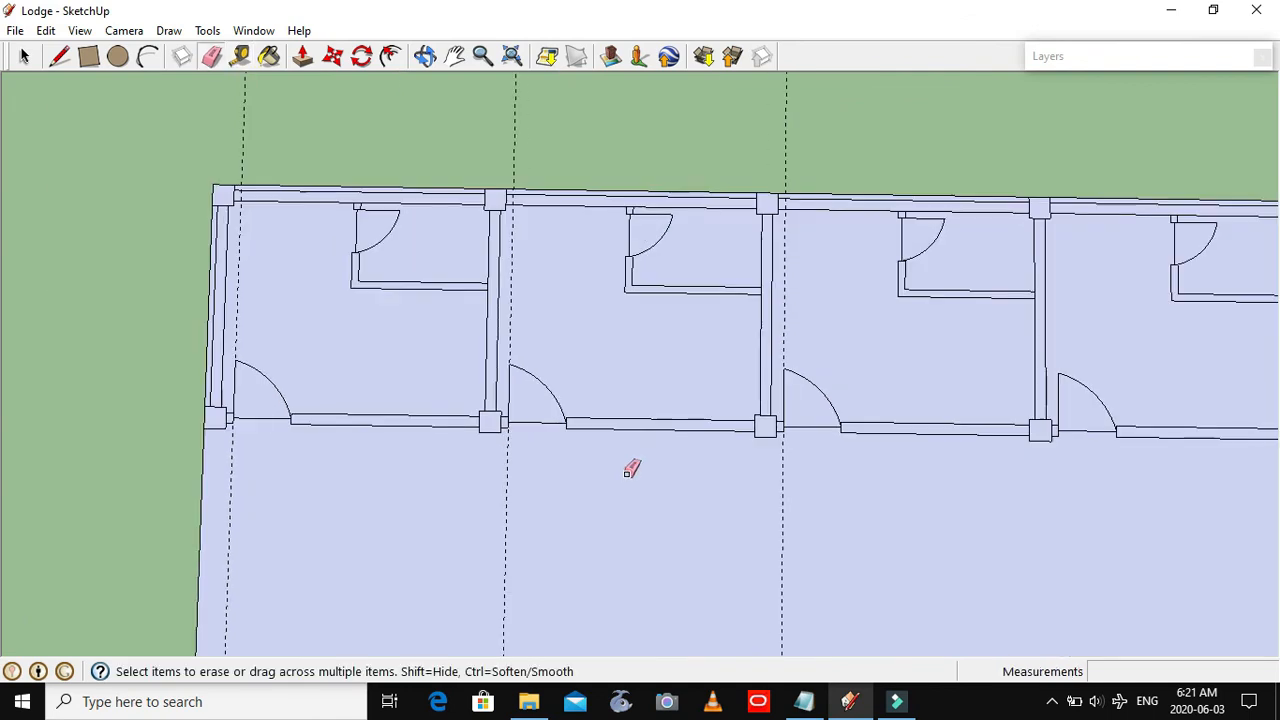
pyautogui.click(785, 443)
pyautogui.click(507, 474)
pyautogui.click(229, 444)
# Step: Examine the doors, walls and columns of all four rooms across the floor plan
pyautogui.scroll(-4, 543, 460)
pyautogui.scroll(4, 543, 457)
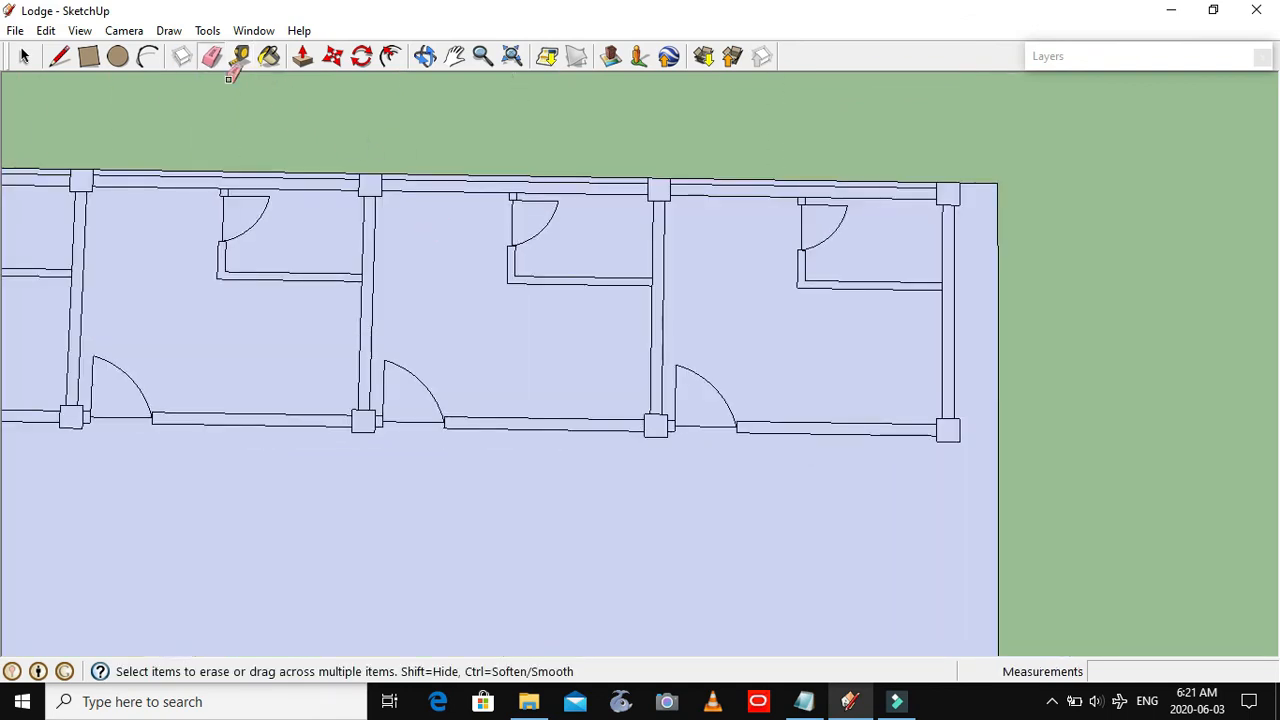
pyautogui.scroll(-3, 298, 152)
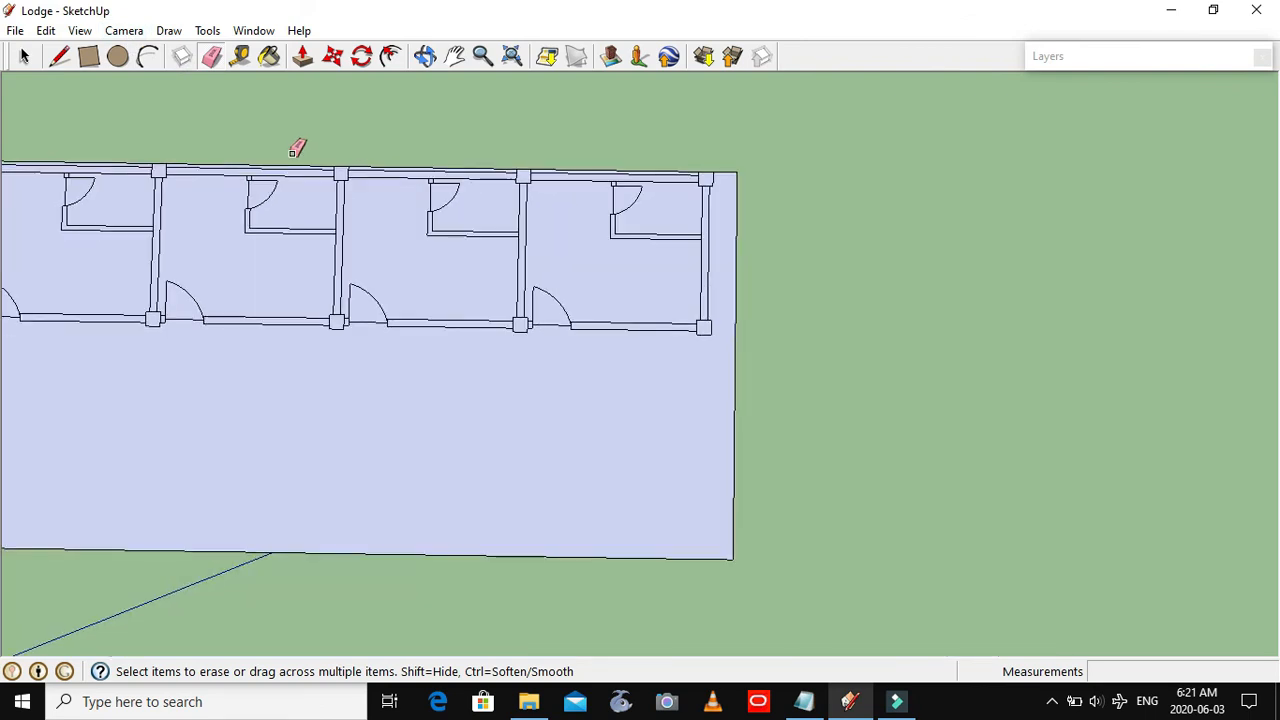
pyautogui.click(455, 56)
pyautogui.moveTo(388, 205); pyautogui.dragTo(718, 197)
pyautogui.scroll(3, 691, 253)
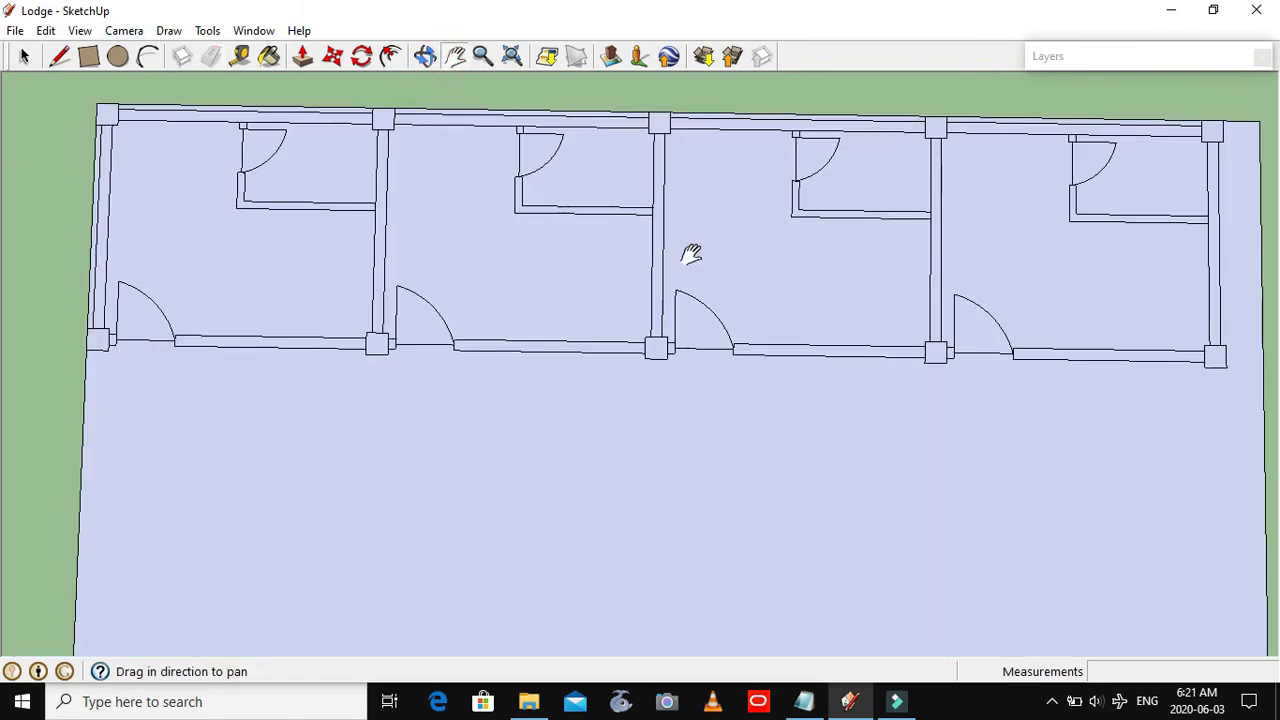
pyautogui.scroll(-3, 749, 259)
pyautogui.scroll(3, 980, 300)
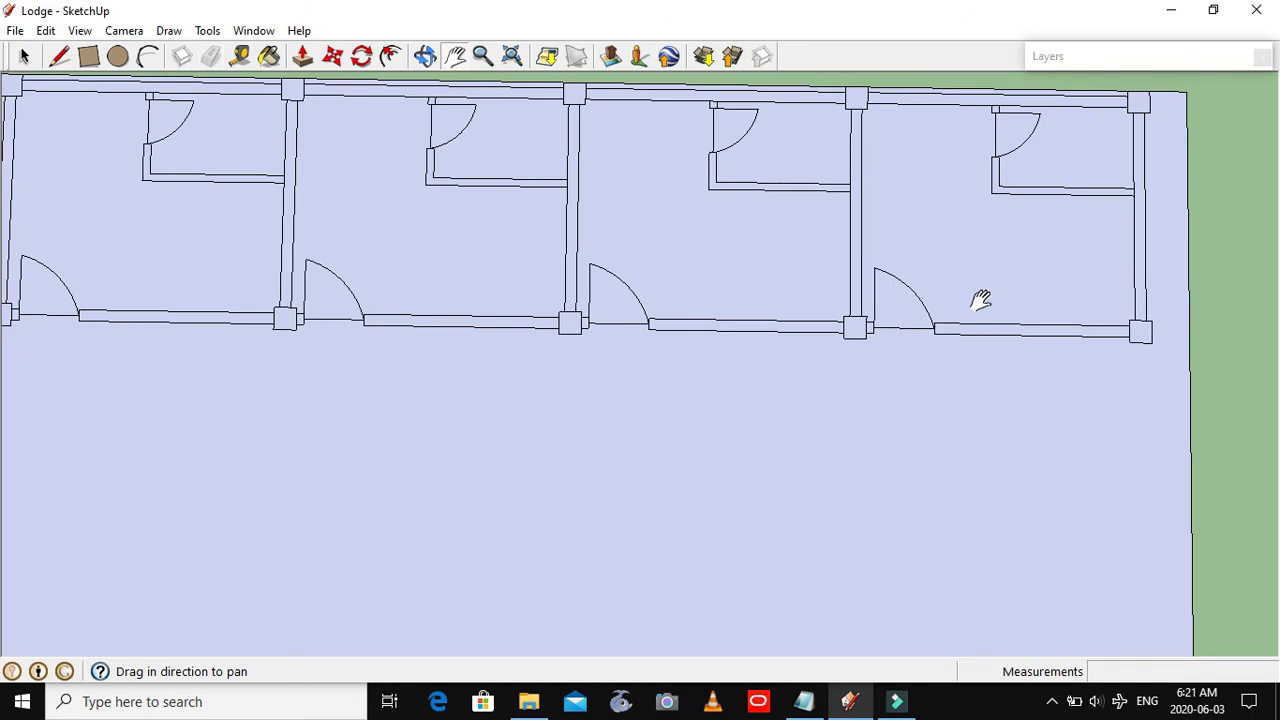
pyautogui.scroll(-2, 980, 300)
pyautogui.moveTo(980, 300)
pyautogui.mouseDown(button='middle')
pyautogui.moveTo(1006, 297)
pyautogui.moveTo(997, 285)
pyautogui.mouseUp(button='middle')
pyautogui.scroll(1, 997, 285)
pyautogui.click(1057, 58)
pyautogui.click(1058, 56)
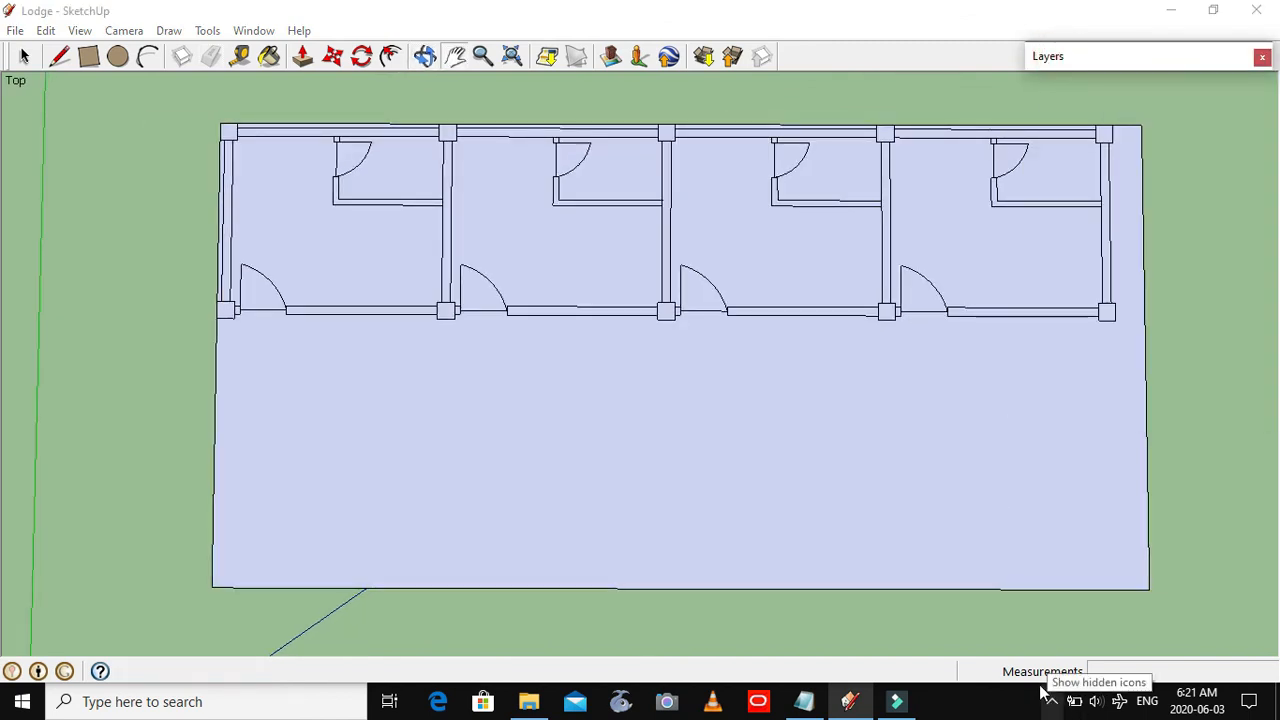
# Step: Set the camera to the standard Top view and frame the whole floor plan
pyautogui.scroll(-1, 676, 314)
pyautogui.moveTo(580, 286); pyautogui.dragTo(545, 420, button='middle')
pyautogui.moveTo(943, 448); pyautogui.dragTo(1061, 519, button='middle')
pyautogui.click(126, 31)
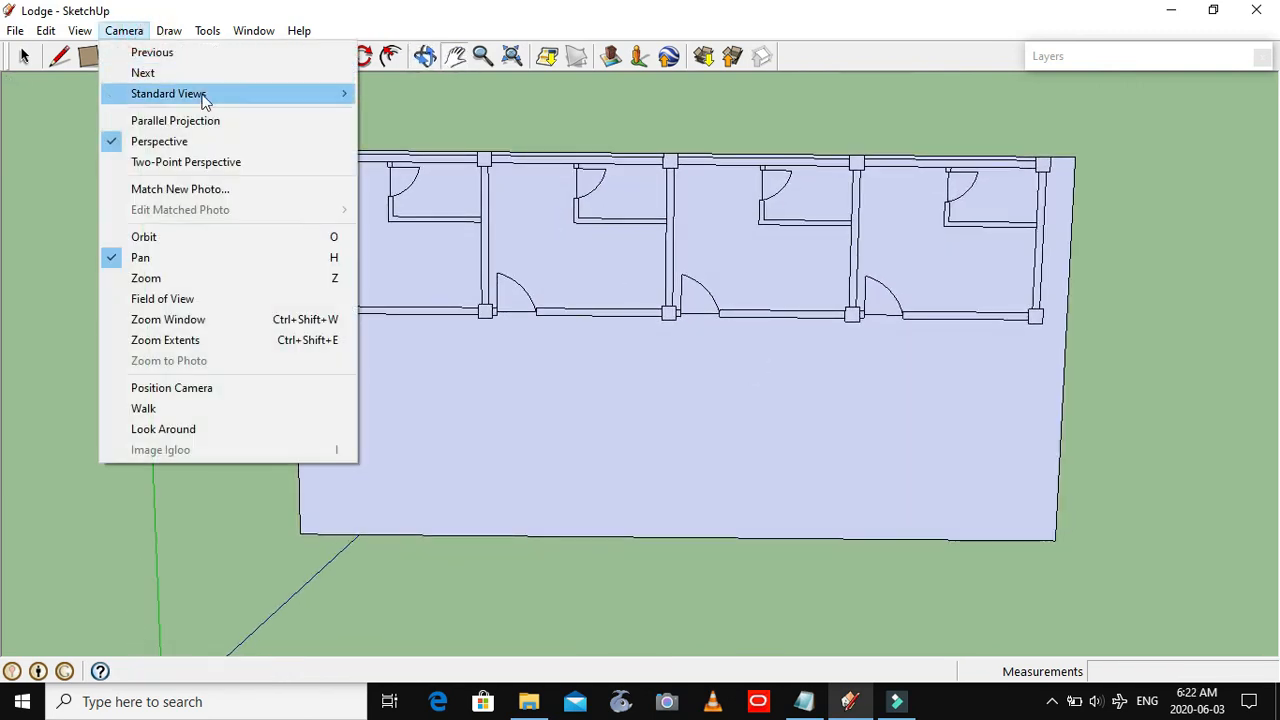
pyautogui.moveTo(337, 96)
pyautogui.click(394, 94)
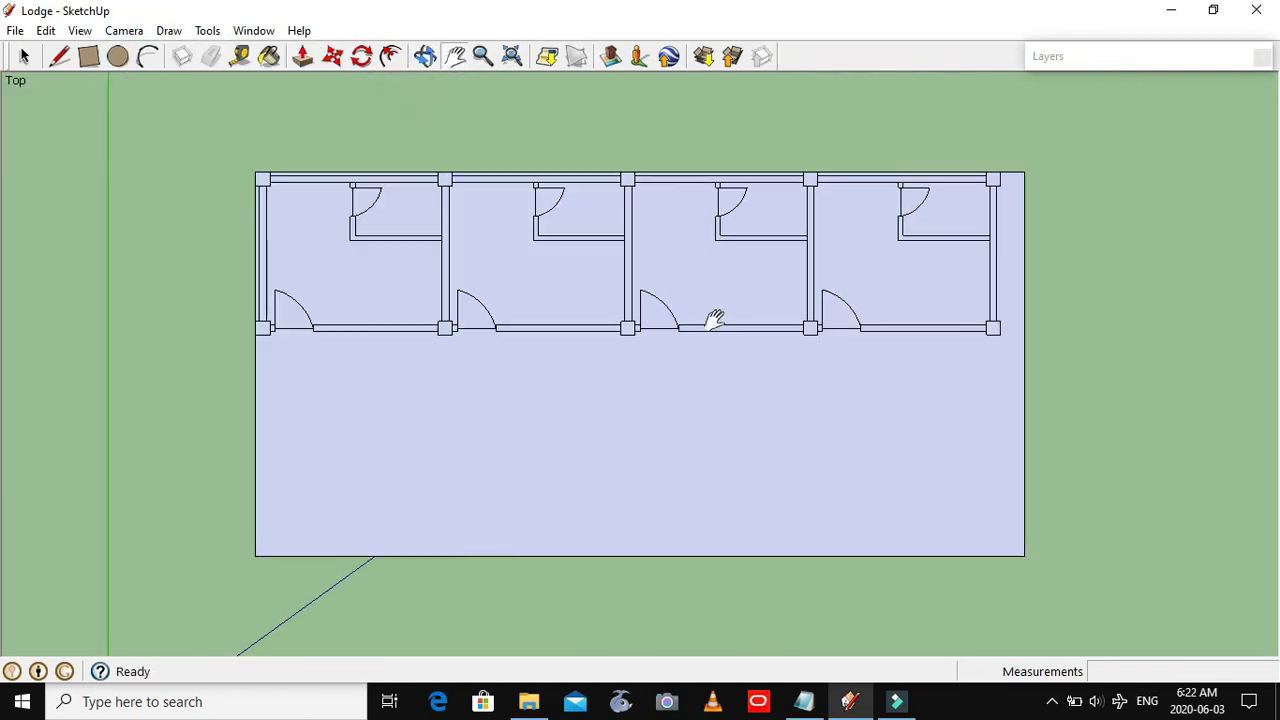
pyautogui.scroll(3, 707, 280)
pyautogui.moveTo(700, 234); pyautogui.dragTo(760, 234)
pyautogui.scroll(-2, 760, 234)
pyautogui.scroll(1, 760, 234)
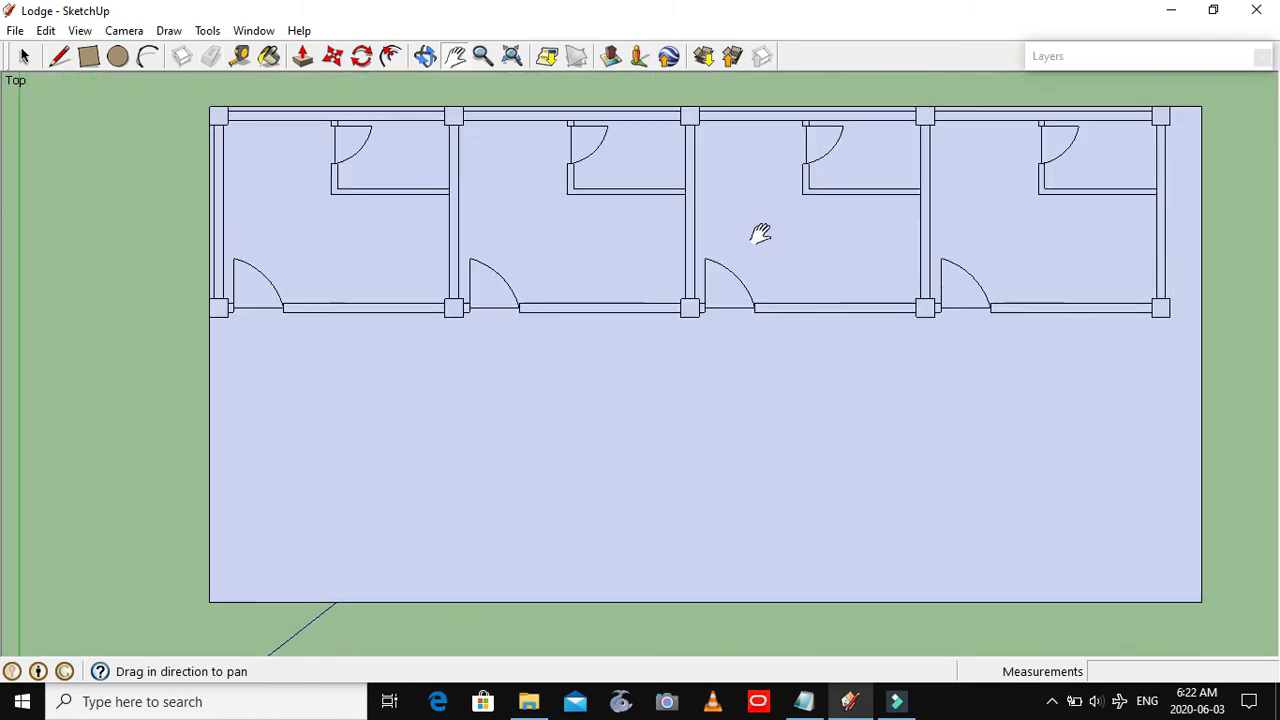